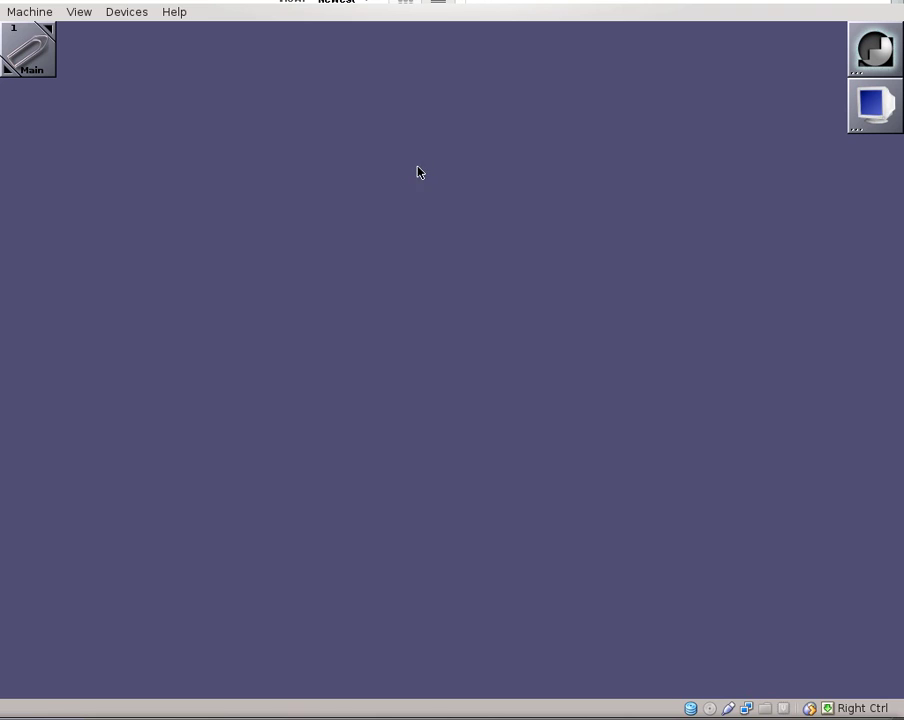
Step: Launch an xterm terminal from the dock and move its window away from the desktop's corner
left_click_drag(380, 245, 460, 232)
double_click(870, 97)
left_click_drag(270, 31, 347, 95)
left_click(584, 96)
double_click(875, 46)
left_click_drag(216, 29, 266, 90)
Step: Launch a terminal window with the run command konsole and close the xterm window
right_click(300, 89)
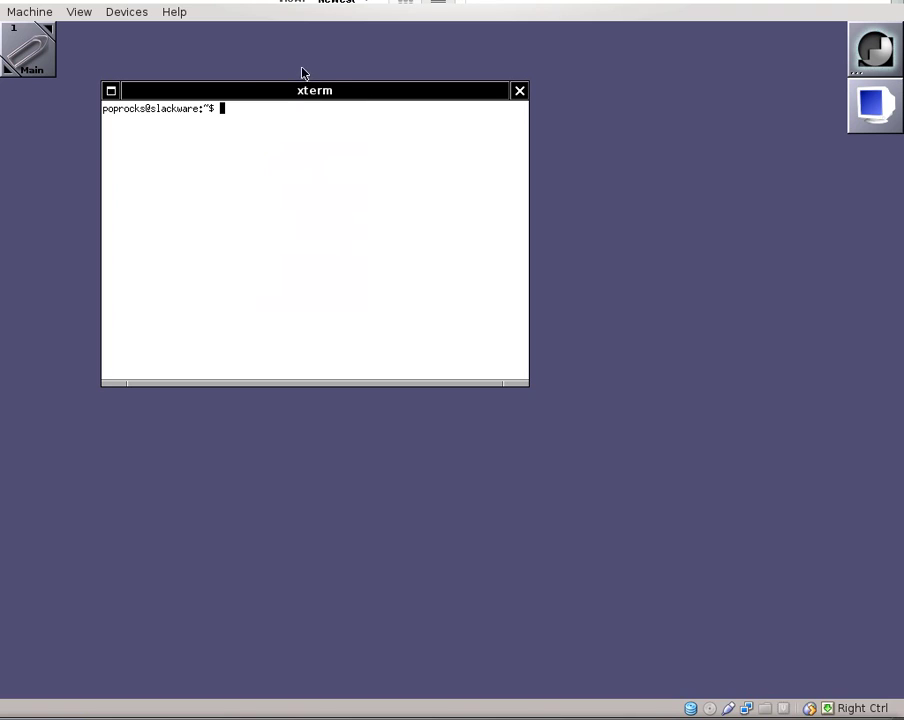
right_click(298, 70)
left_click(306, 113)
type("konsole")
key("Return")
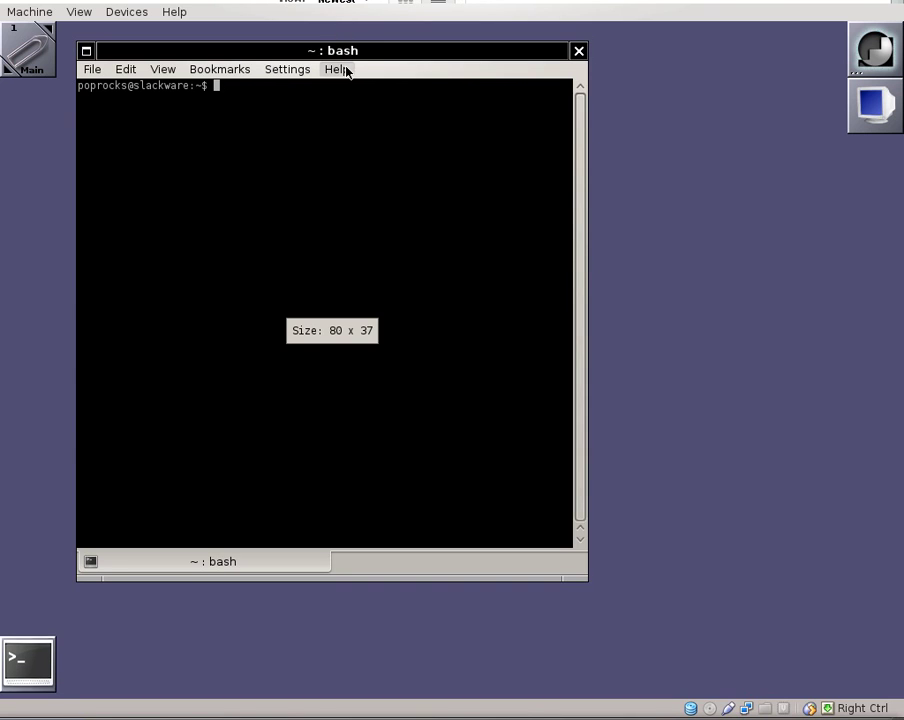
left_click(252, 92)
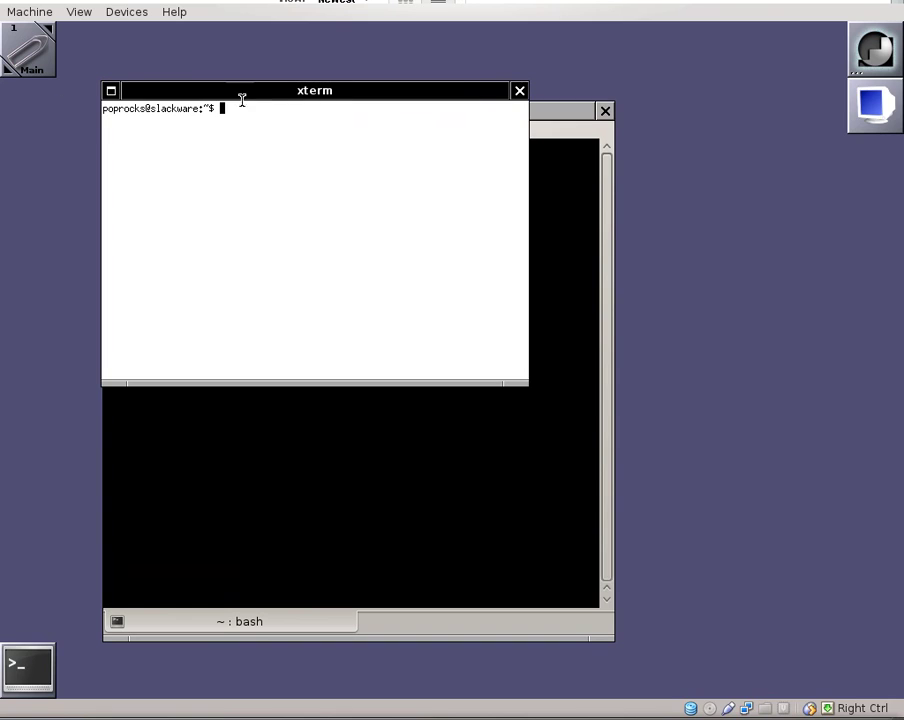
left_click(517, 90)
Step: Dock the Konsole icon in place of the xterm icon, removing the xterm icon from the dock and restoring the minimized Konsole window
left_click_drag(18, 662, 856, 170)
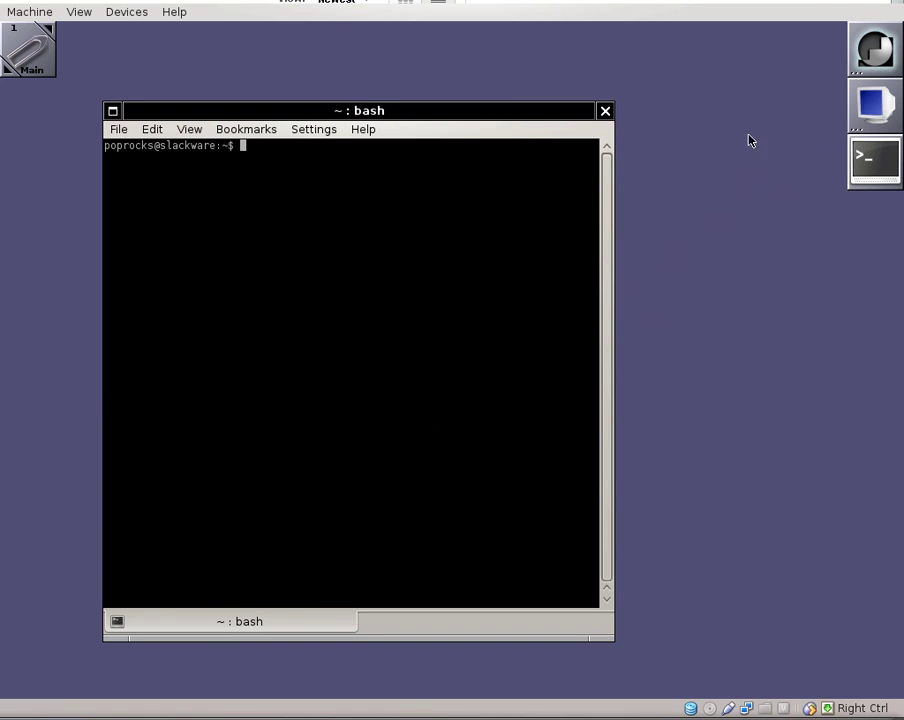
left_click(111, 111)
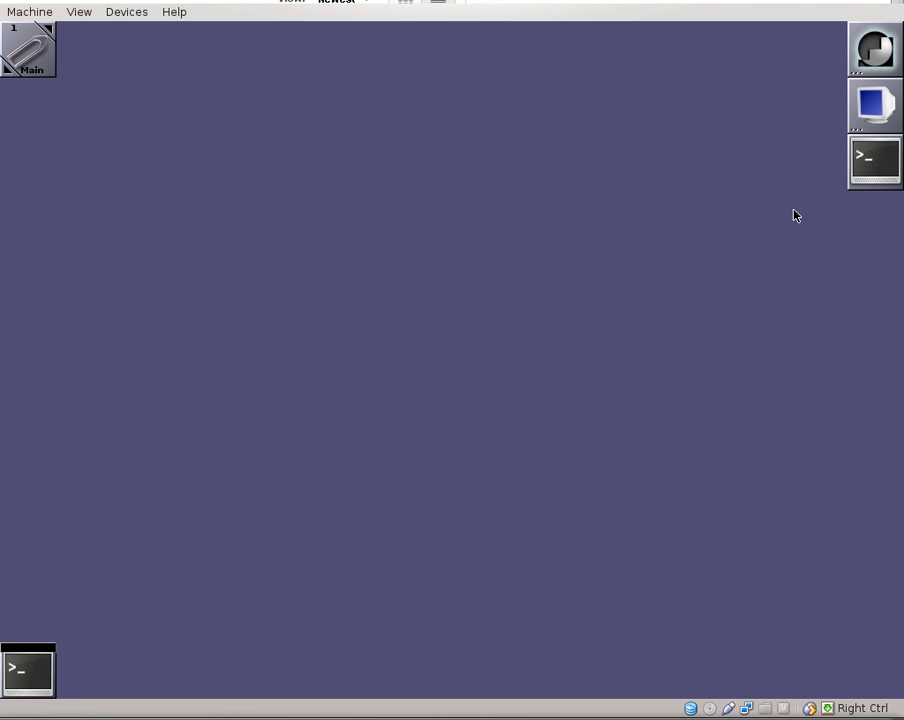
left_click_drag(881, 111, 436, 252)
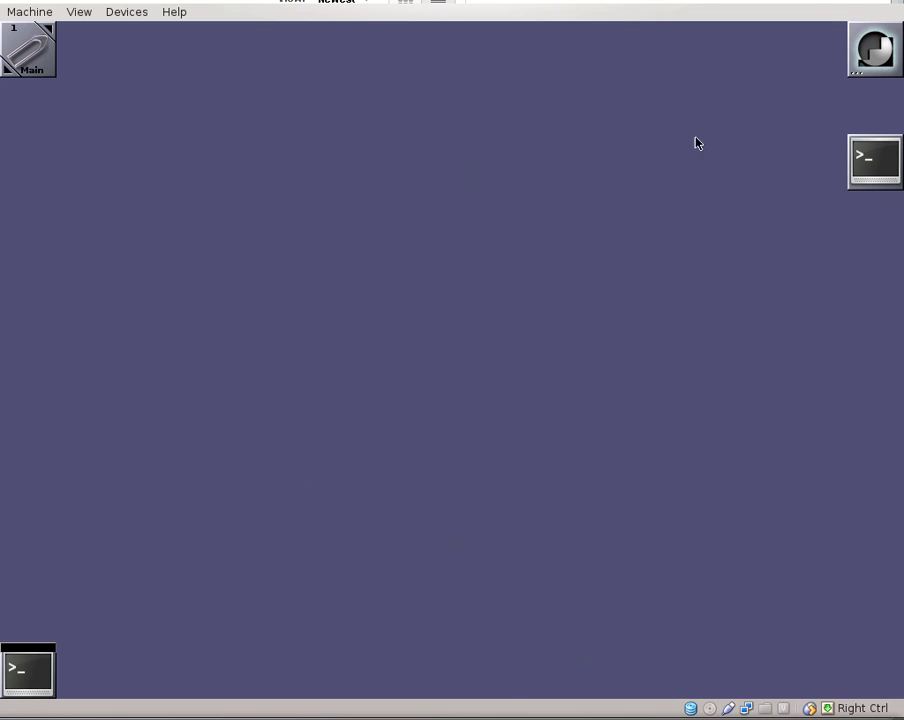
left_click_drag(874, 157, 878, 80)
double_click(32, 671)
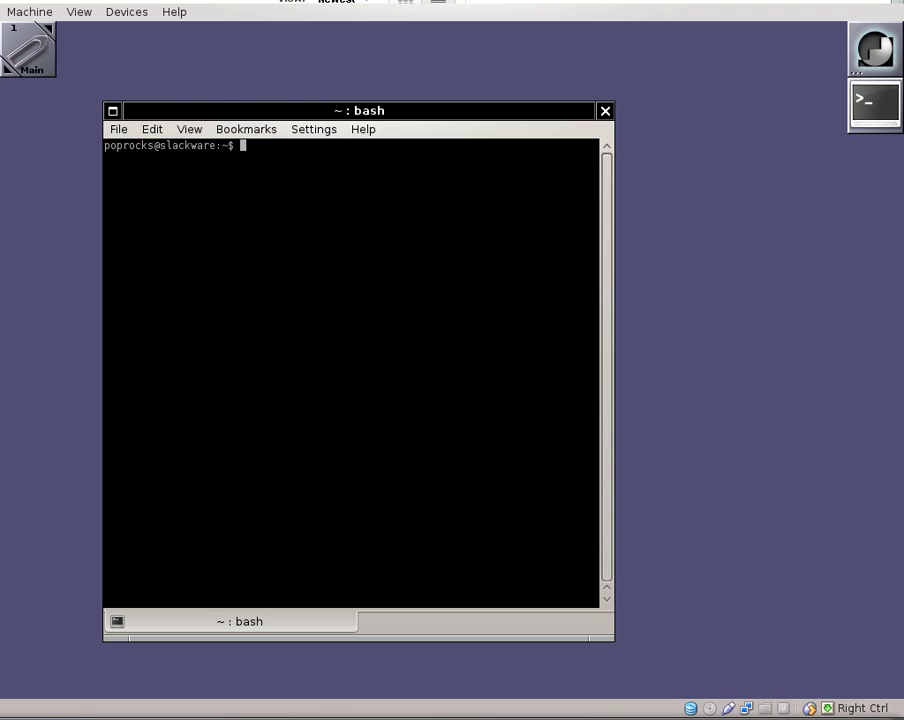
Step: Try to launch the browser with the run command mozilla-firefox
right_click(326, 56)
left_click(326, 95)
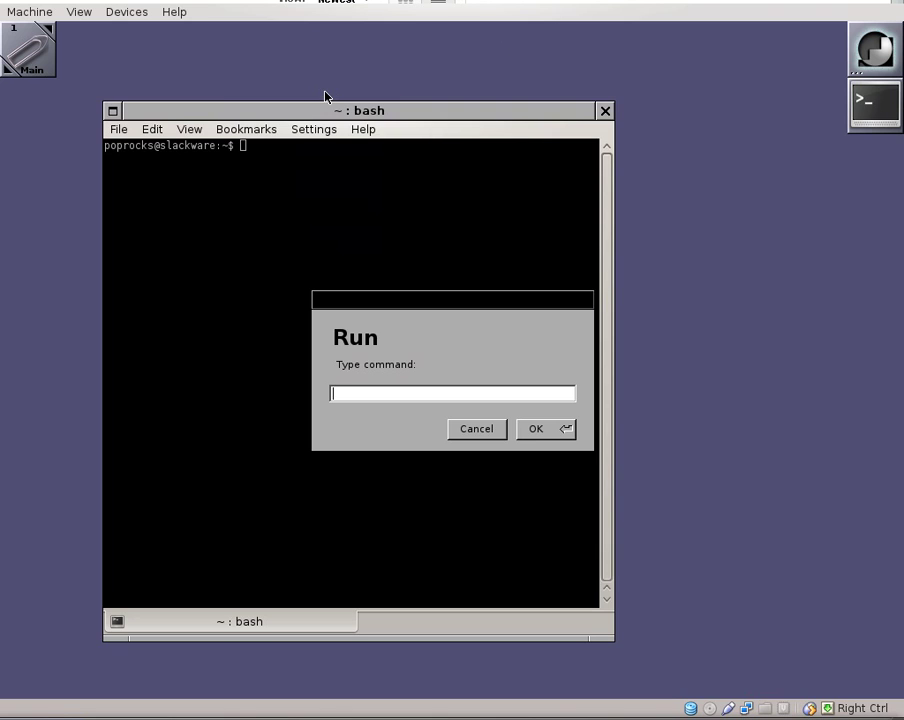
type("mozilla-firefox")
key("Return")
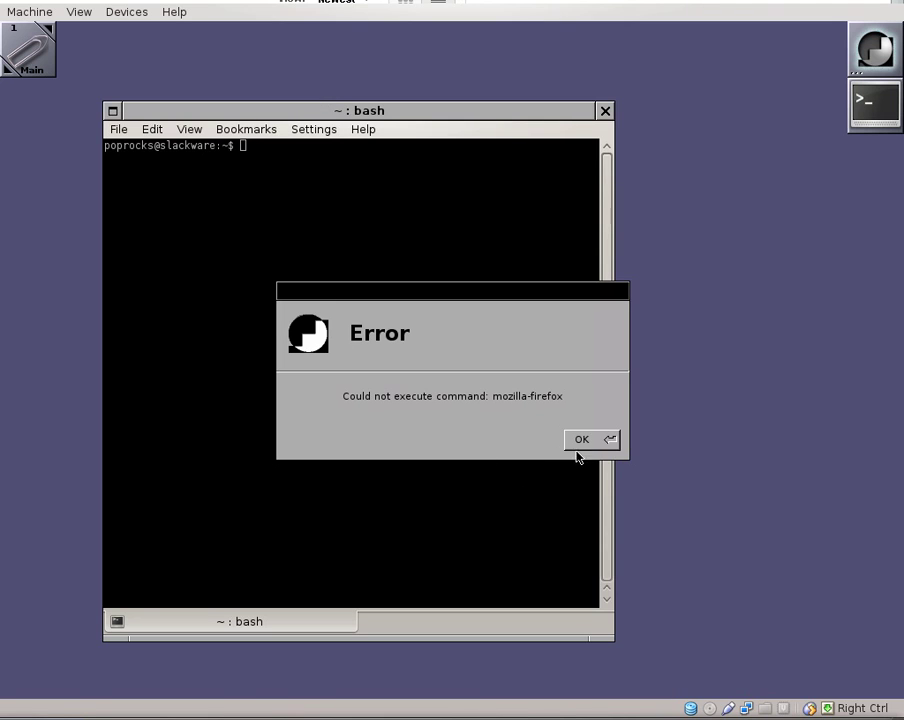
left_click(577, 440)
Step: Launch the browser with the run command firefox, without making it the default, and close its Mozilla Firefox Start Page tab
right_click(281, 74)
left_click(282, 110)
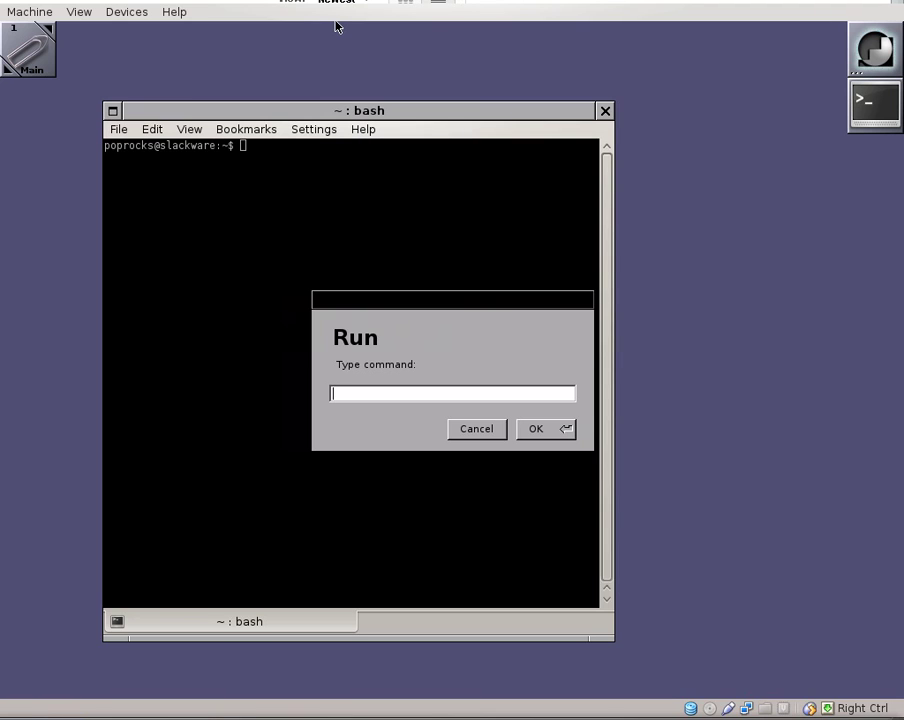
type("firefox")
key("Return")
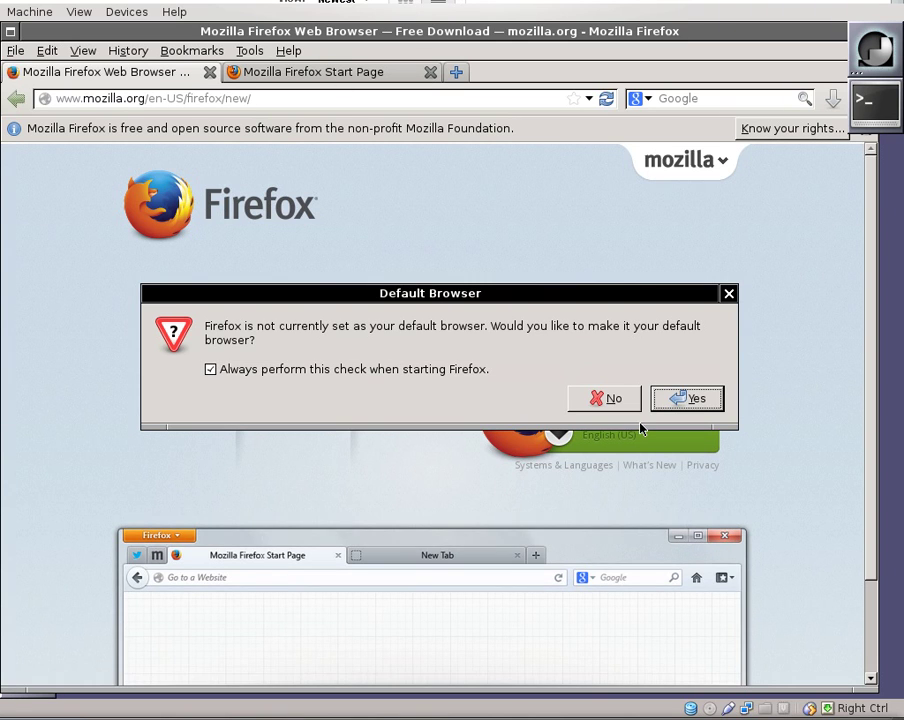
left_click(621, 400)
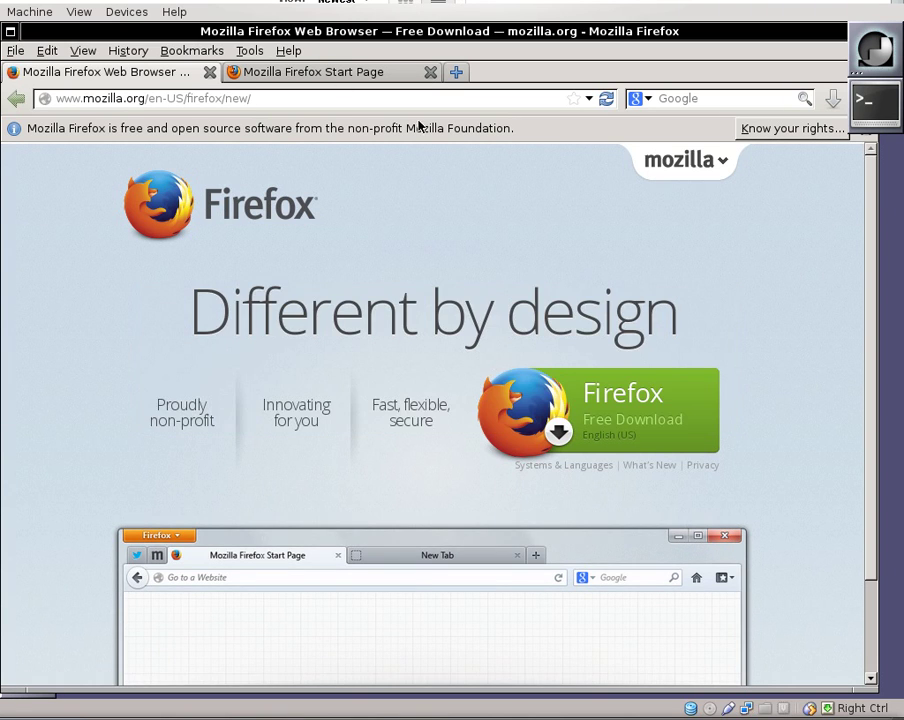
left_click(430, 72)
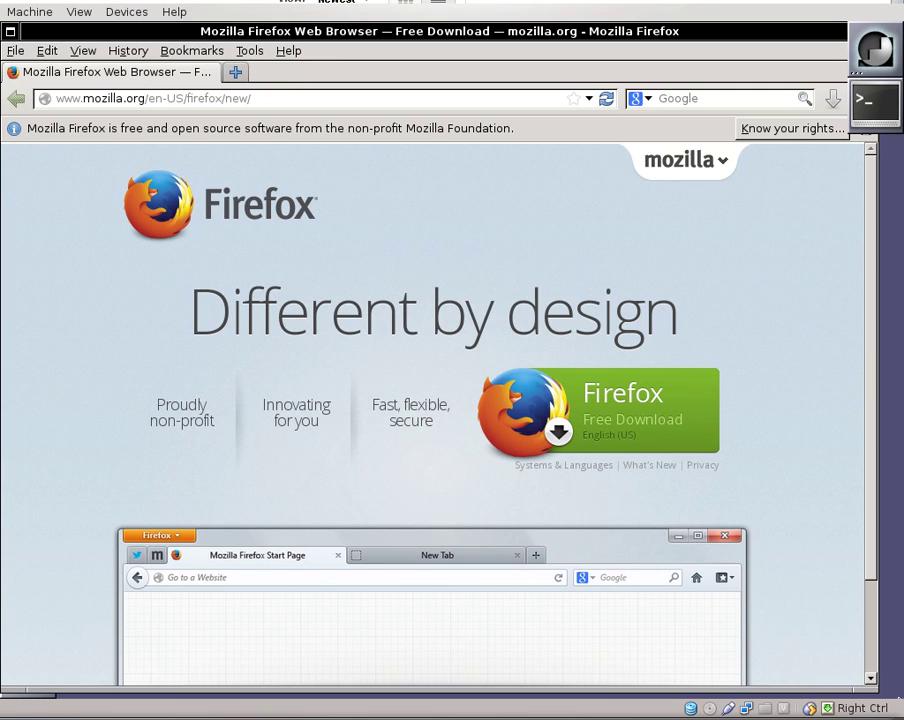
Step: Shrink the browser window and try maximizing it horizontally and vertically, restoring the small size each time
left_click_drag(855, 667, 414, 422)
left_click_drag(263, 31, 309, 74)
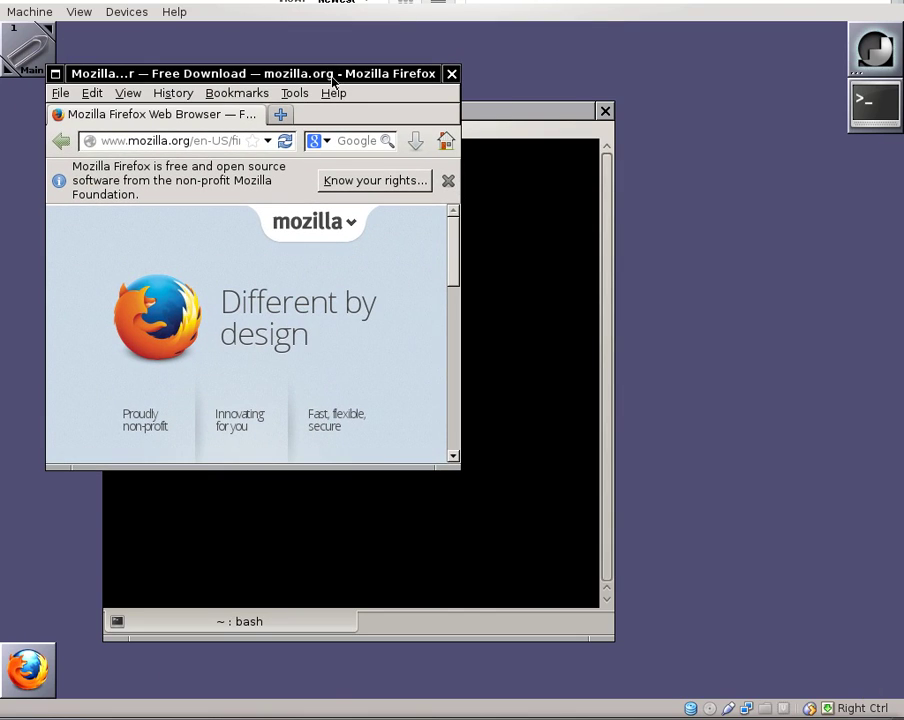
double_click(333, 78)
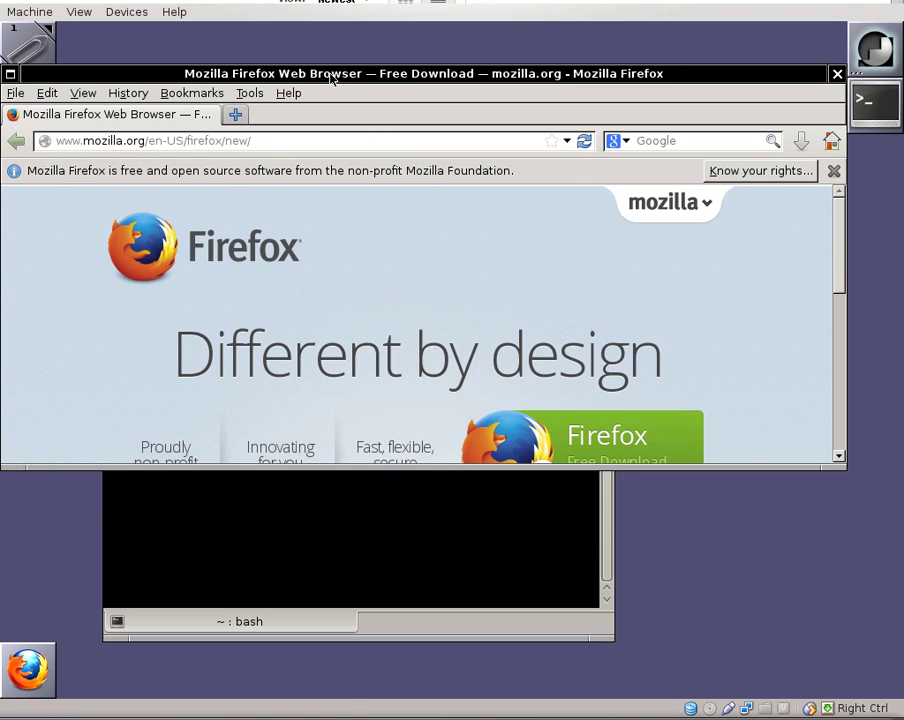
double_click(331, 77)
middle_click(331, 75)
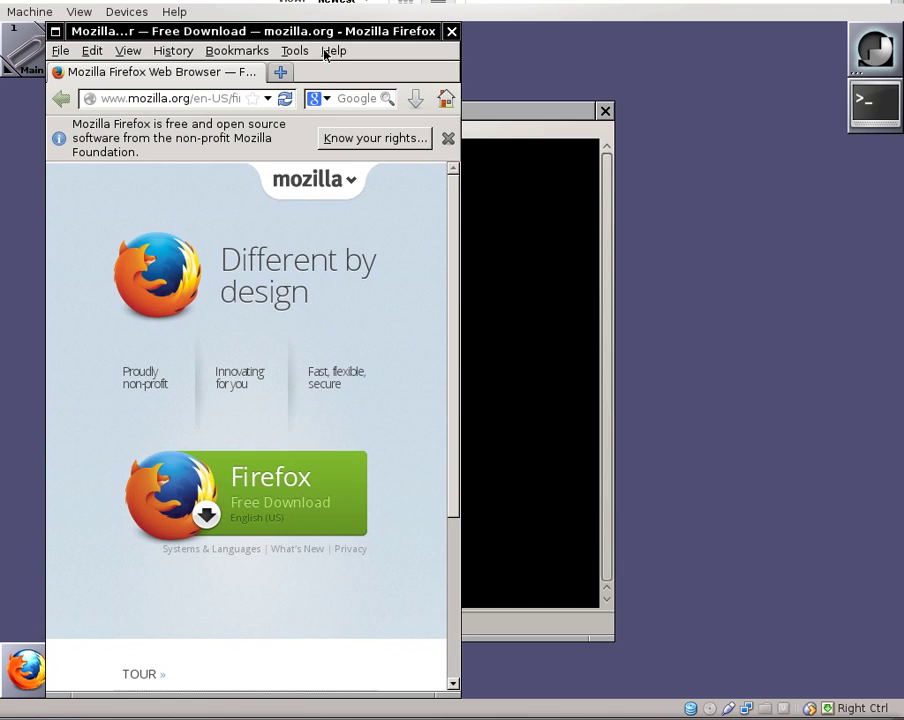
middle_click(323, 33)
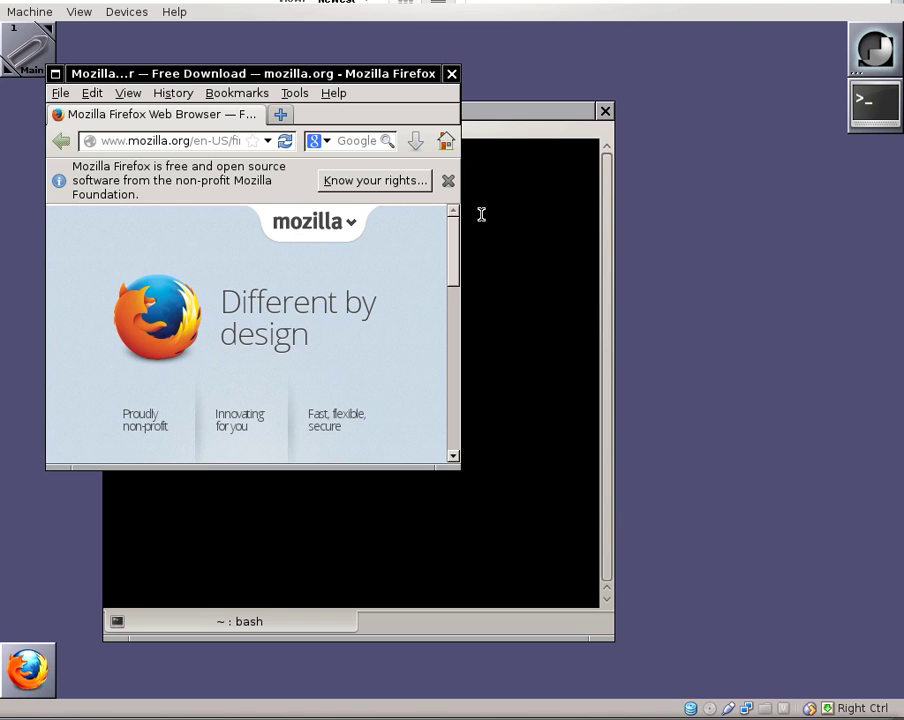
Step: Dismiss the Know your rights notice and maximize the browser window beside the dock
left_click(448, 181)
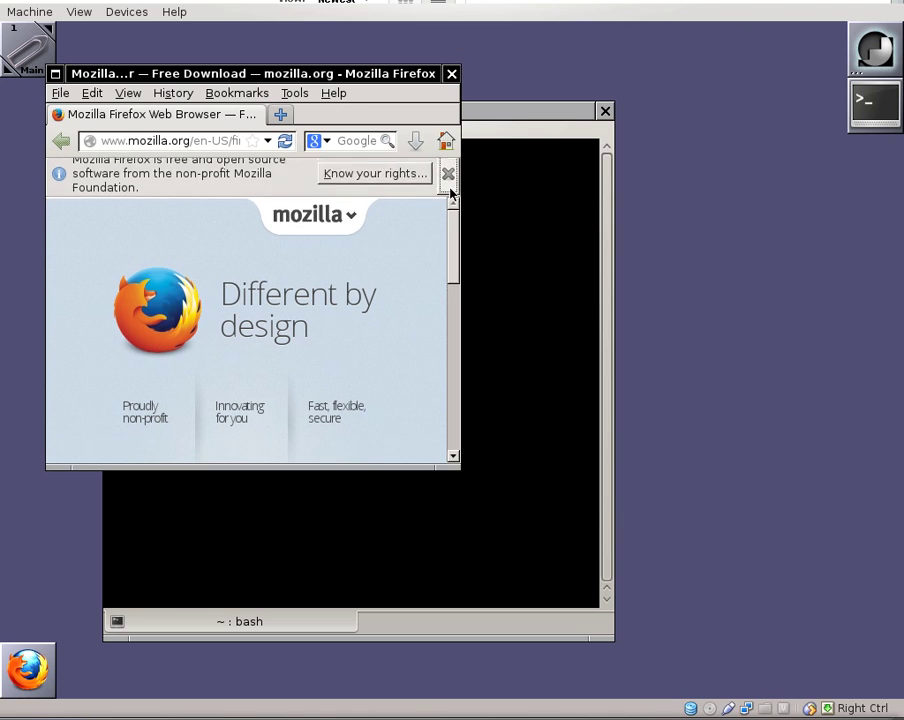
double_click(351, 78)
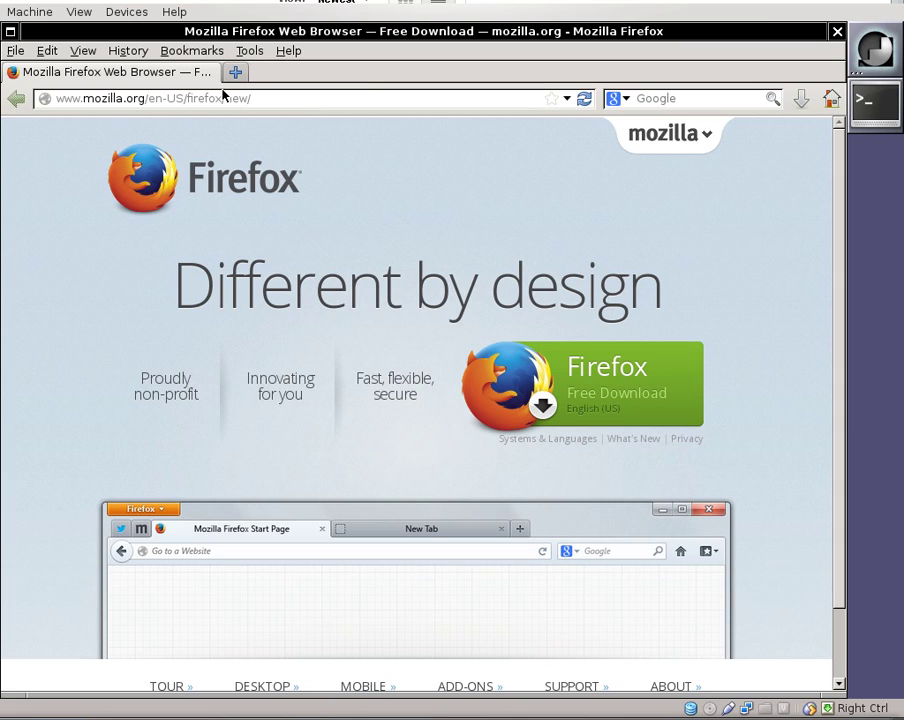
right_click(372, 35)
left_click(372, 38)
Step: Enter ftp.slackware.com as the web address without loading it
left_click(244, 95)
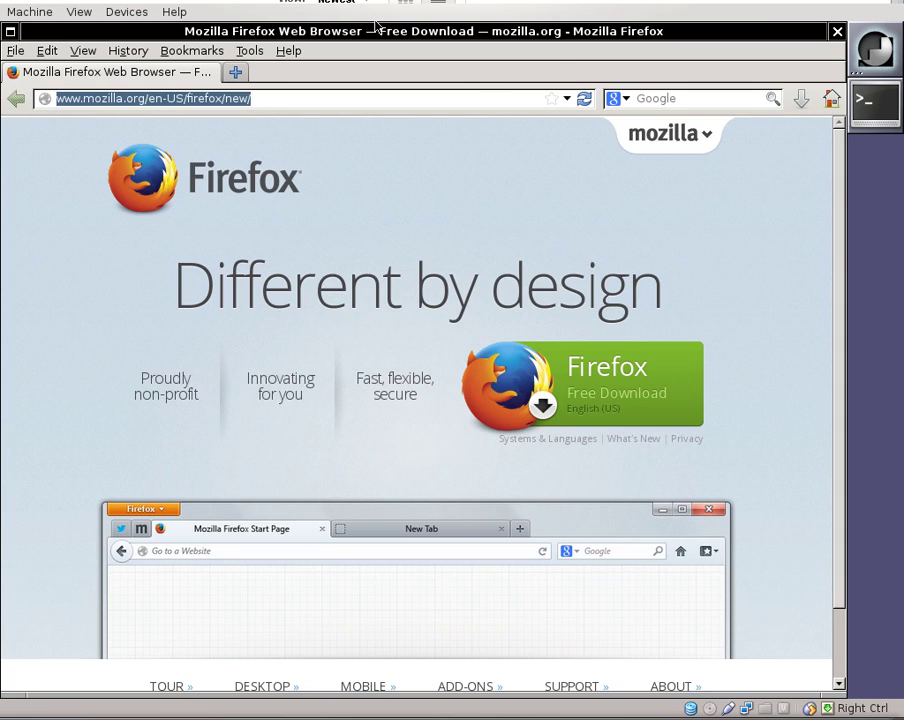
type("ftp.")
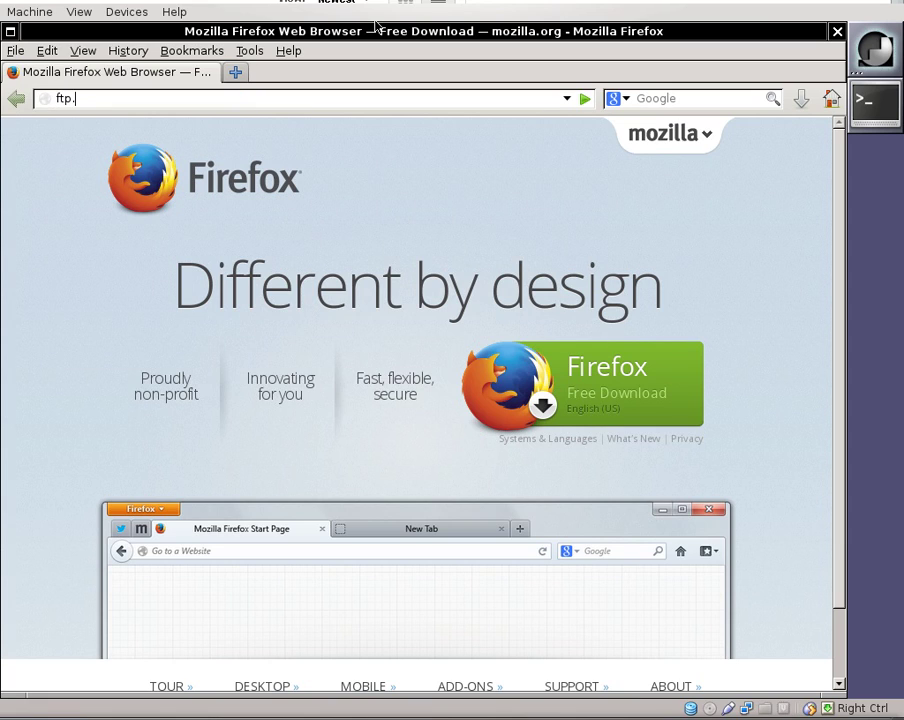
type("slackware.com")
key("Home")
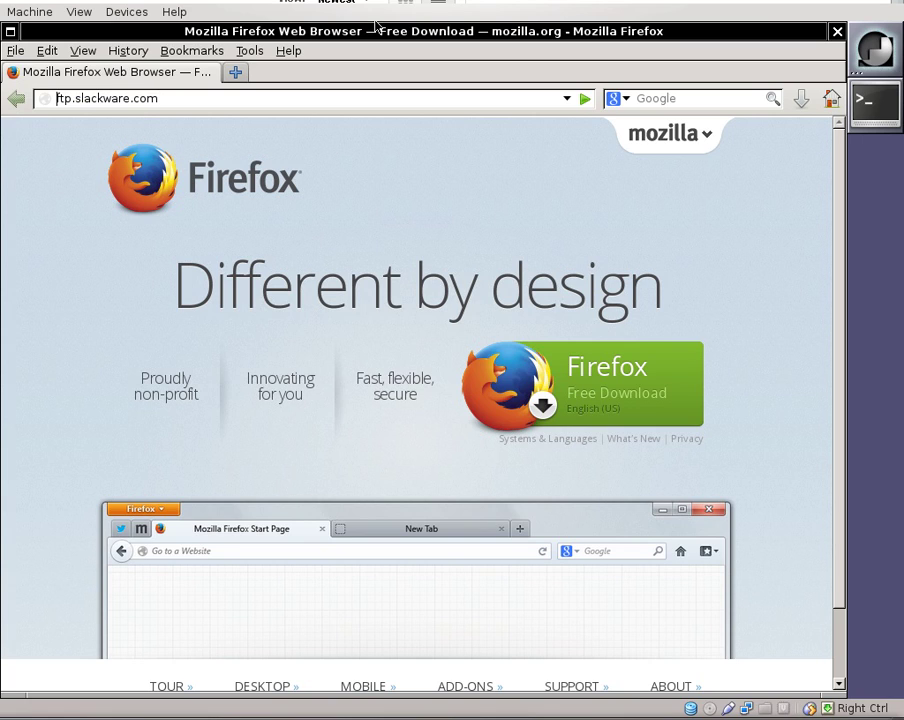
Step: Minimize the browser and switch to the root account in the terminal with su, entering the root password
left_click(10, 31)
left_click_drag(264, 116, 326, 83)
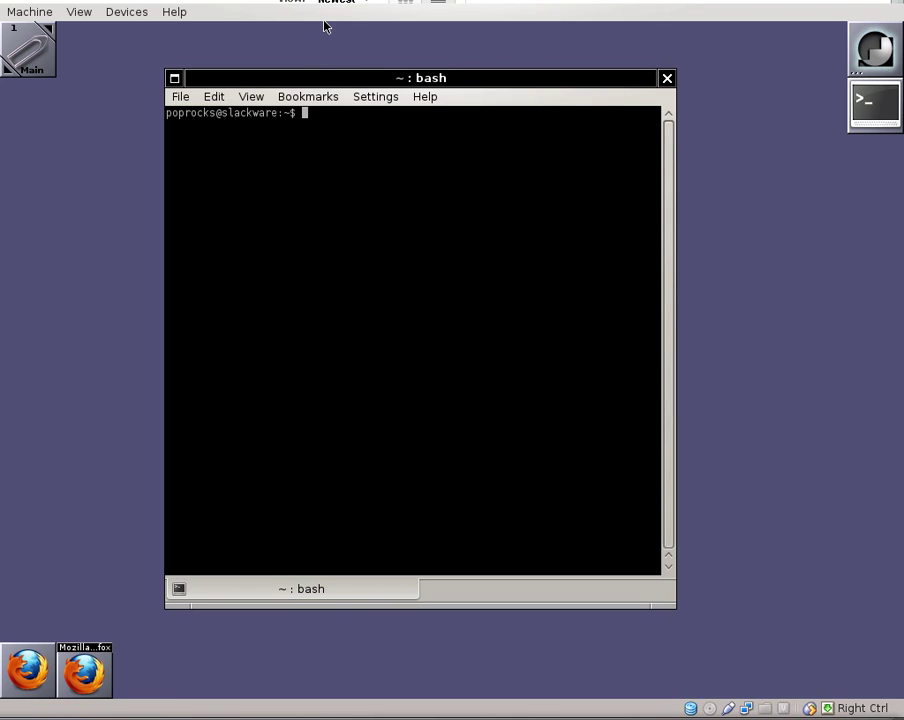
type("su")
key("Return")
key("Return")
Step: Start sbopkg and search the active repository for packages matching flash
type("sbopkg")
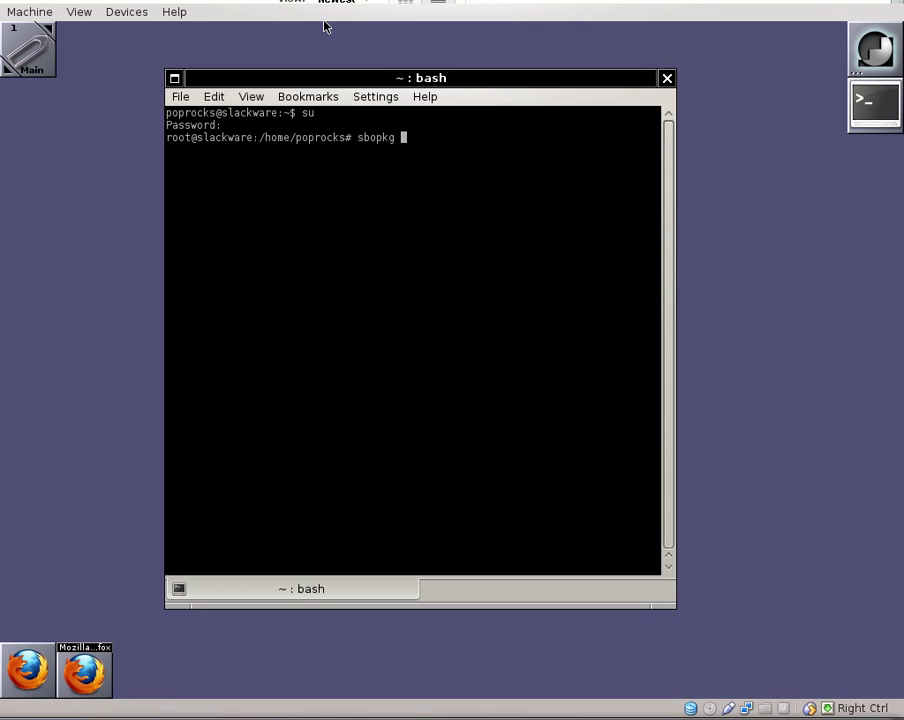
key("Return")
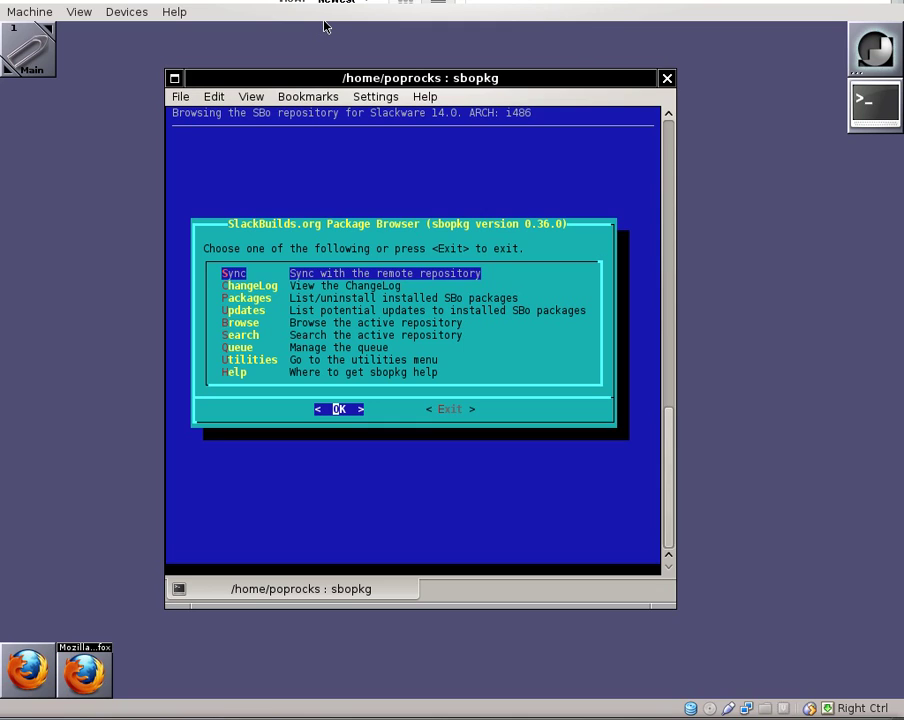
key("Down")
key("Down")
key("Down")
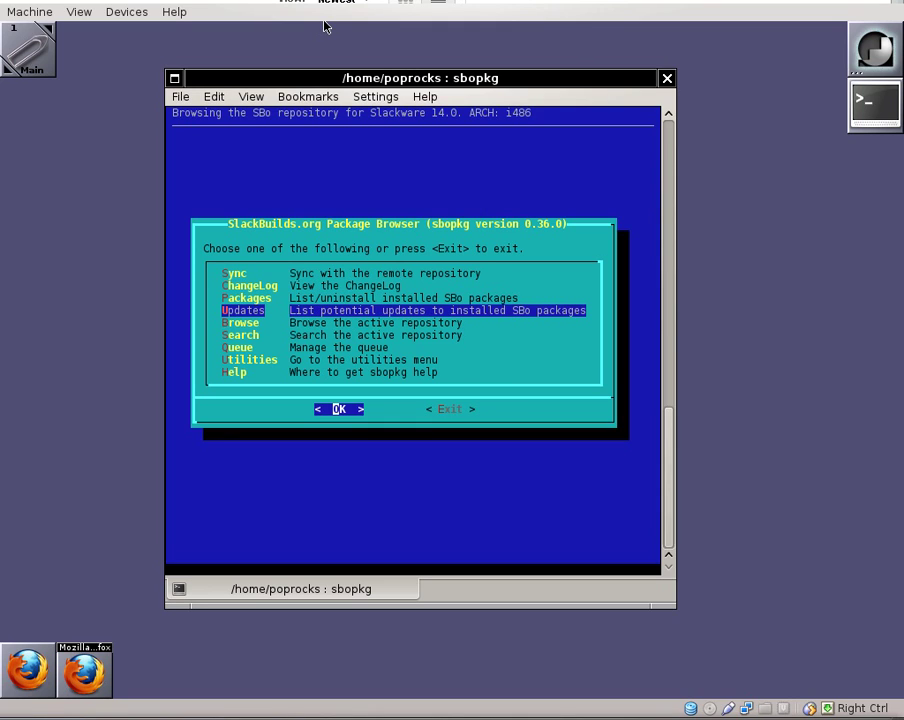
key("Down")
key("Down")
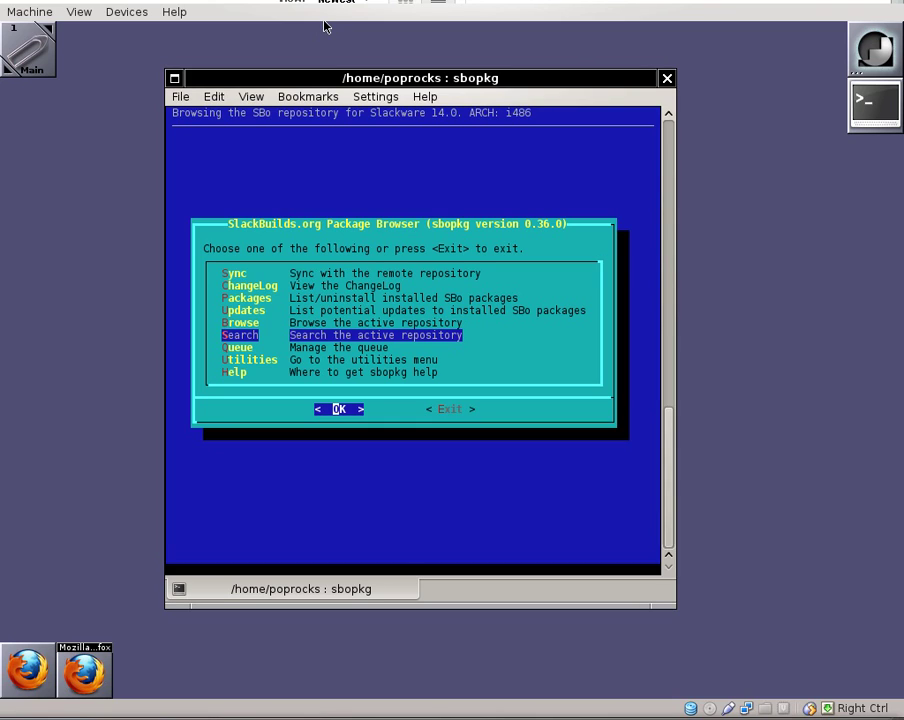
key("Return")
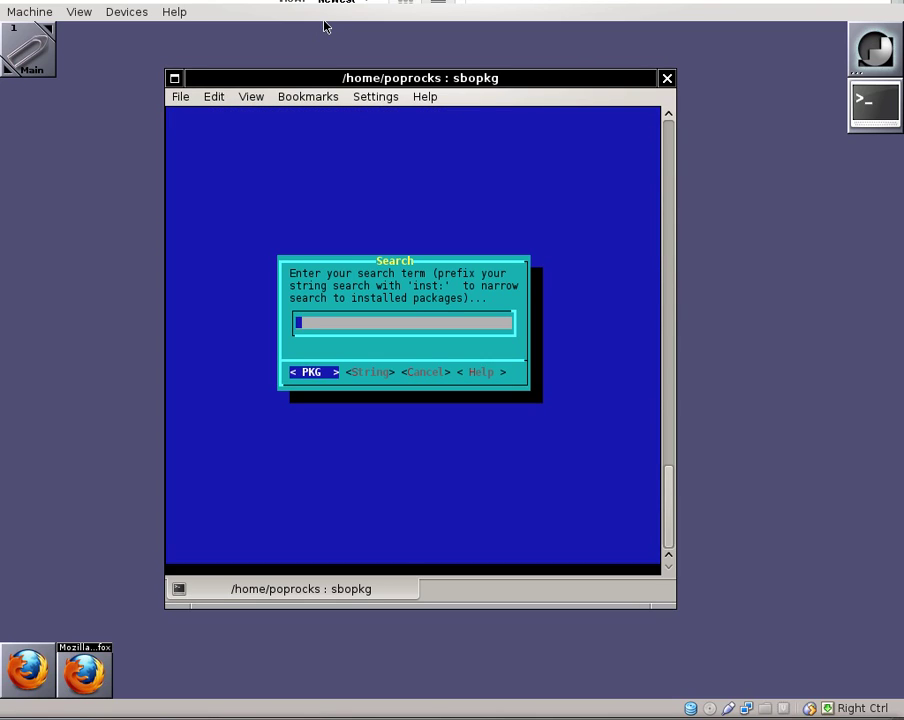
type("flash")
key("Return")
Step: Open the multimedia/flash-player-plugin package from the search matches
key("Down")
key("Down")
key("Down")
key("Down")
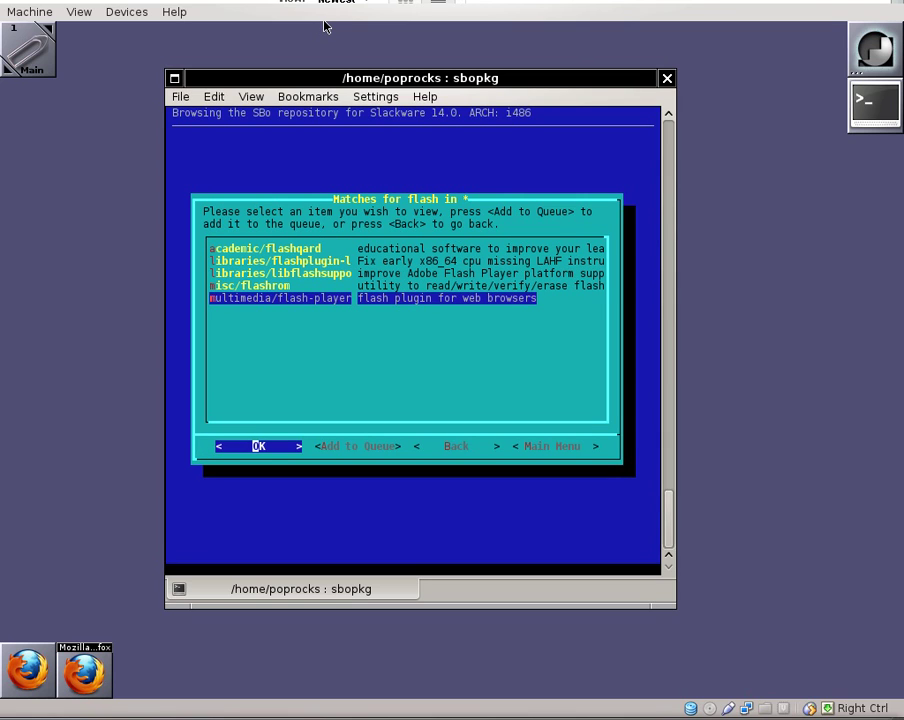
key("Return")
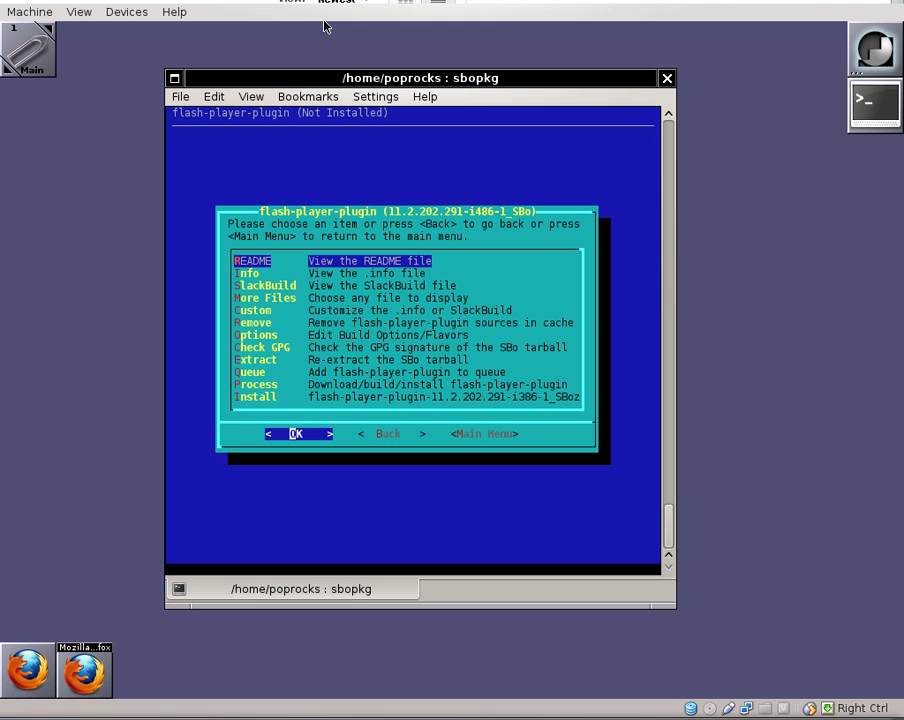
Step: View the .info file of flash-player-plugin and return to the package's options
key("Down")
key("Return")
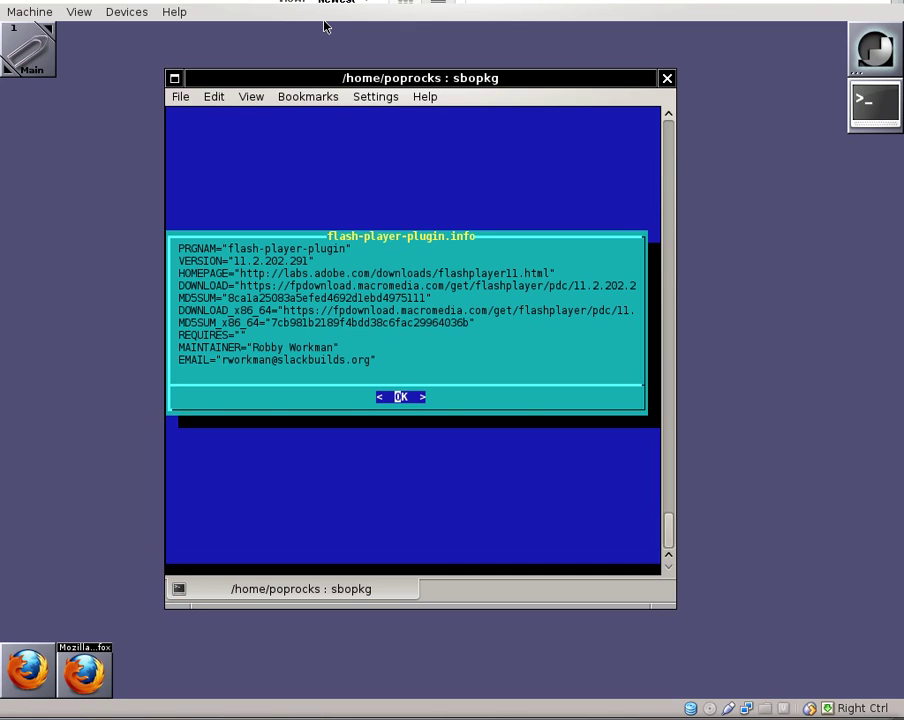
key("Return")
key("Up")
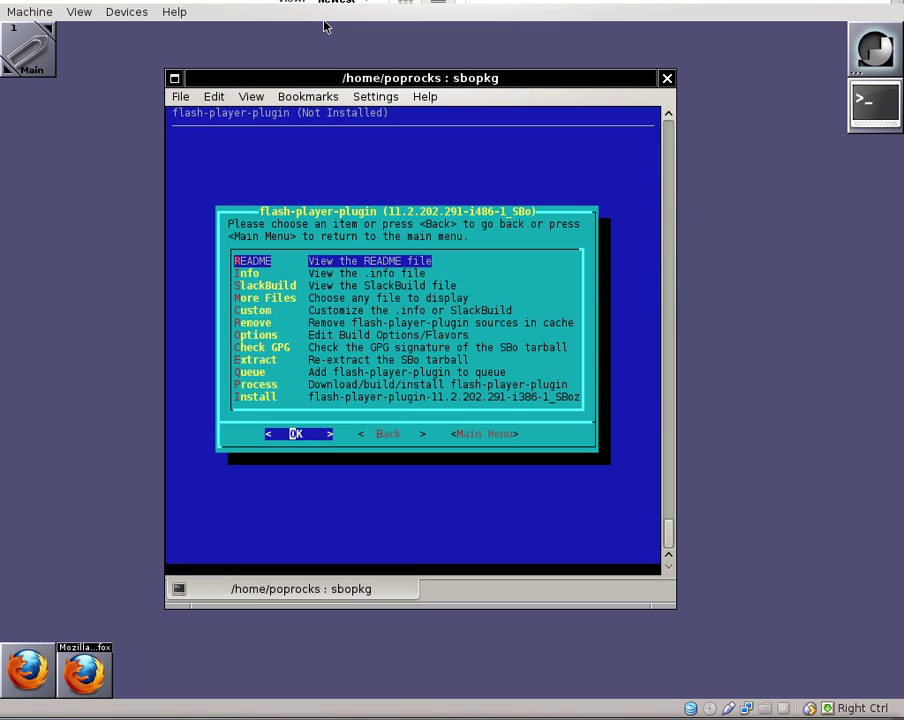
Step: Process flash-player-plugin with the Install type, so that it is downloaded, built and installed
key("Down")
key("Down")
key("Down")
key("Down")
key("Down")
key("Down")
key("Down")
key("Down")
key("Down")
key("Down")
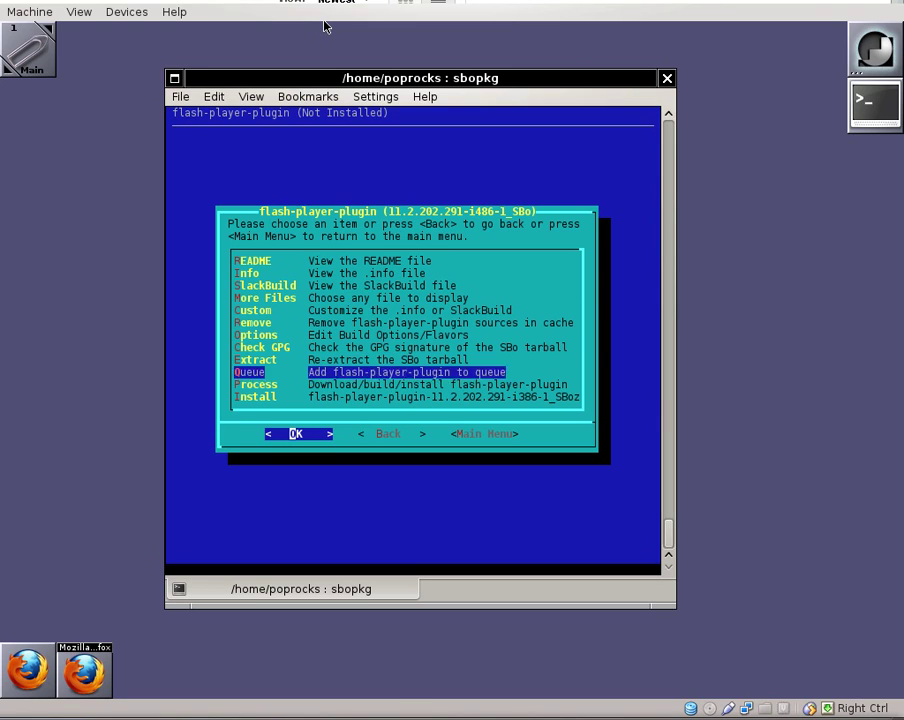
key("Return")
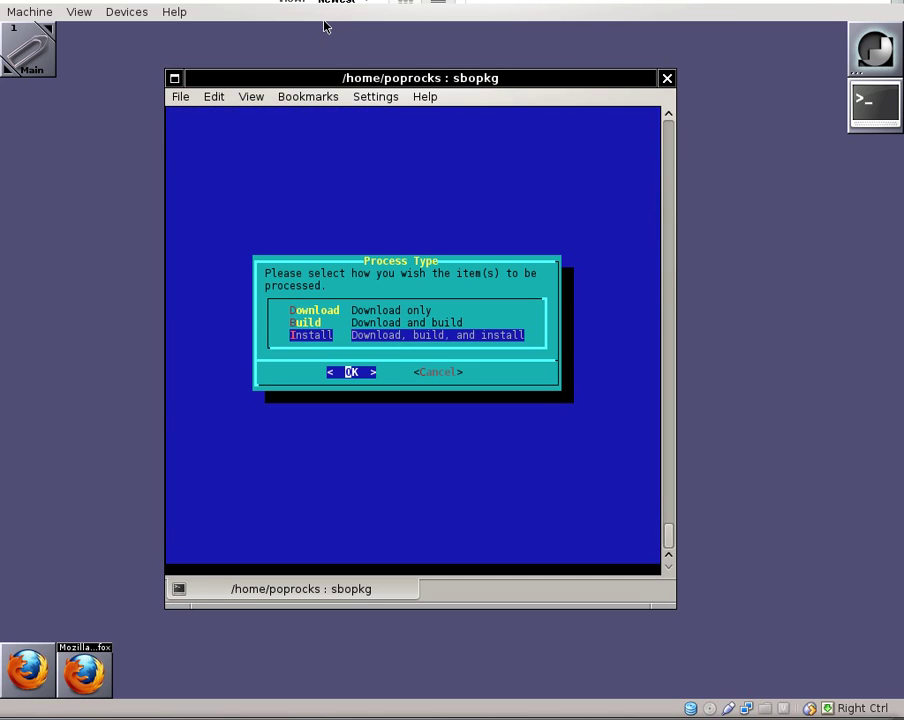
key("Return")
key("Return")
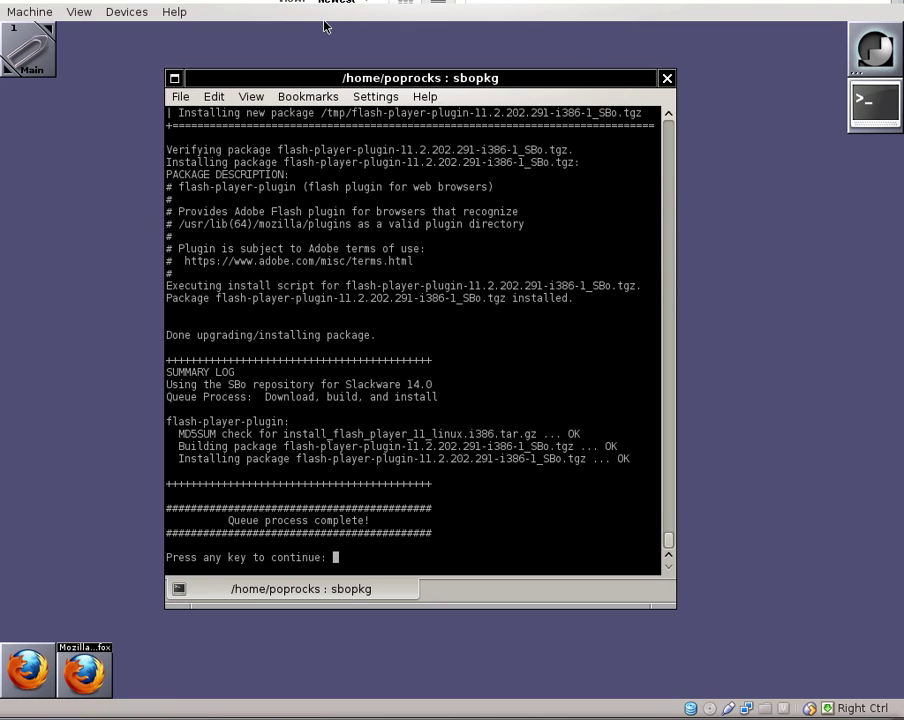
Step: Dismiss the completed queue log and return from flash-player-plugin's options to the sbopkg main menu
key("Return")
key("Right")
key("Right")
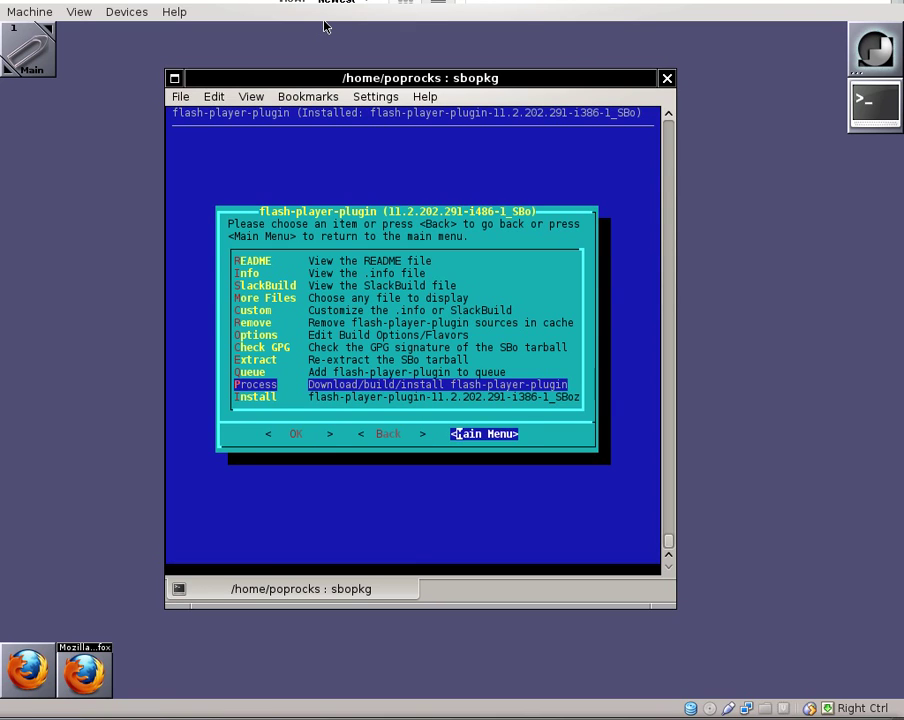
key("Return")
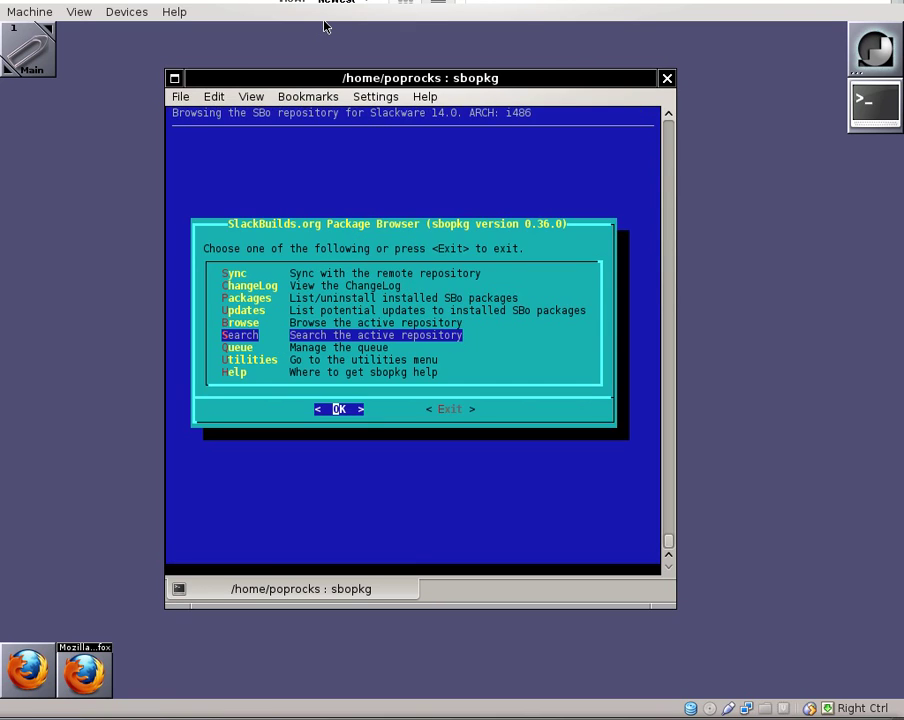
Step: Search the active repository for packages matching libreoffice
key("Right")
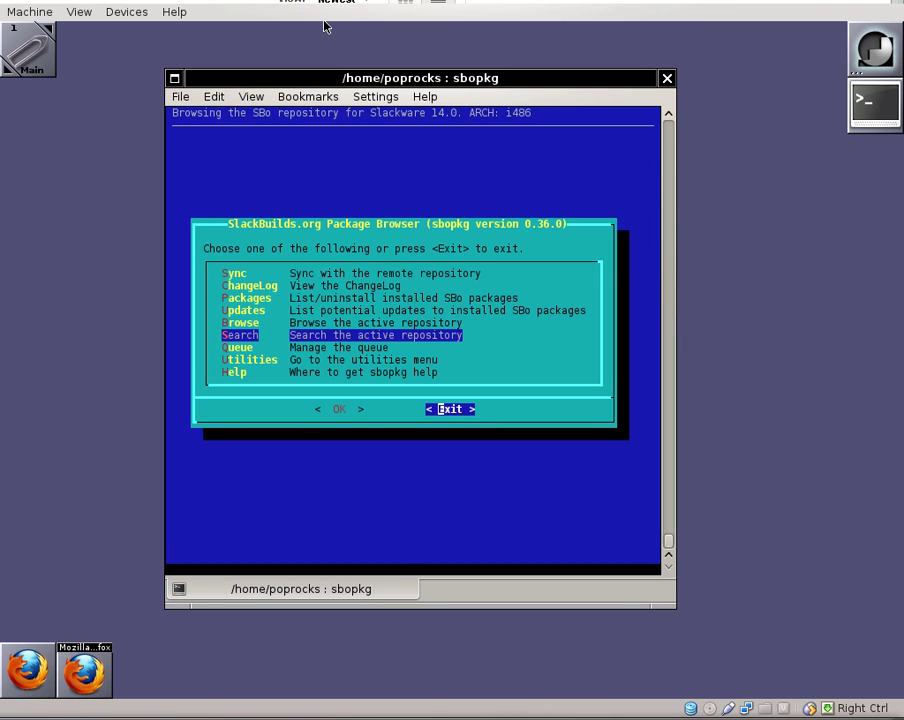
key("Left")
key("Return")
type("li")
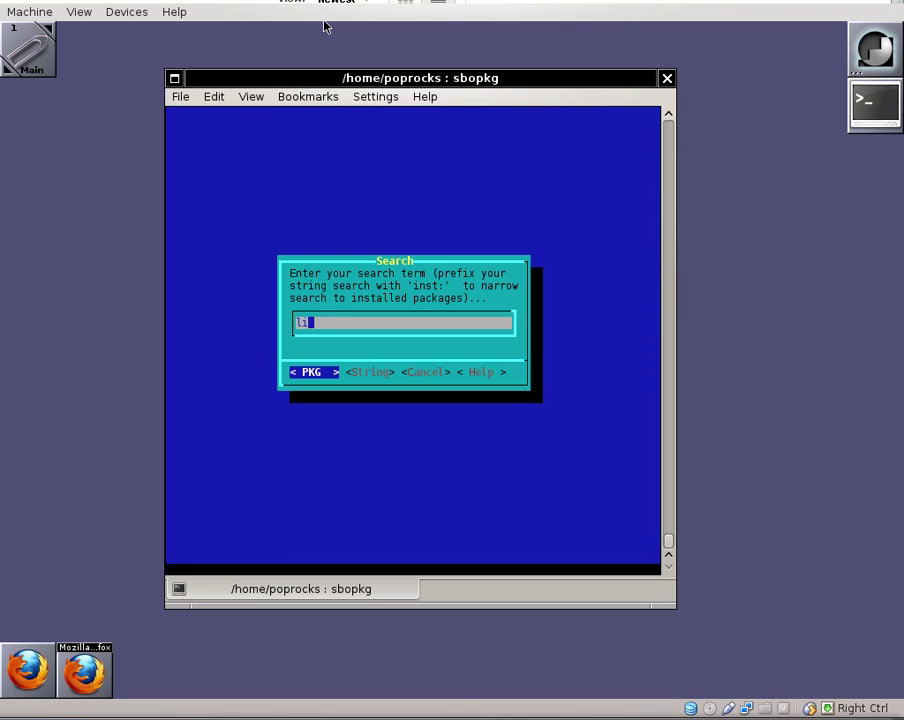
type("breoffice")
key("Return")
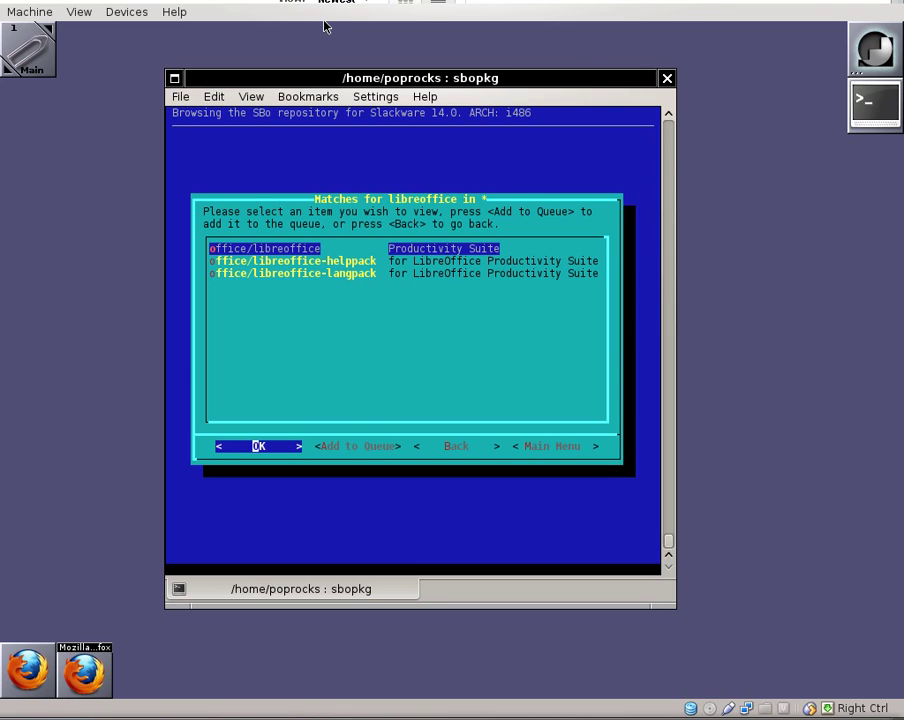
Step: Leave the libreoffice search matches and exit sbopkg to the root shell prompt
key("Down")
key("Right")
key("Right")
key("Right")
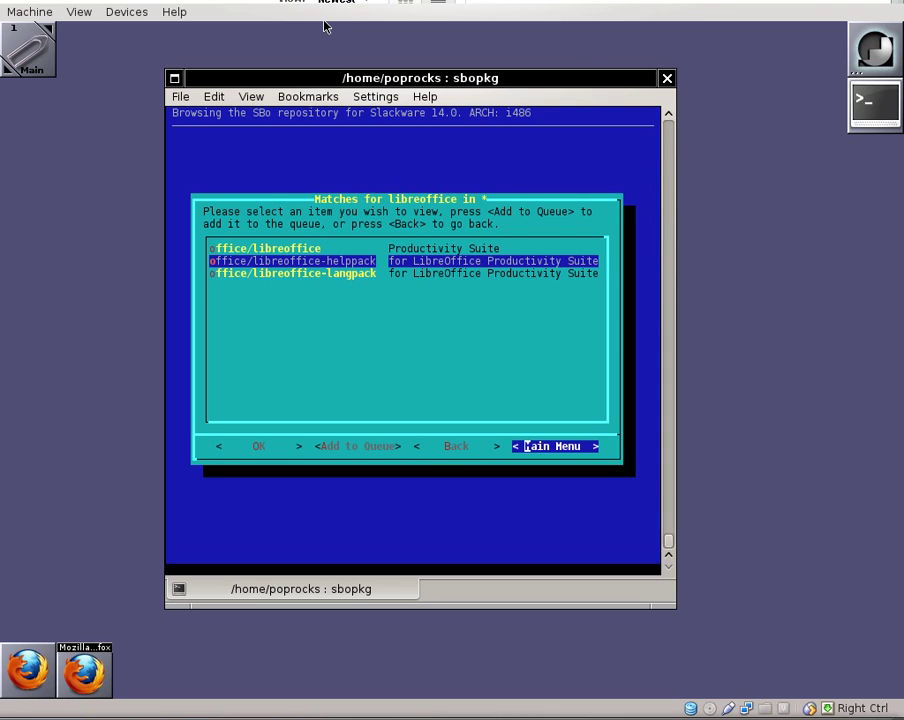
key("Return")
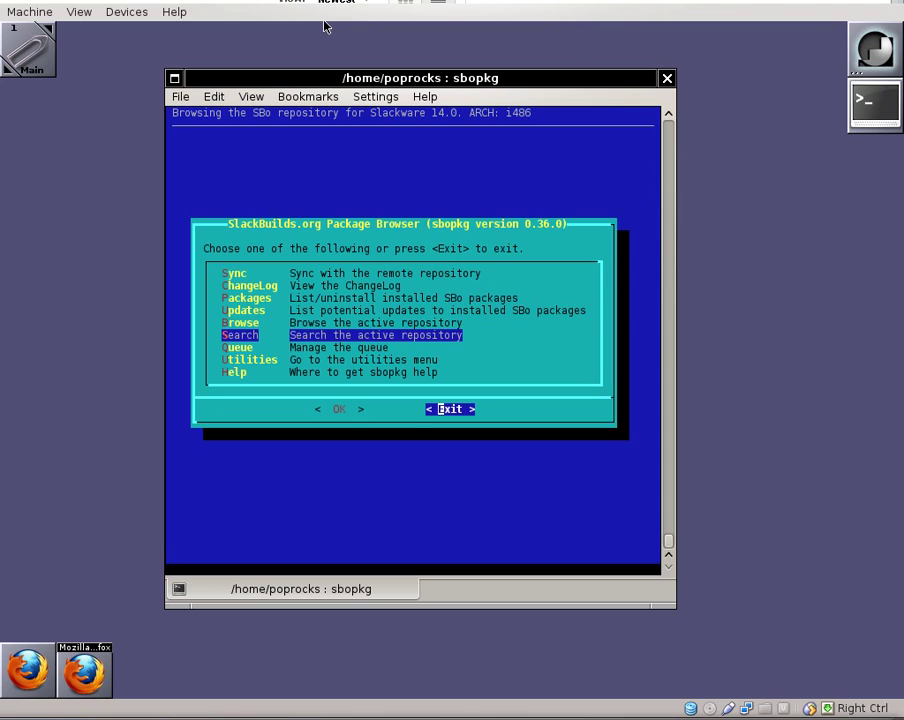
key("Return")
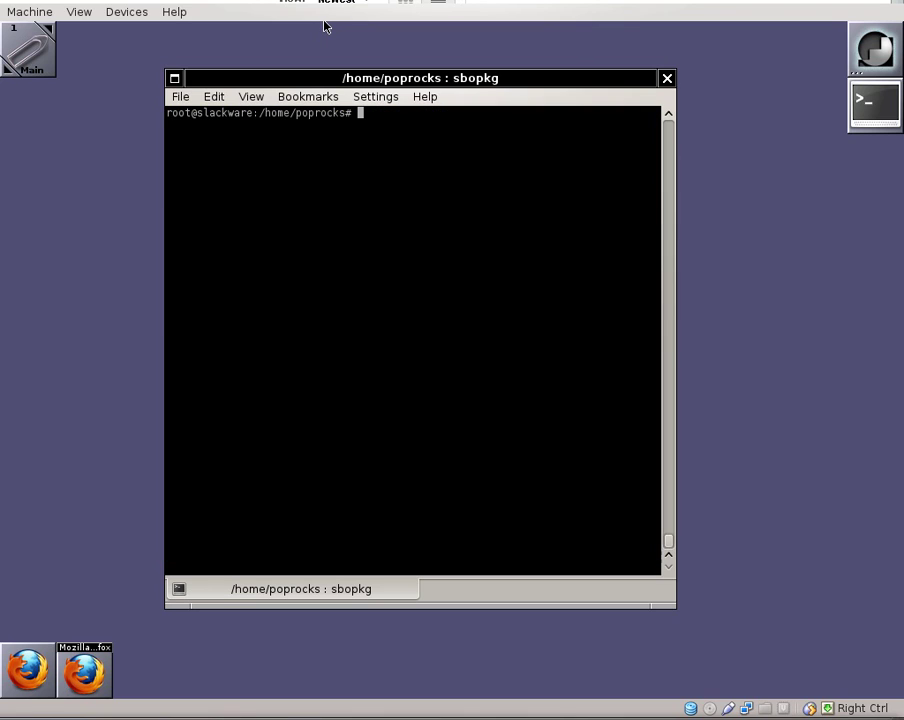
Step: Minimize the terminal, restore the Firefox window and open about:plugins to check the enabled plugins
left_click(175, 78)
double_click(84, 670)
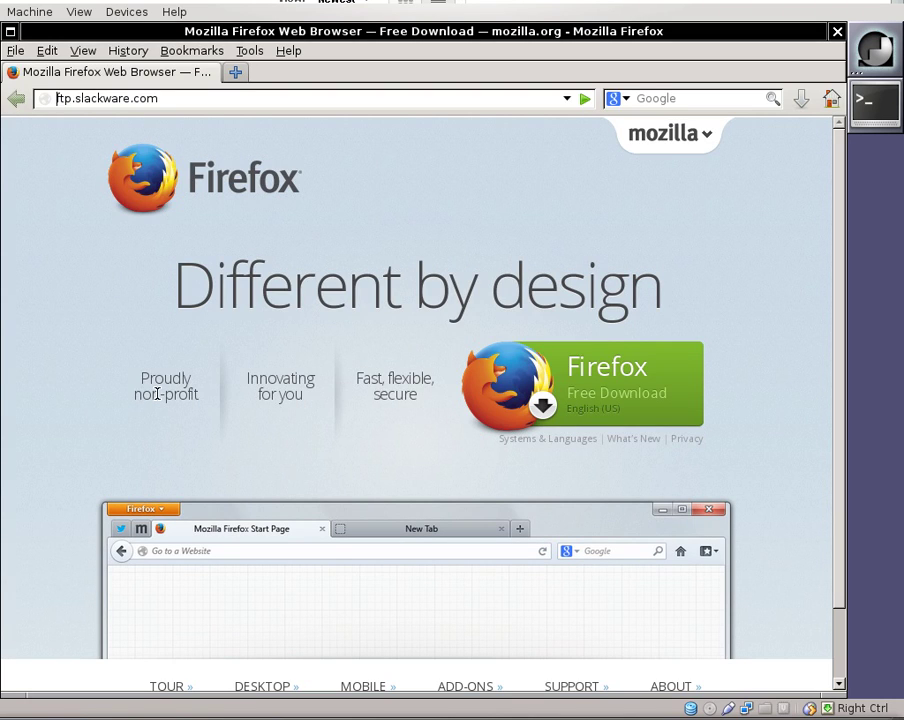
type("about:plugins")
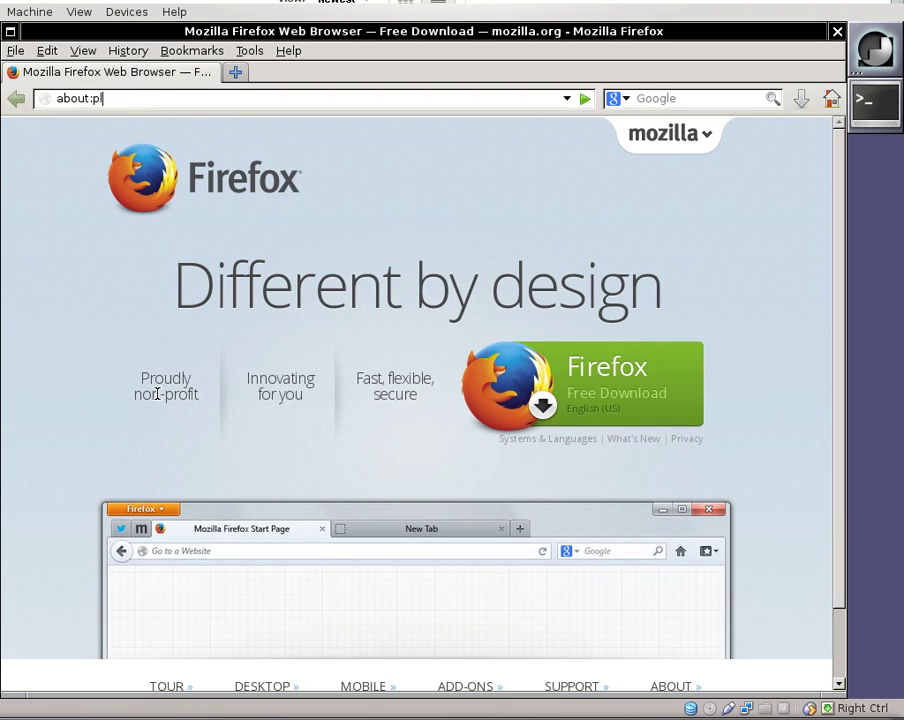
key("Return")
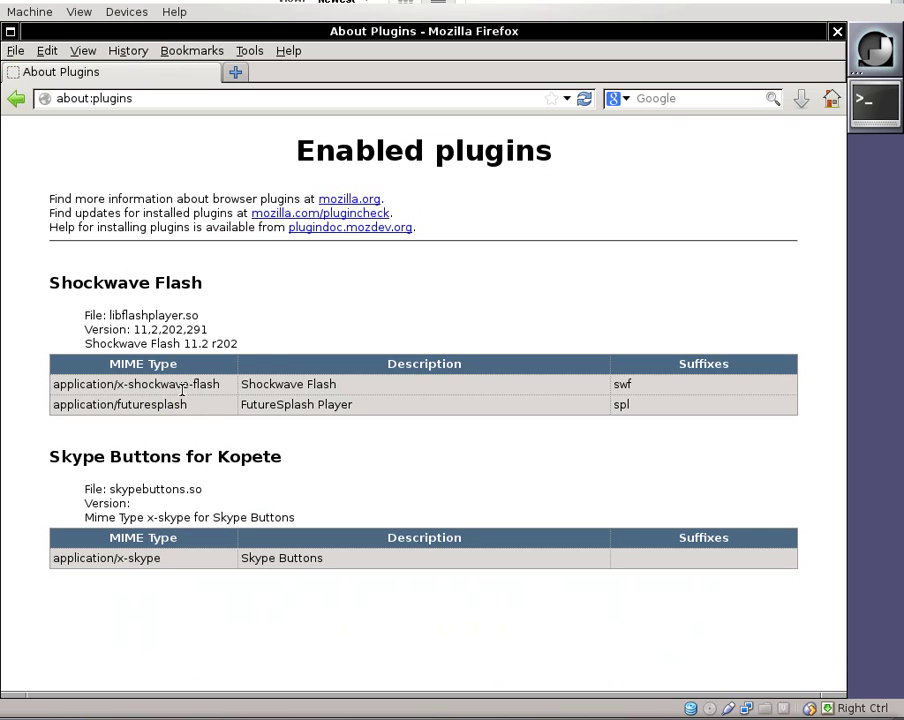
Step: Go to youtube.com in Firefox and search the site for blur sunday sunday
left_click(145, 95)
type("youtube.com")
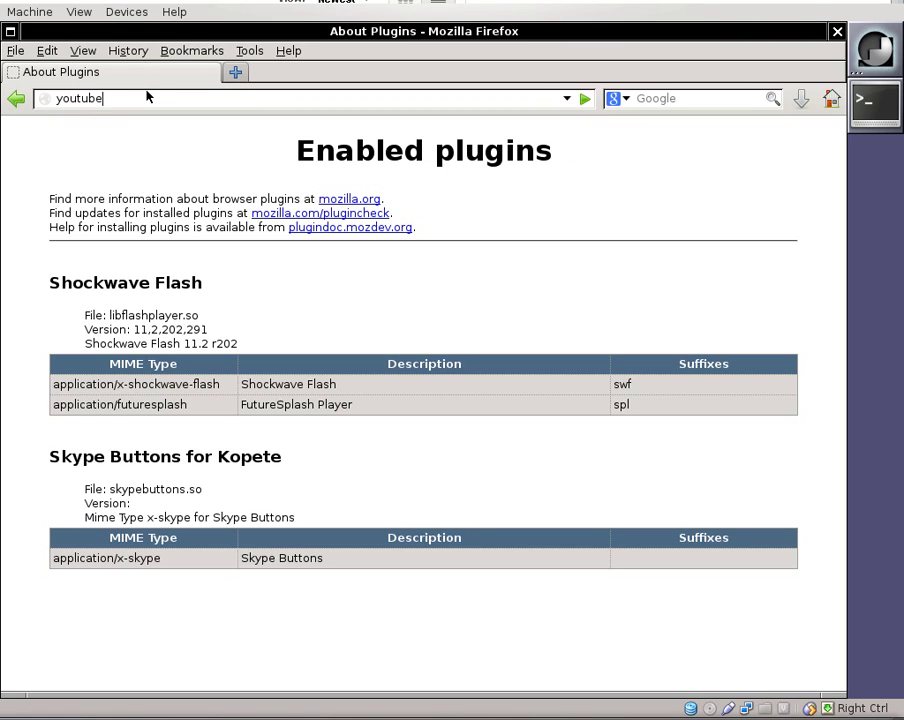
key("Return")
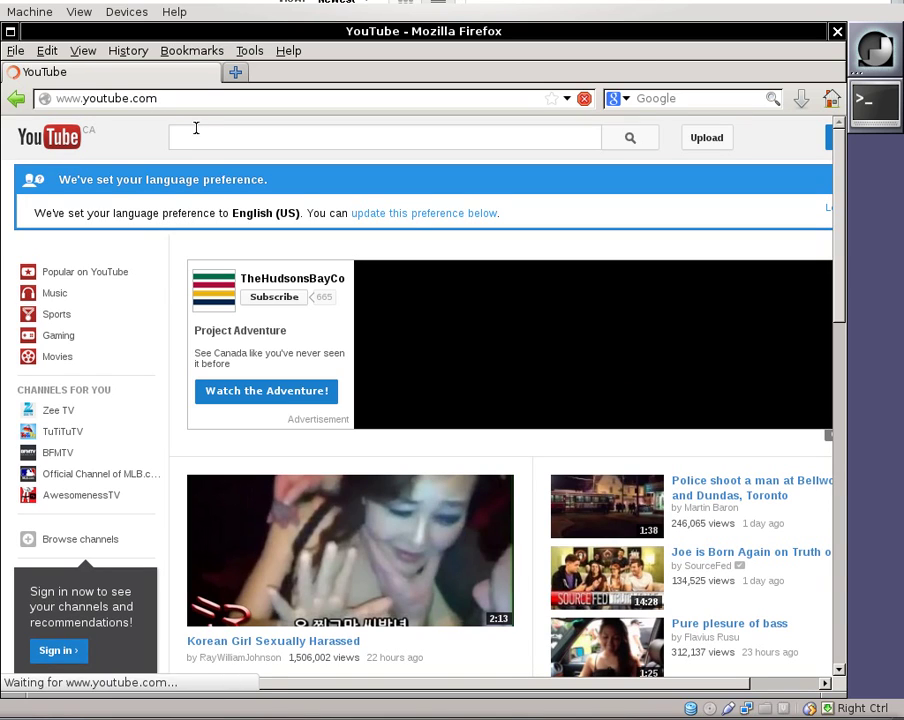
left_click(196, 128)
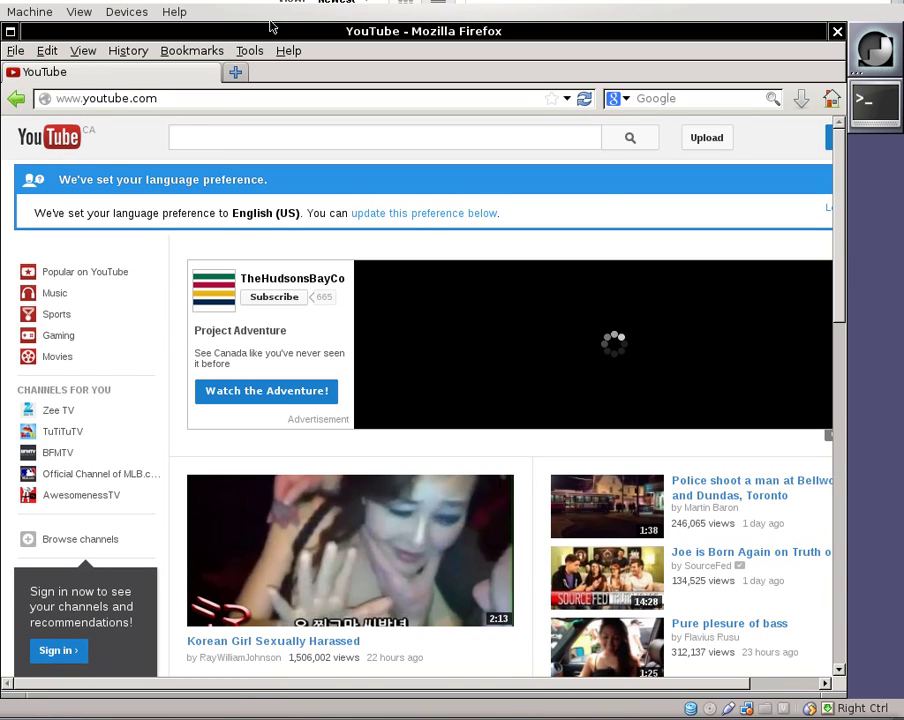
type("blur sunday sund")
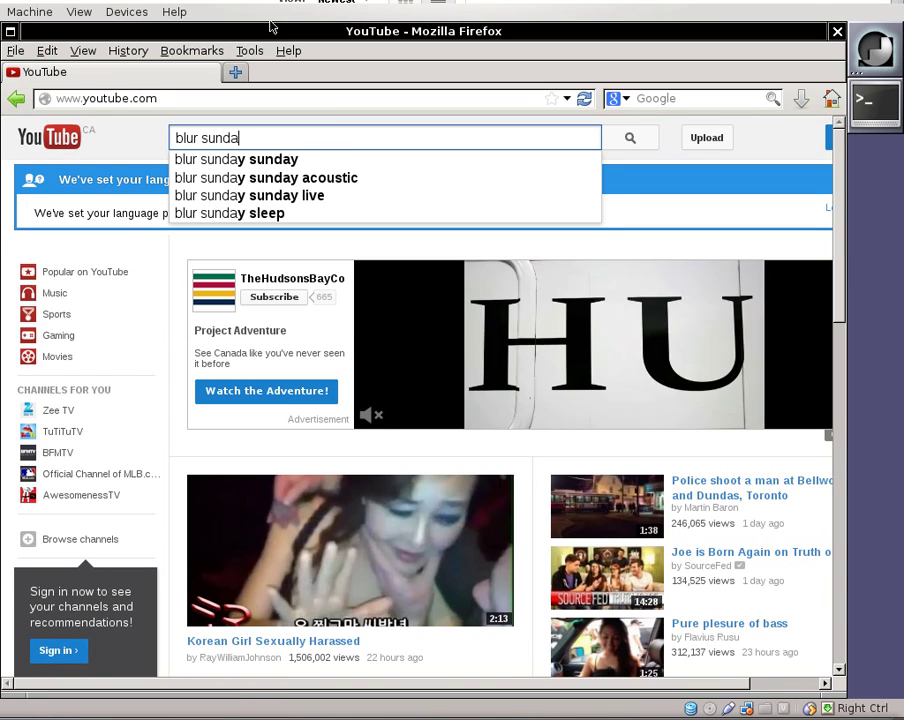
type("ay")
key("Return")
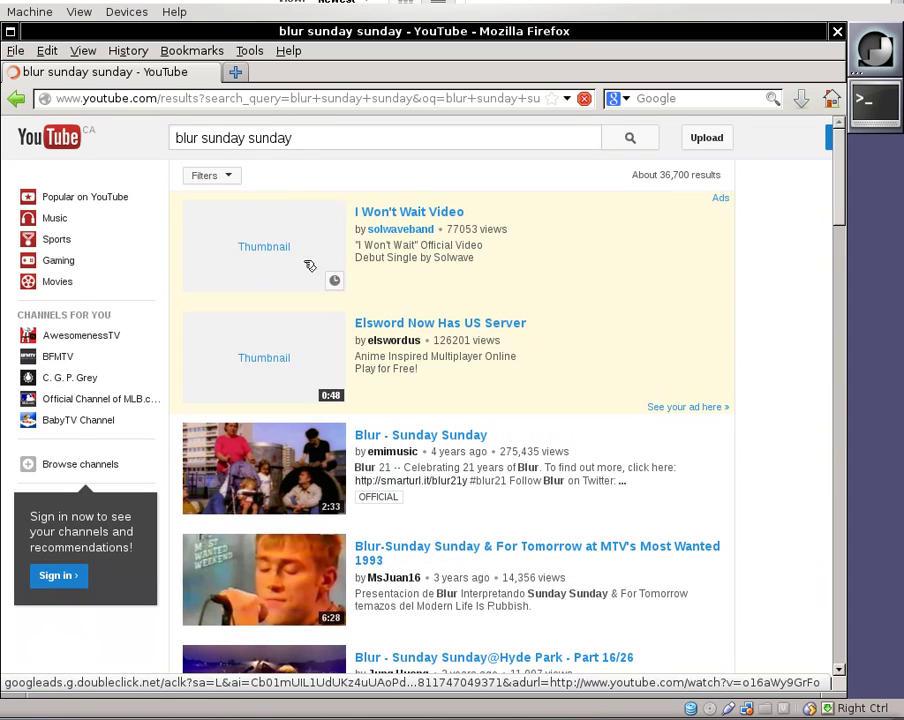
Step: Play the Blur-Sunday Sunday & For Tomorrow at MTV's Most Wanted 1993 video, view it full screen and return to the normal view
scroll(410, 516, "down", 2)
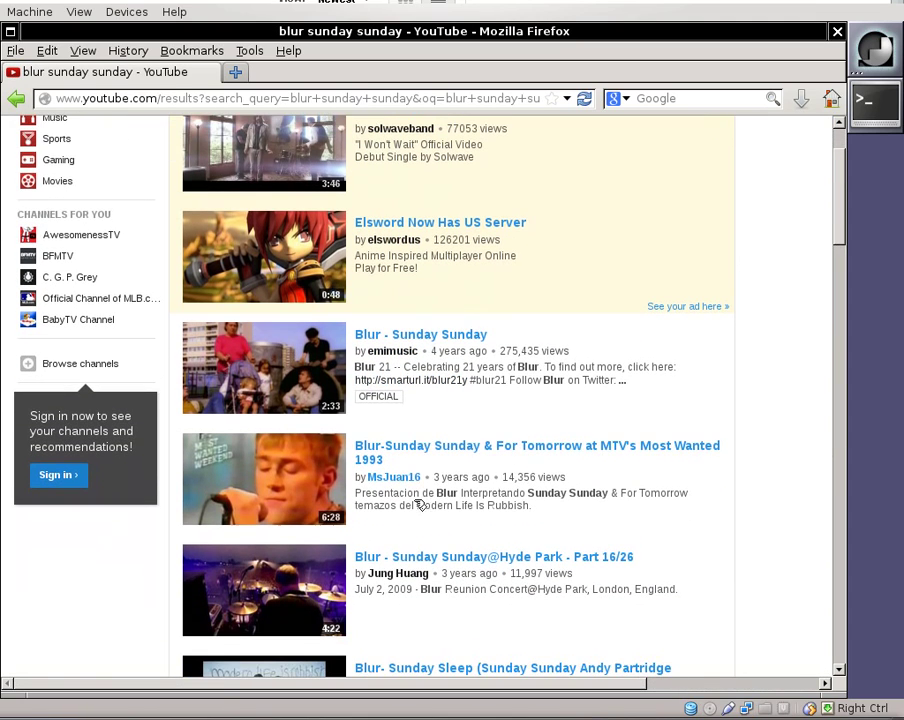
left_click(426, 447)
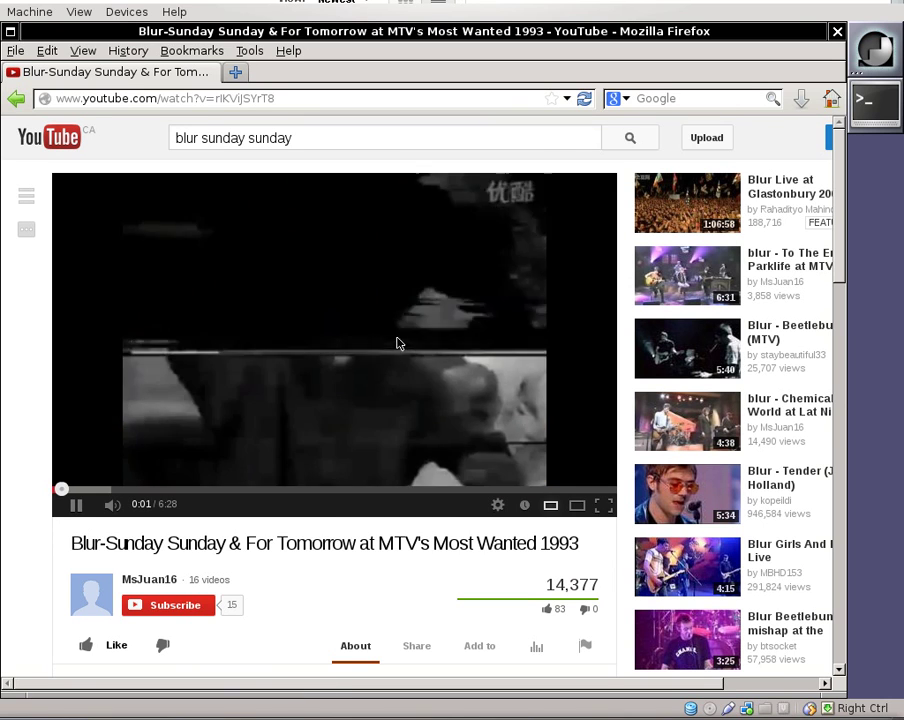
left_click(603, 505)
key("Escape")
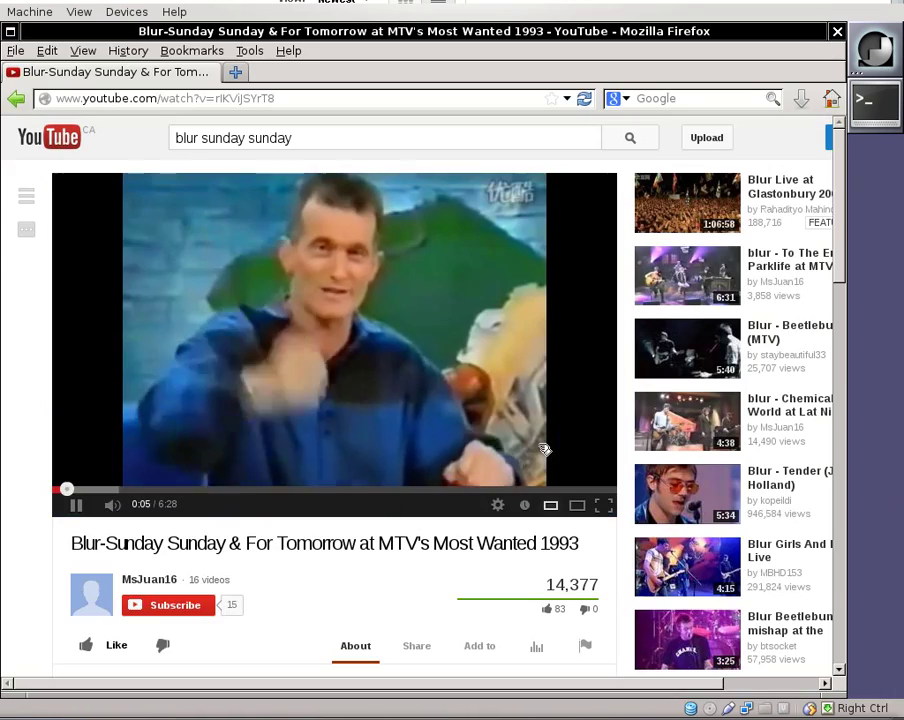
Step: Quit Firefox, restore the minimized Konsole window and exit the root shell
left_click(12, 52)
left_click(18, 263)
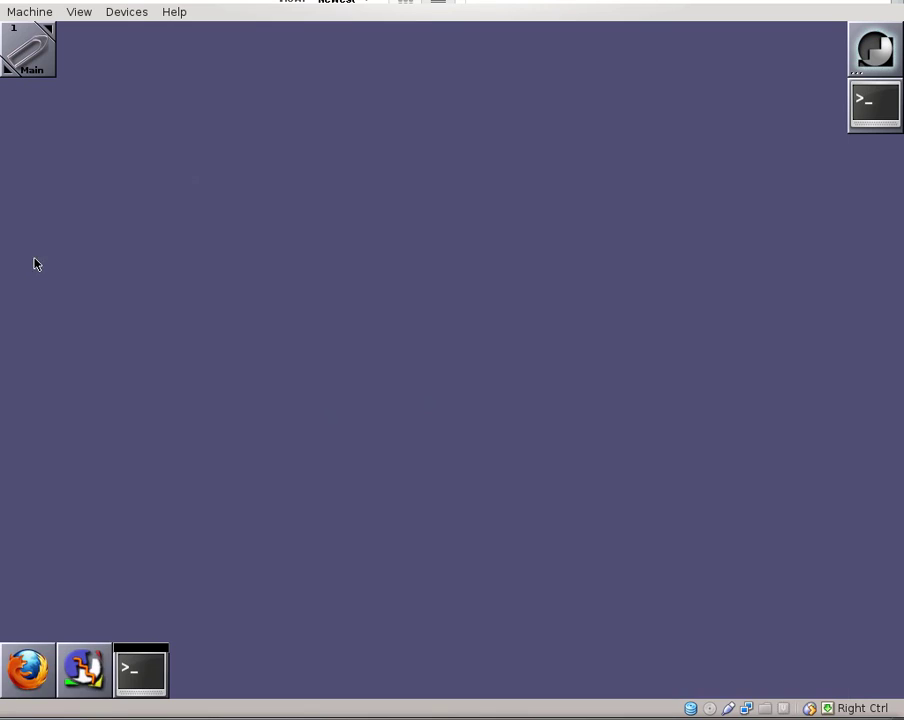
double_click(153, 672)
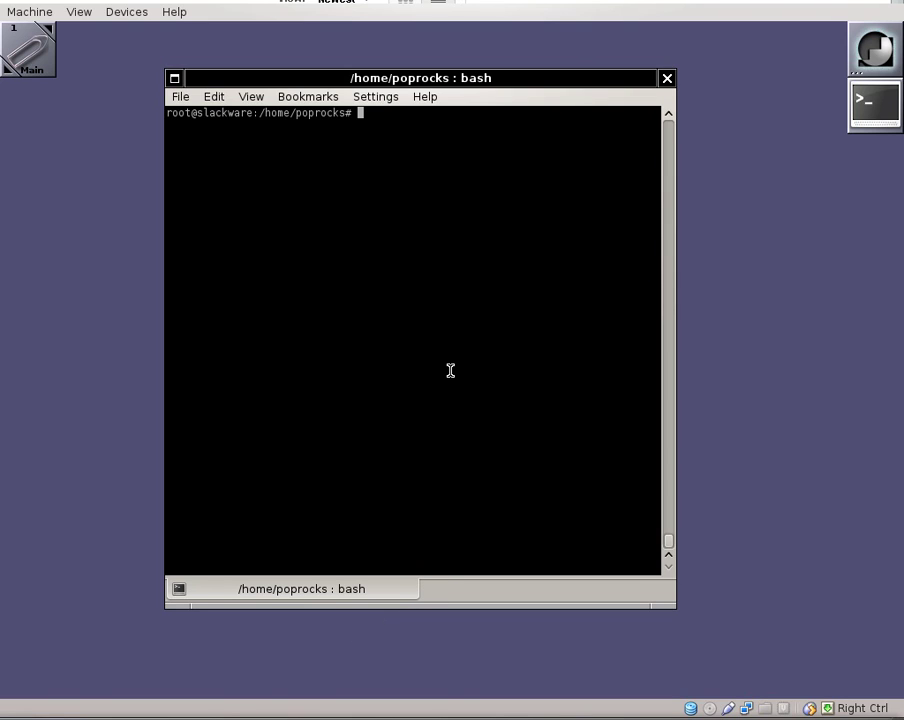
type("exit")
key("Return")
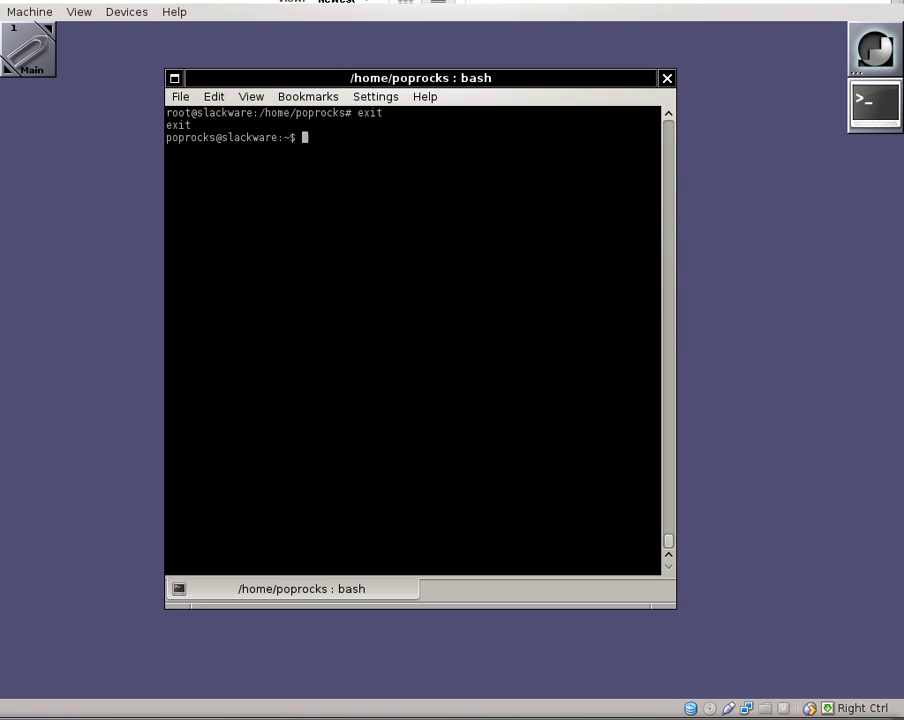
Step: List the home directory, create a tmp directory there and change into it
type("ls")
key("Return")
type("mkdir tmp")
key("Return")
type("cd tmp/")
key("Return")
Step: Create a google-chrome directory inside tmp, listing the directory's contents before and after
type("ls")
key("Return")
type("mki")
key("BackSpace")
type("dir google-chrome")
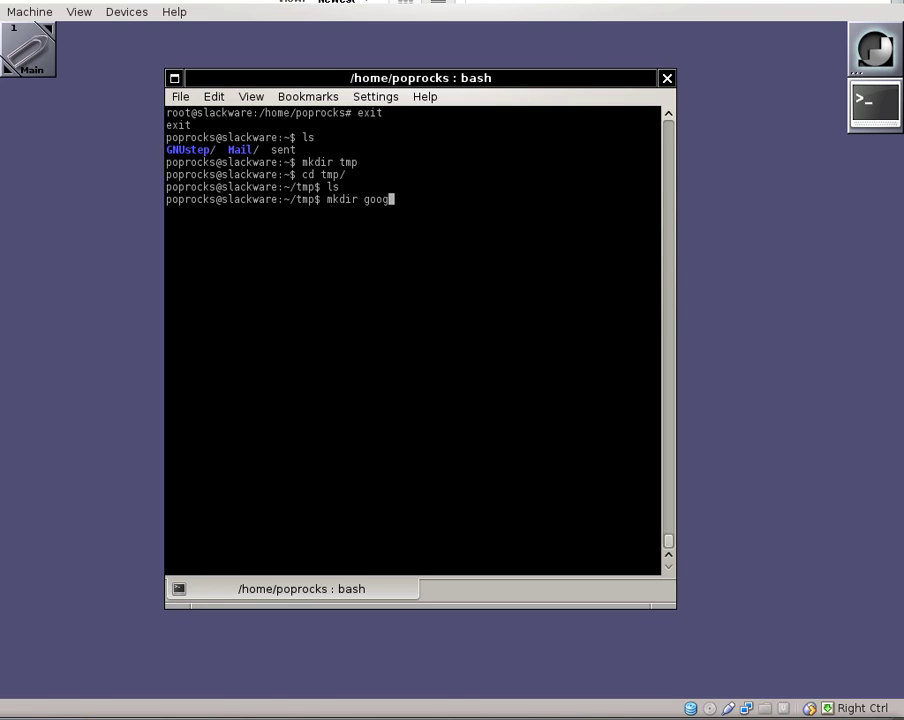
key("Return")
type("ls")
key("Return")
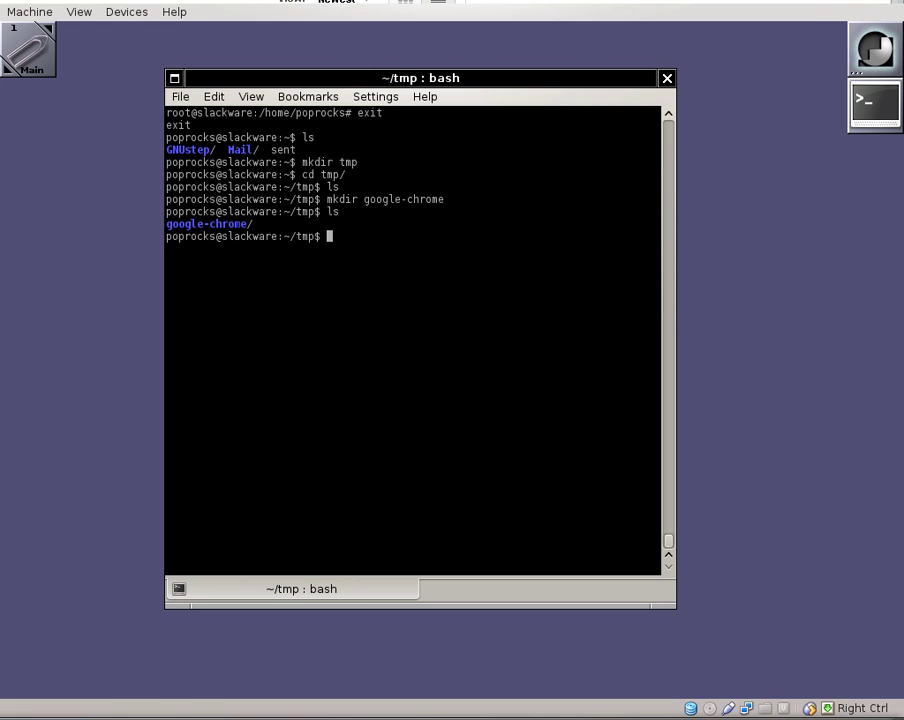
Step: Connect to ftp.slackware.com with ncftp
type("ncf")
type("tptt")
key("BackSpace")
key("BackSpace")
type("fs")
key("BackSpace")
type("tp.slackware.com")
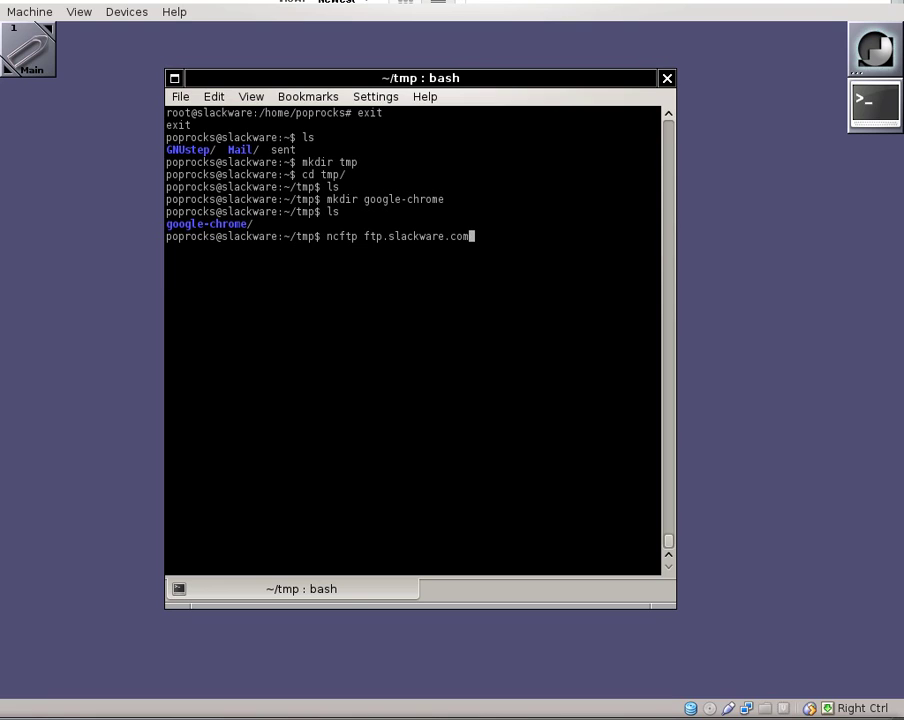
key("Return")
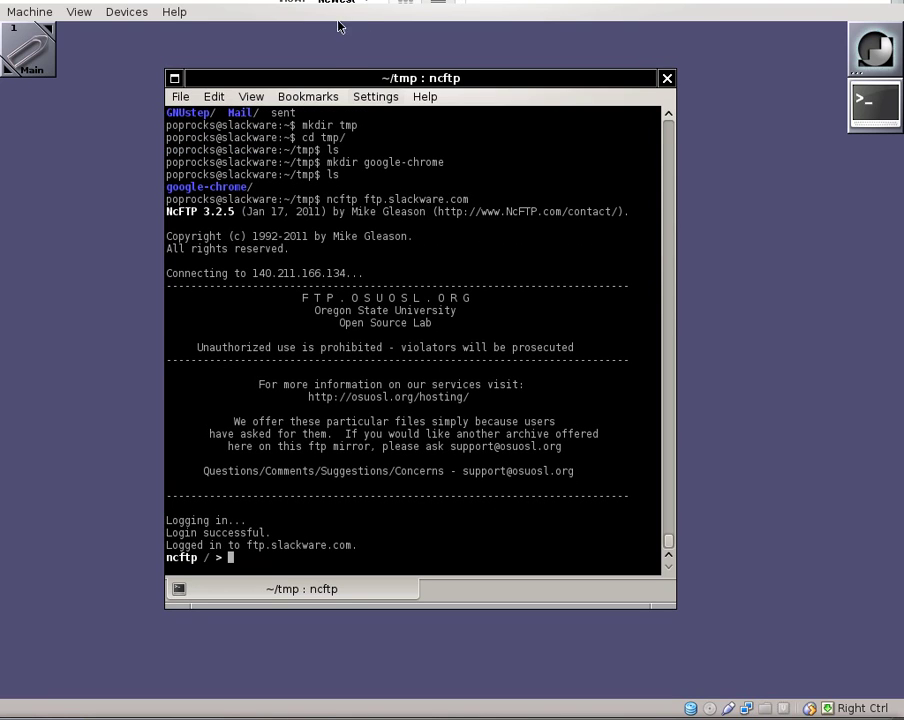
Step: Maximize the terminal window, list the FTP server's root directory and change to pub/slackware
double_click(330, 80)
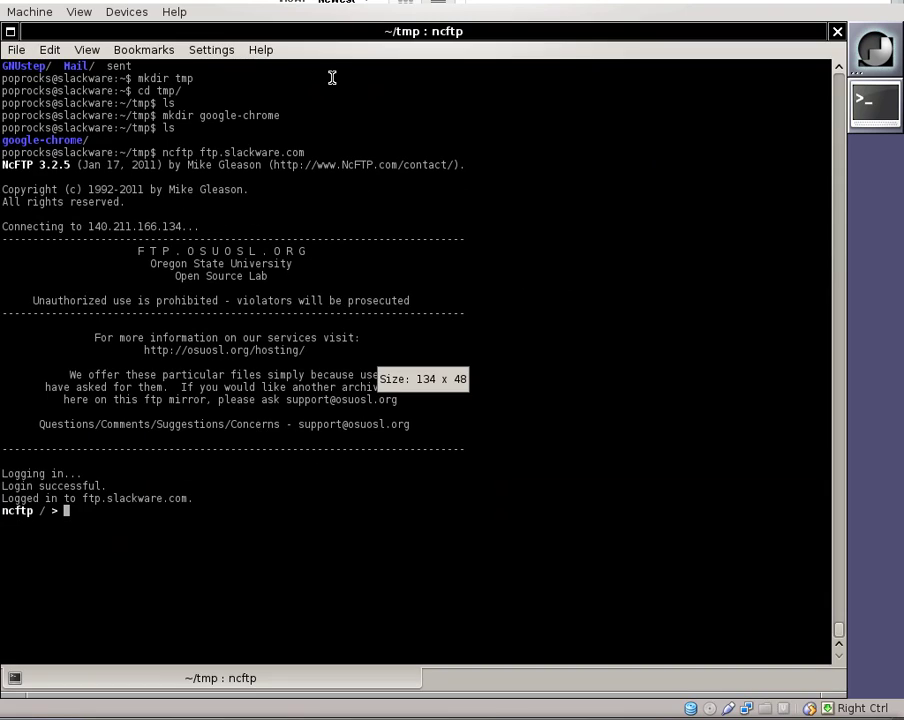
type("dir")
key("Return")
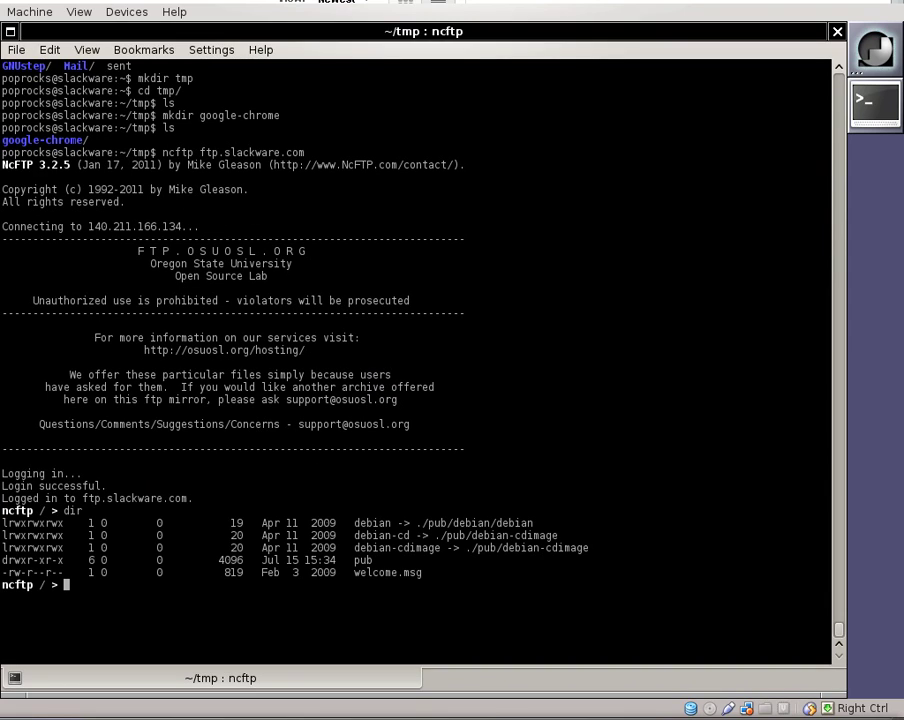
type("cd pub/slackware")
key("Return")
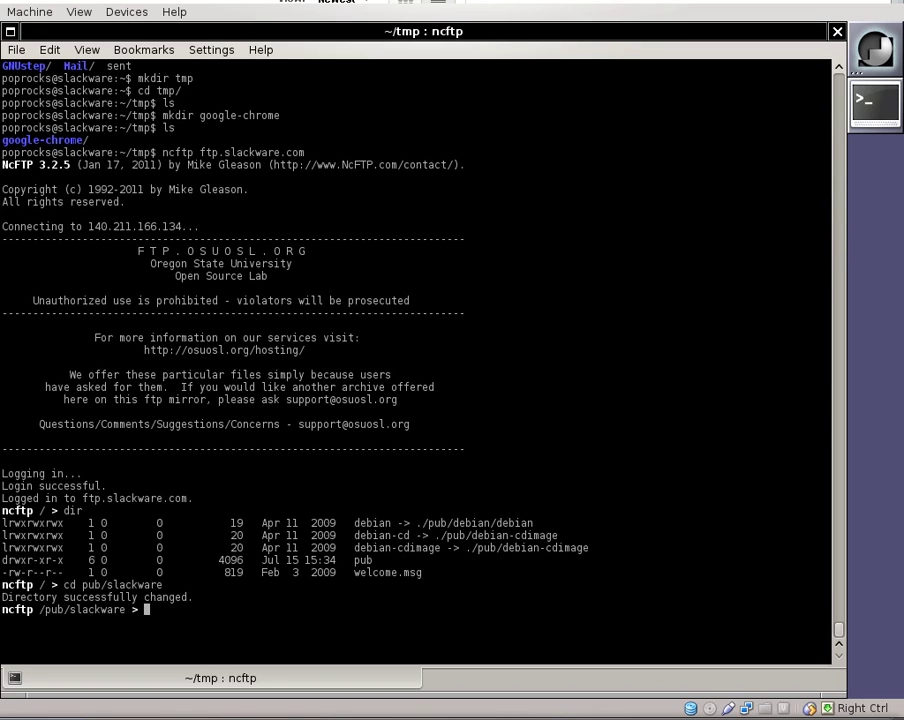
Step: Change to the slackware-14.0 directory on the FTP server and list its contents
type("cd slac")
key("BackSpace")
key("BackSpace")
key("BackSpace")
key("BackSpace")
key("BackSpace")
type("slackware-14.0/")
key("Return")
type("dir")
key("Return")
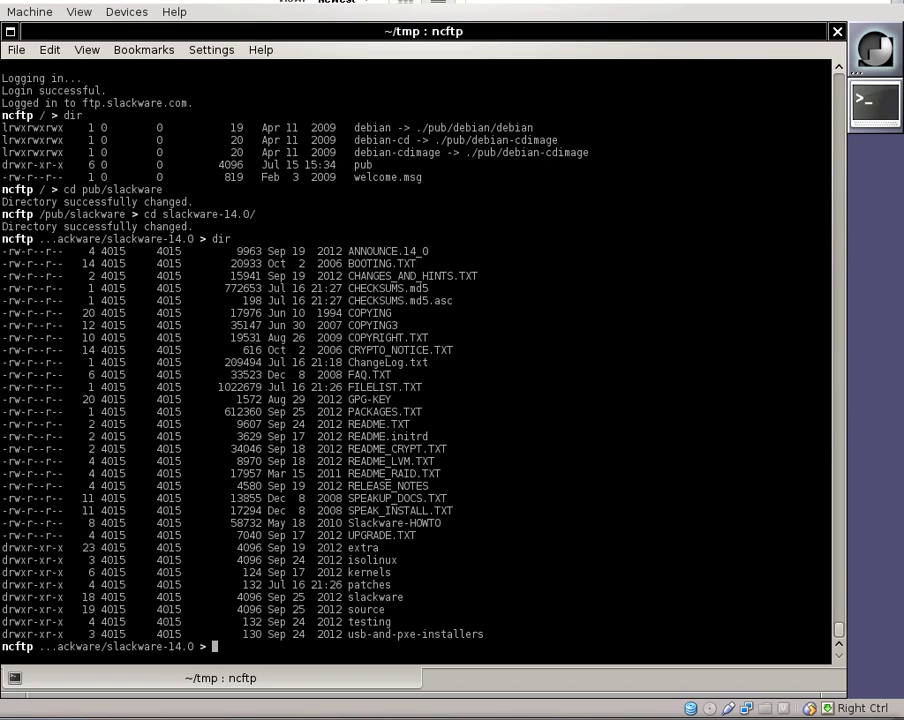
Step: Enter the extra directory of slackware-14.0 and list its contents
type("cd extra/")
key("Return")
type("dir")
key("Return")
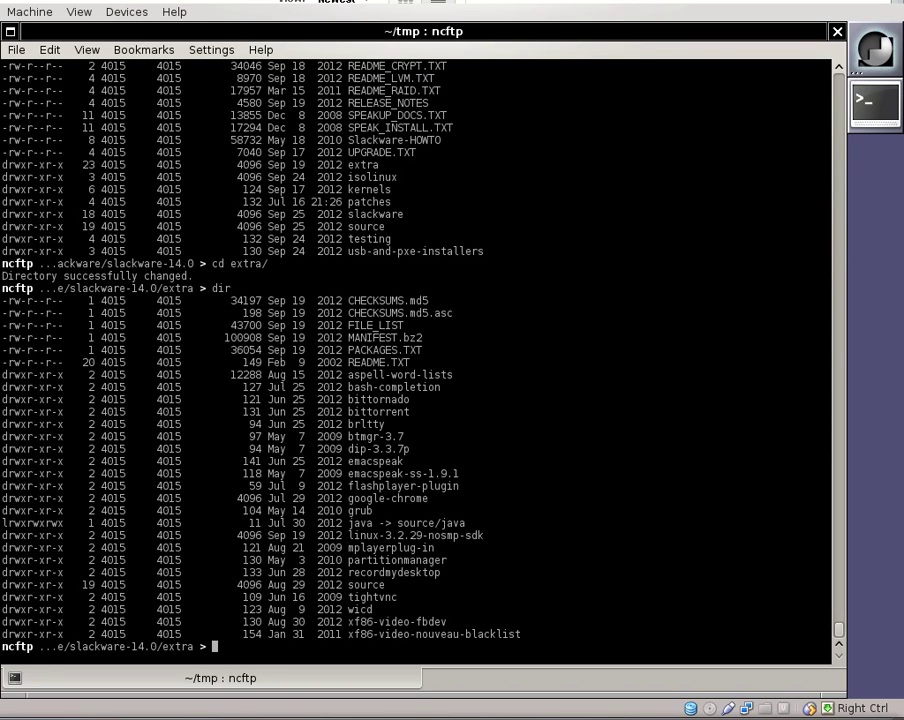
Step: Enter the google-chrome directory under extra and list its files
type("cd google-chrome/")
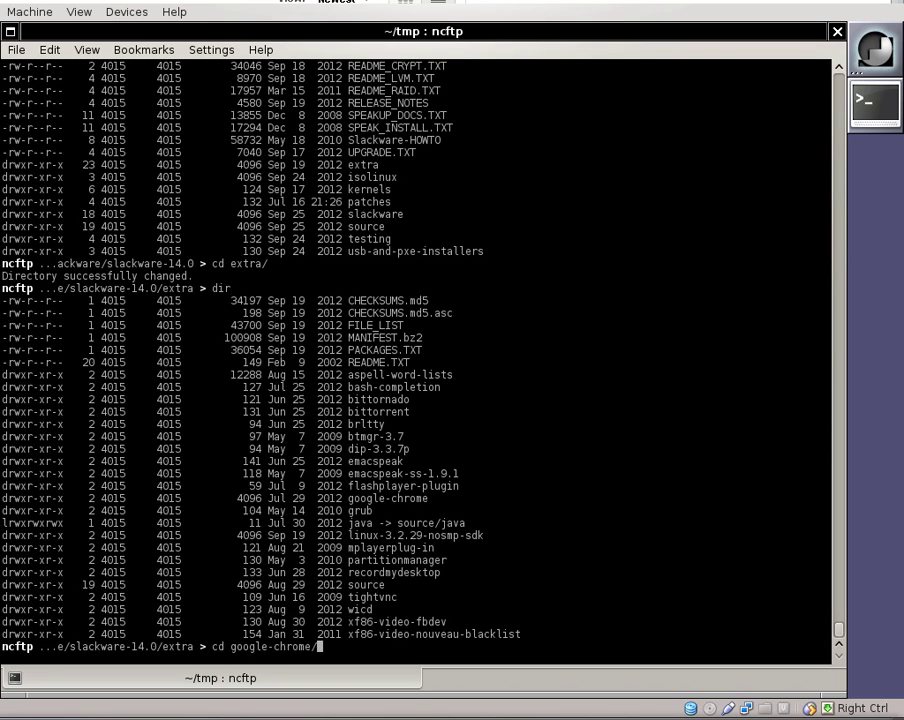
key("Return")
type("dir")
key("Return")
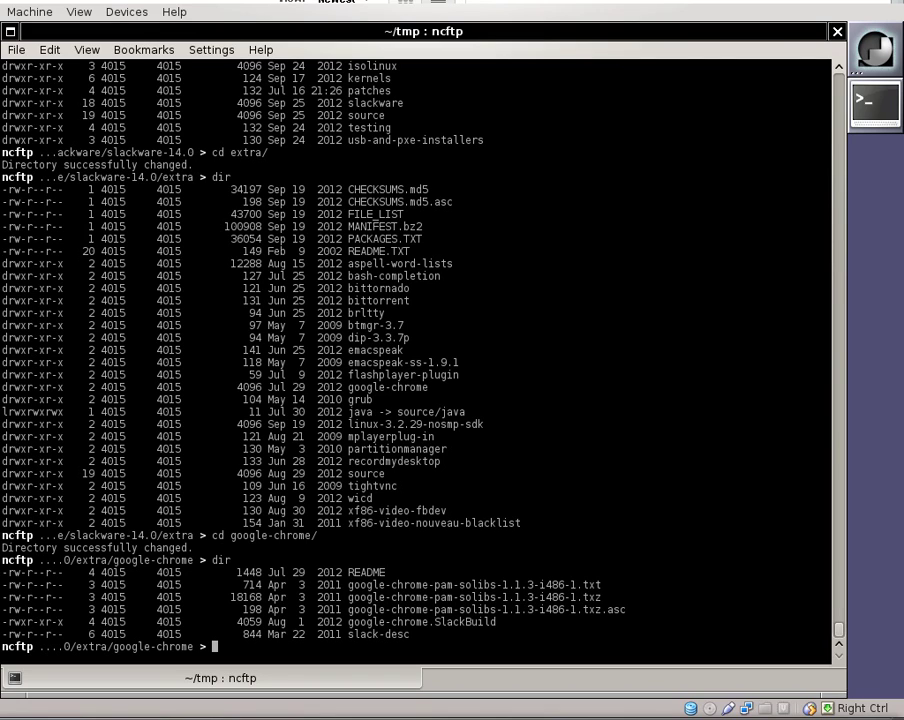
Step: Download all files from the remote google-chrome directory, quit ncftp and list the local tmp directory
type("get *")
key("Return")
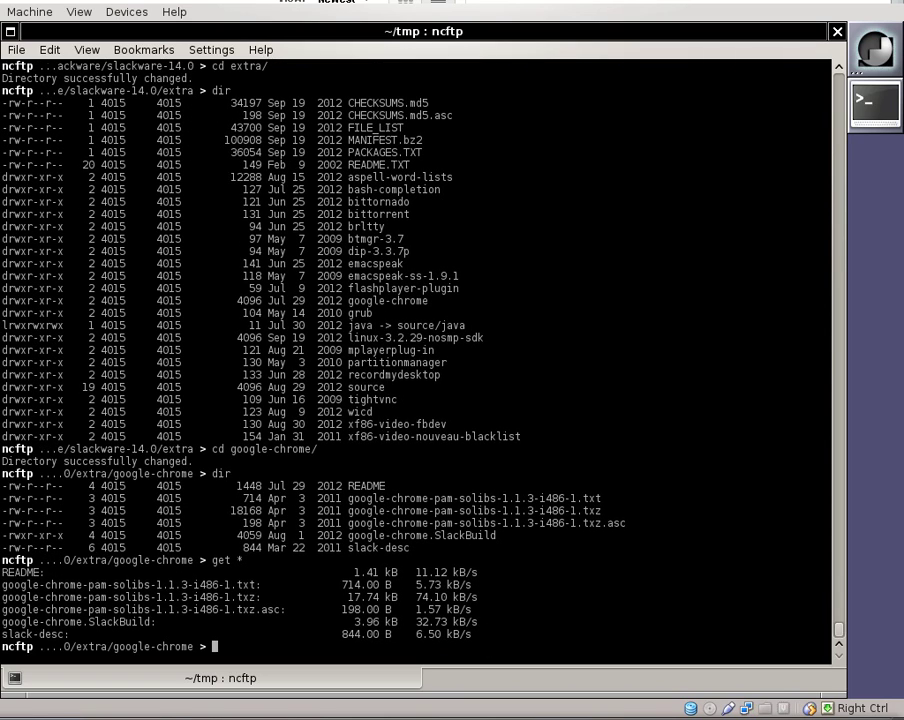
type("quit")
key("Return")
type("ls")
key("Return")
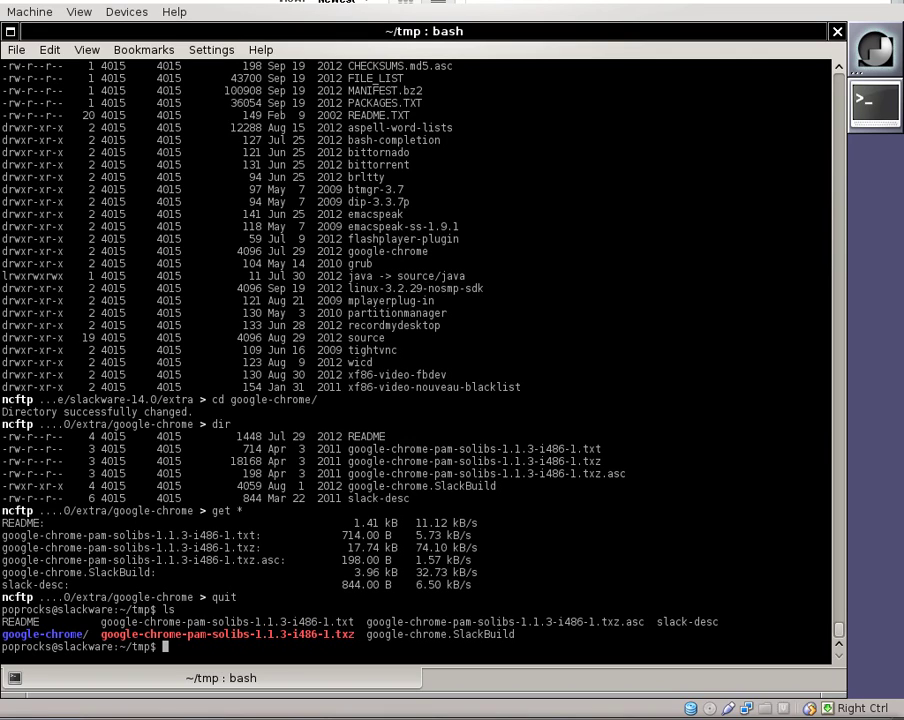
Step: Move README, slack-desc and all files matching *.* into the google-chrome directory and list the tmp directory
type("mv RE")
key("Tab")
type("slack-desc ")
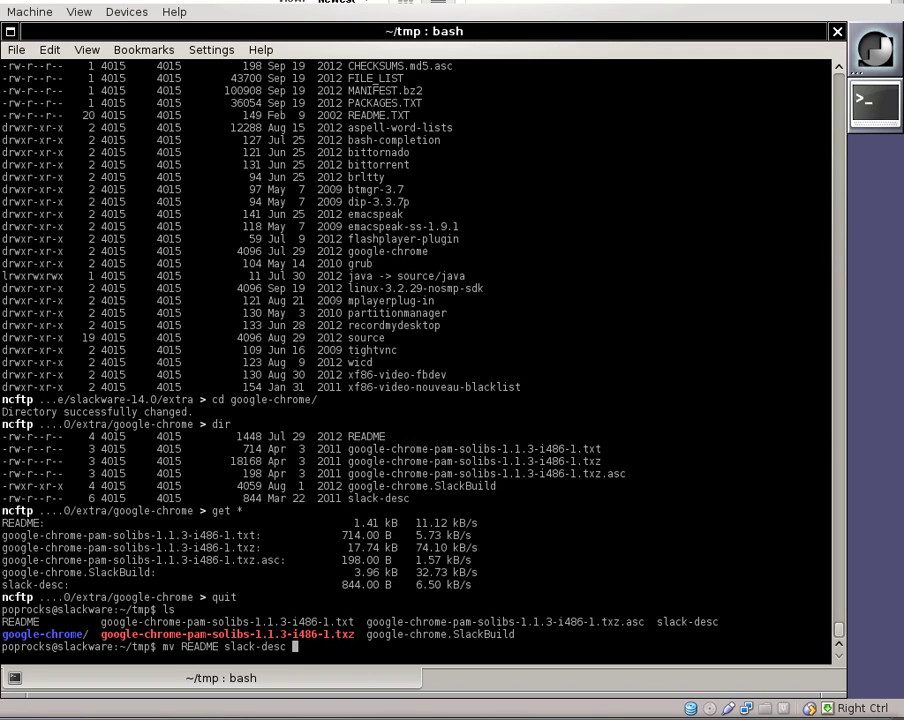
type("*.* go")
key("Tab")
key("Return")
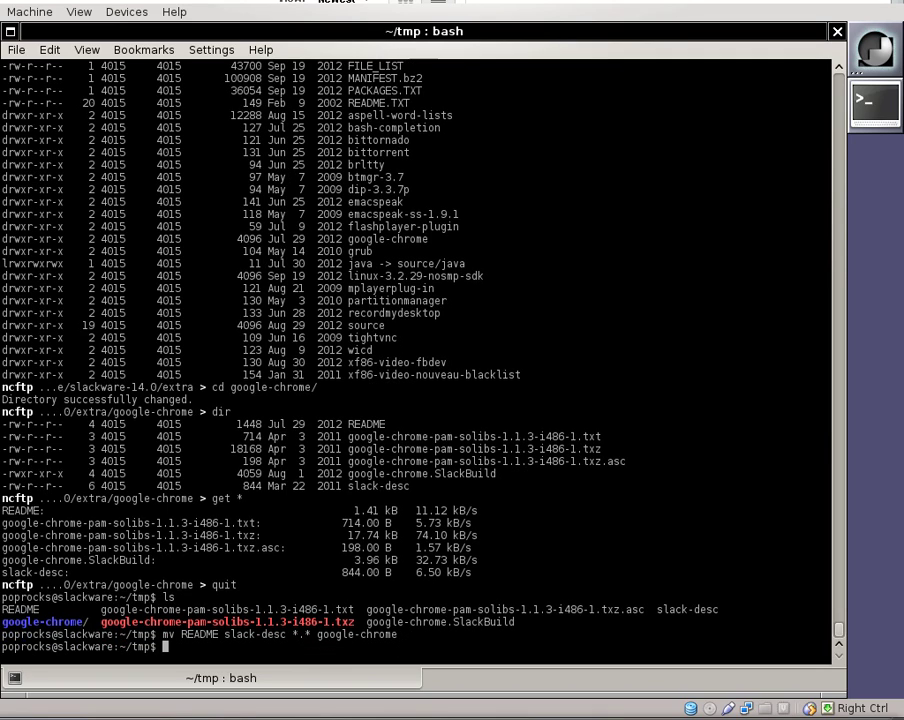
type("ls")
key("Return")
Step: Check the contents of the local google-chrome directory, return to tmp and list it
type("cd go")
key("Tab")
key("Return")
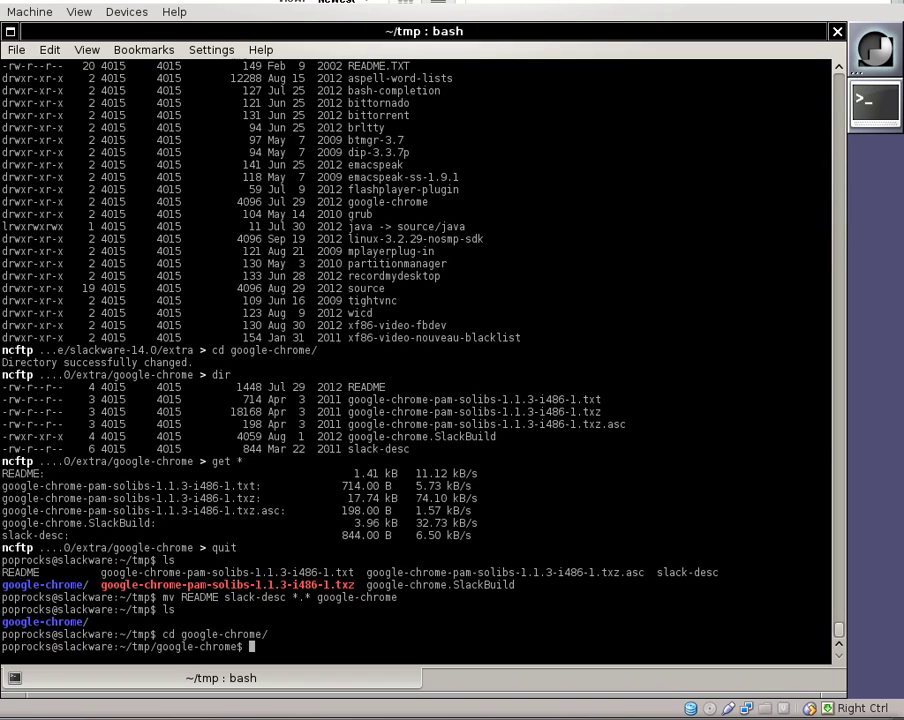
type("ls")
key("Return")
type("cd ..")
key("Return")
type("ls")
key("Return")
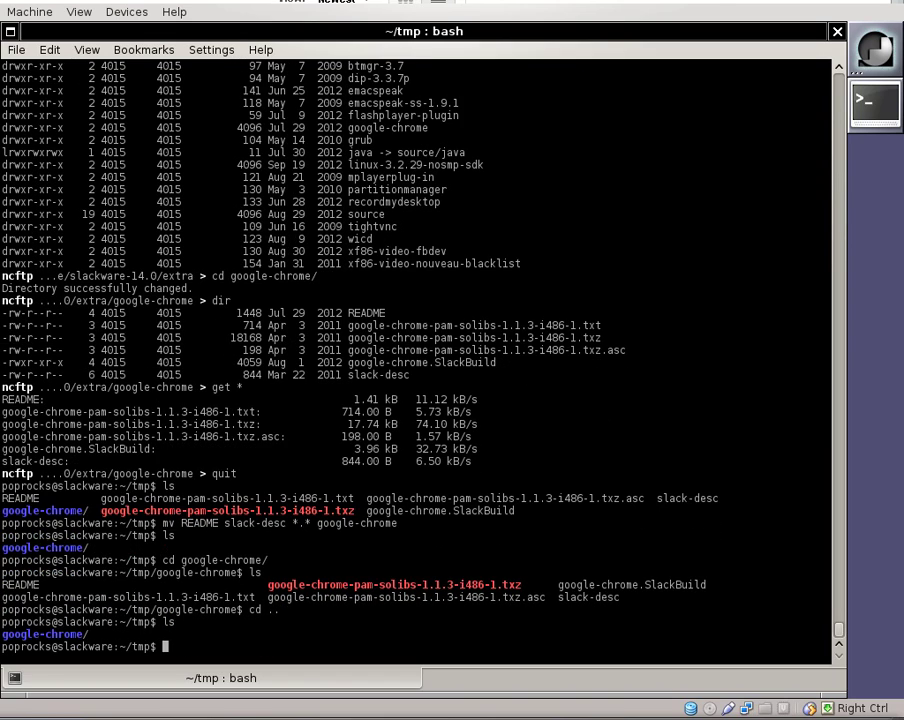
Step: Enter the local google-chrome directory from tmp and list its files
type("cd go")
key("Tab")
key("Return")
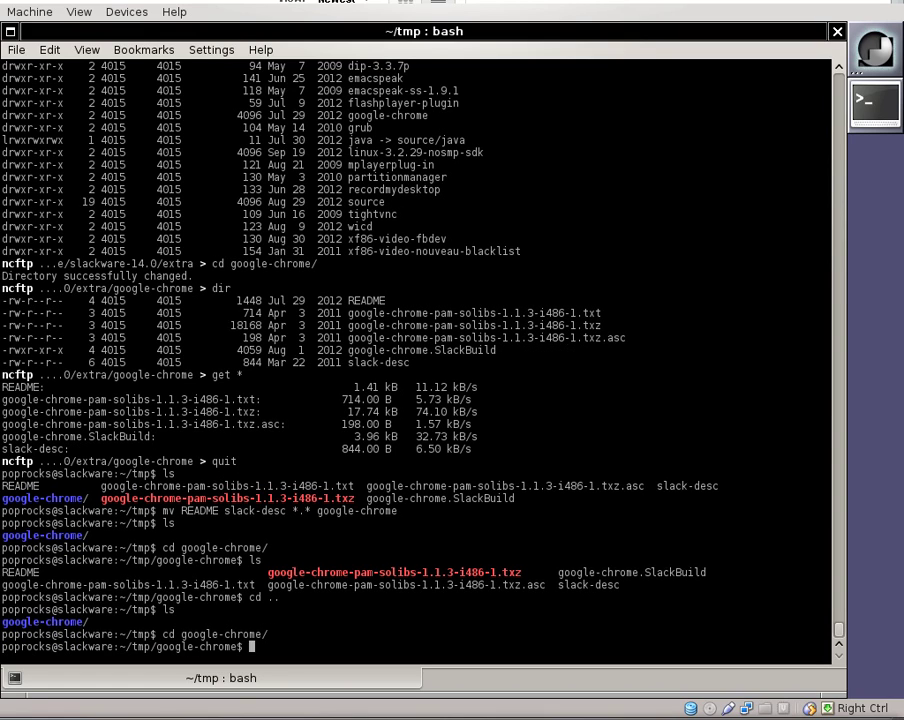
type("ls")
key("Return")
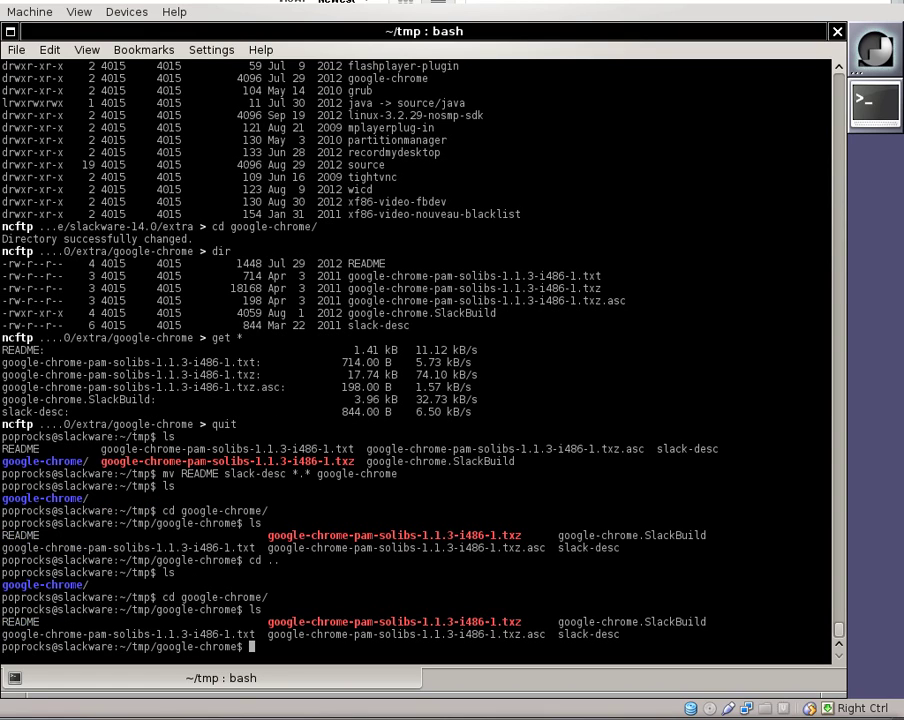
Step: Switch to the root account with su, entering the root password
type("su")
key("Return")
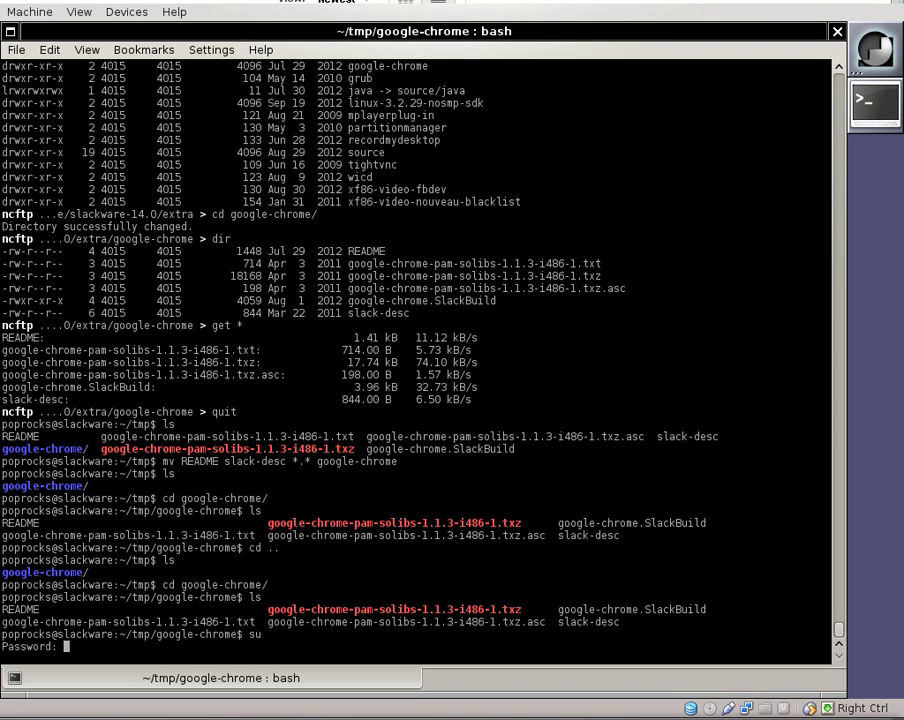
key("Return")
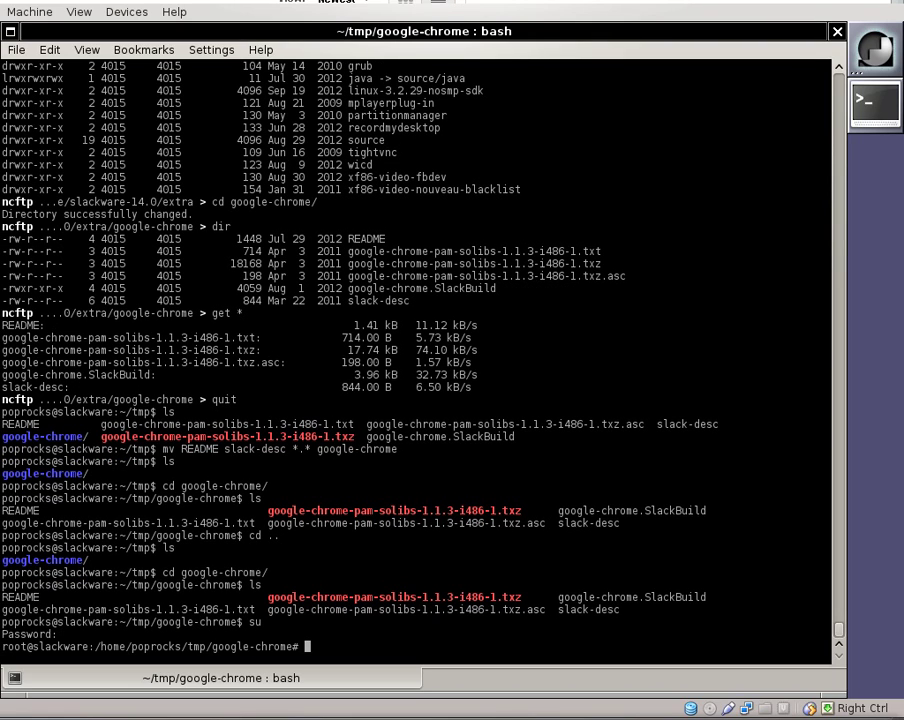
Step: Install the google-chrome-pam-solibs-1.1.3-i486-1.txz package with installpkg
type("install")
type("pkg google-chrome-")
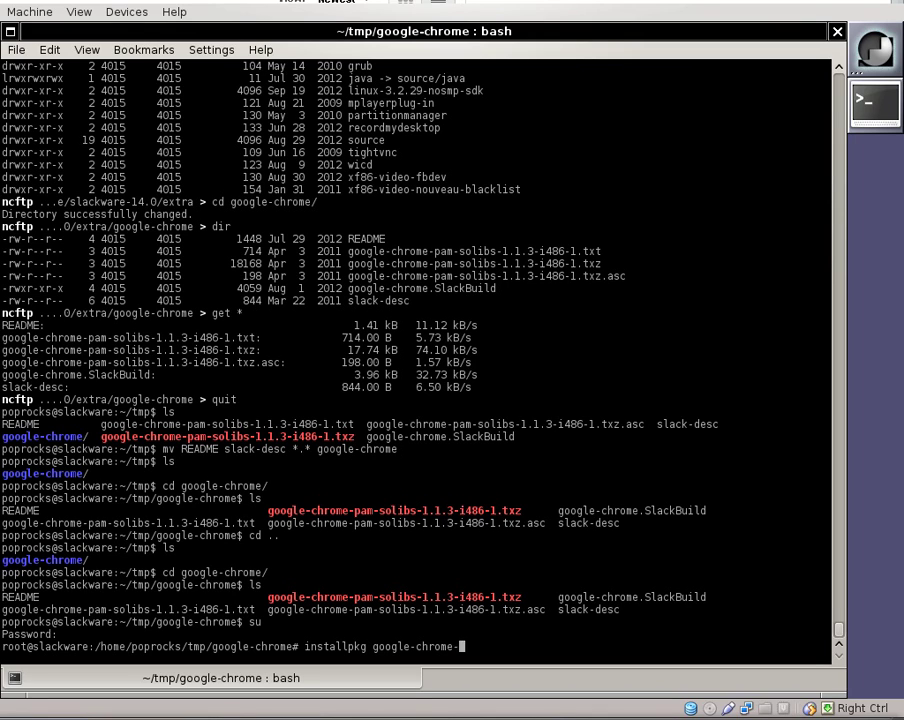
key("Tab")
type("z")
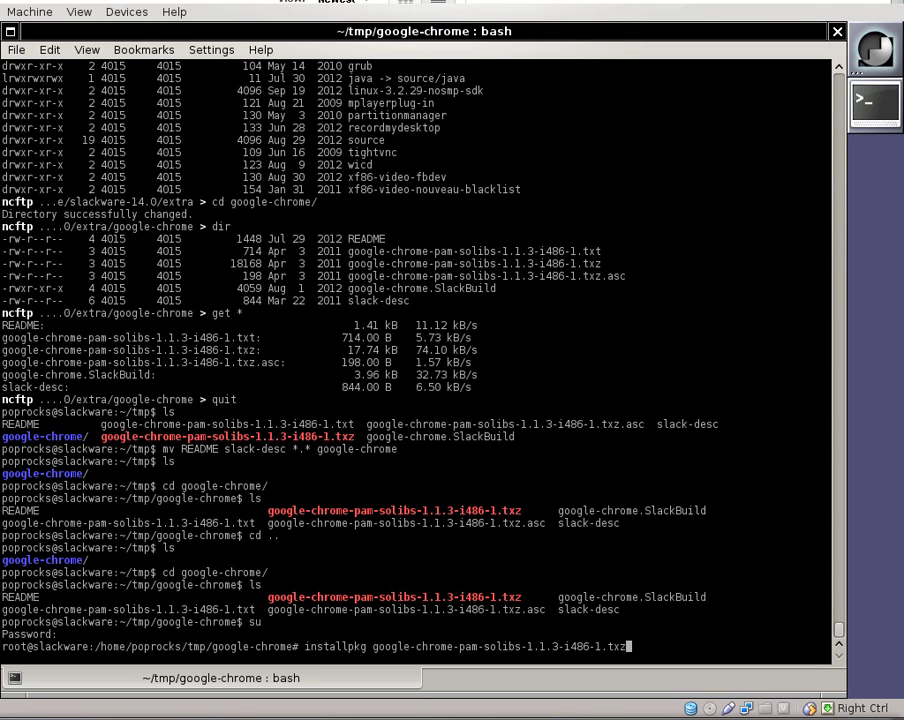
key("Tab")
key("Tab")
key("Return")
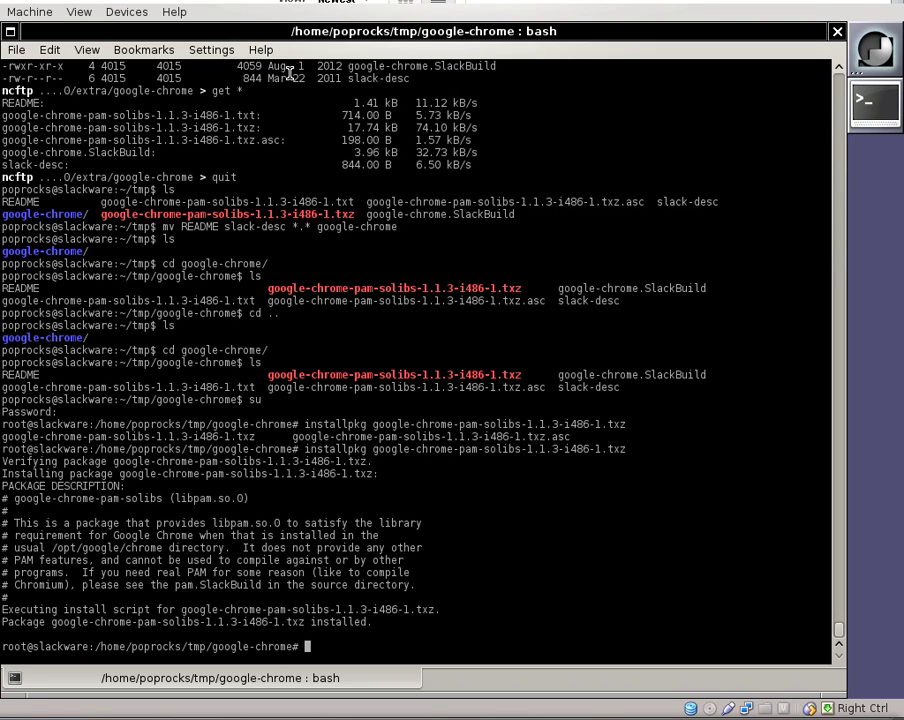
Step: Minimize the terminal and launch Firefox with Window Maker's Run command
left_click(12, 31)
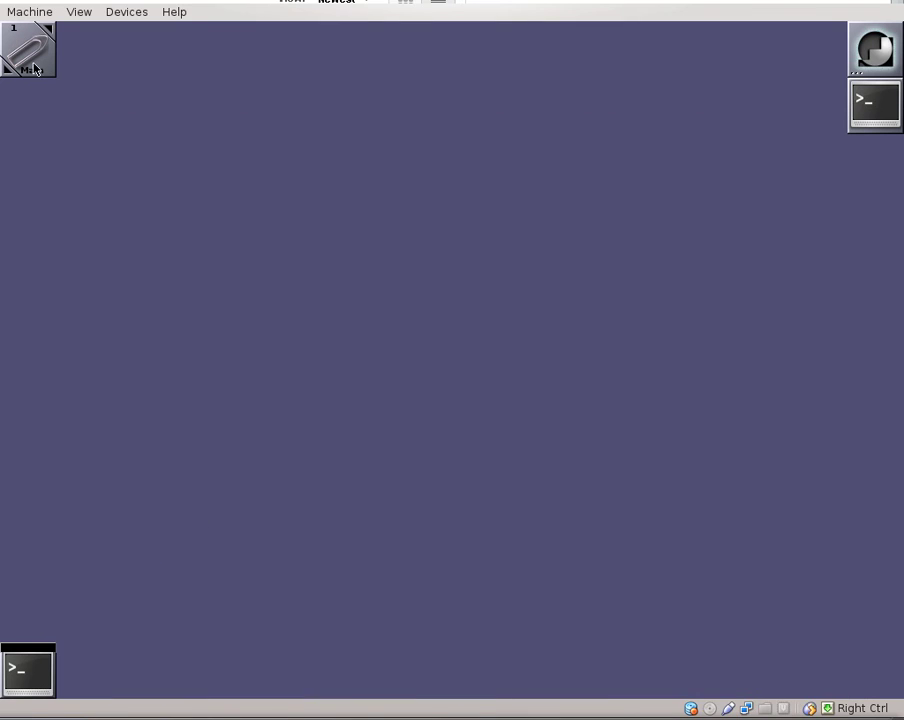
right_click(385, 212)
left_click(385, 212)
left_click(457, 212)
right_click(366, 214)
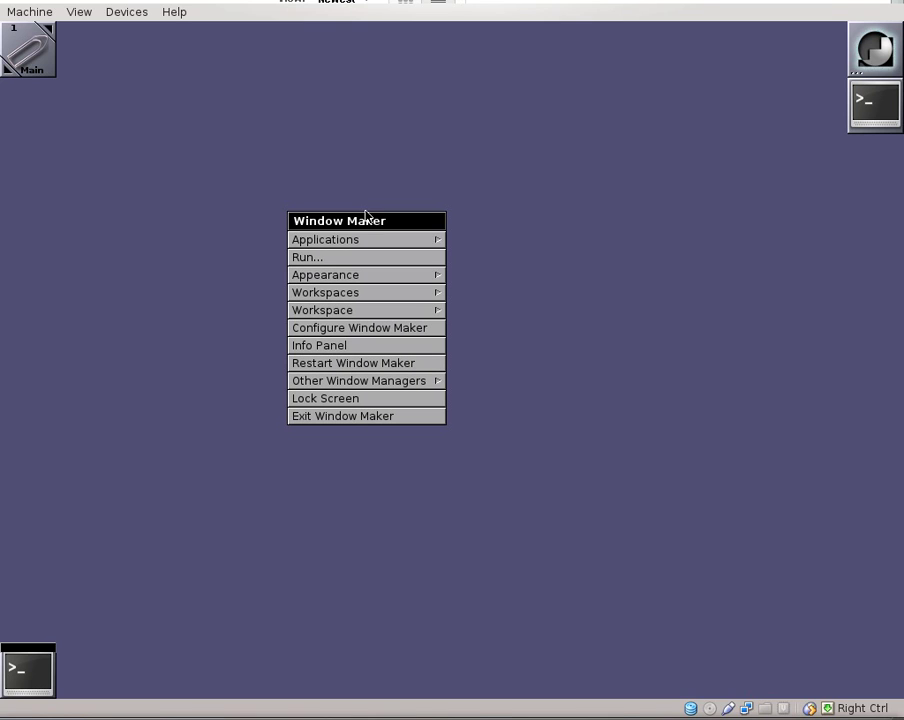
left_click(356, 257)
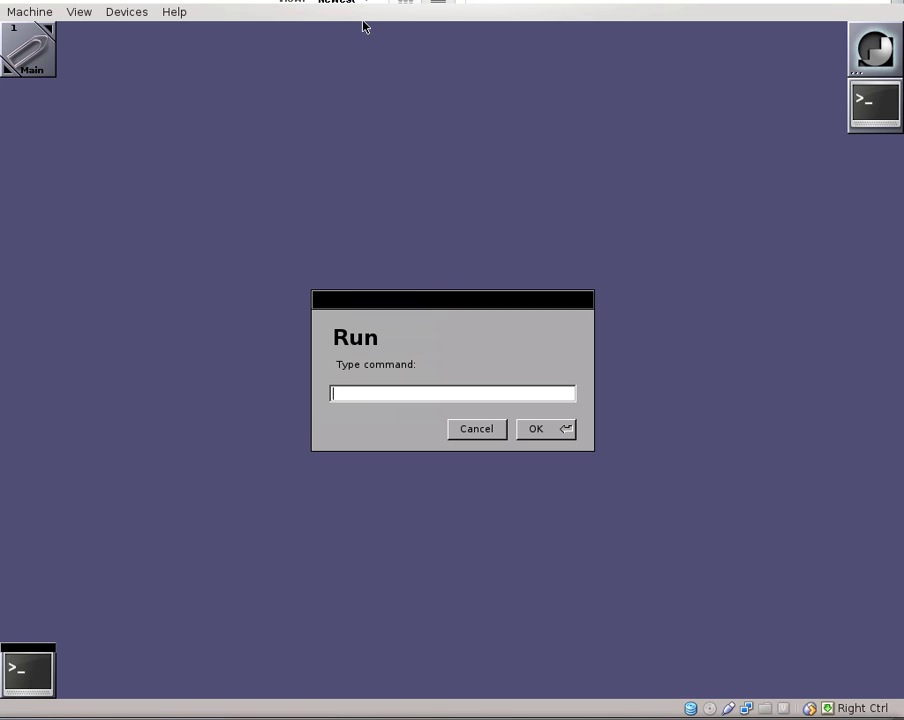
type("firefox")
key("Return")
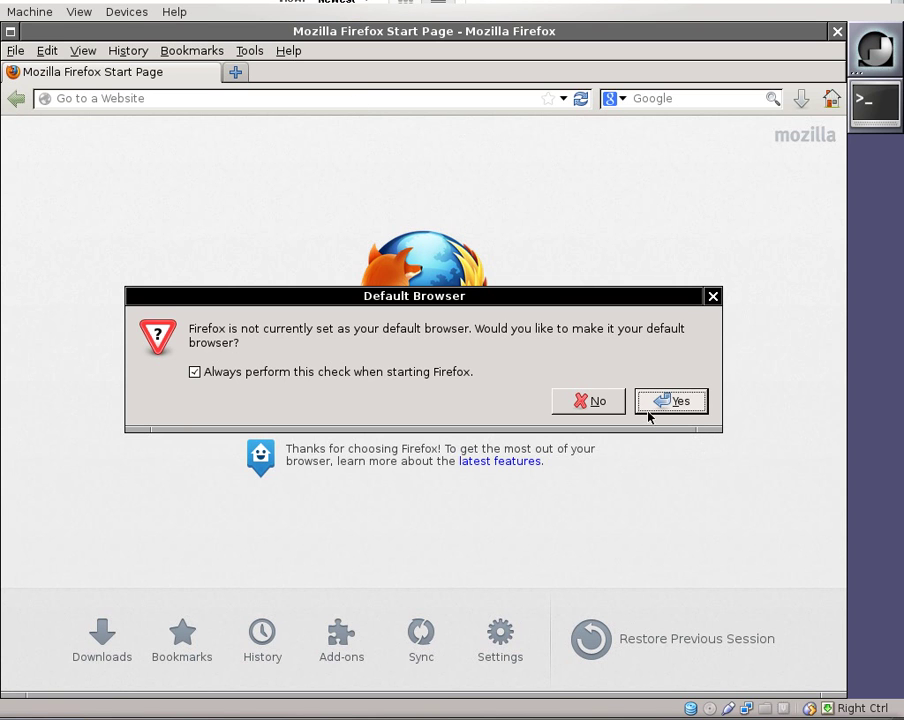
Step: Decline making Firefox the default browser and search the web for "google chrome"
left_click(606, 400)
key("ctrl+k")
type("google chrome")
key("Return")
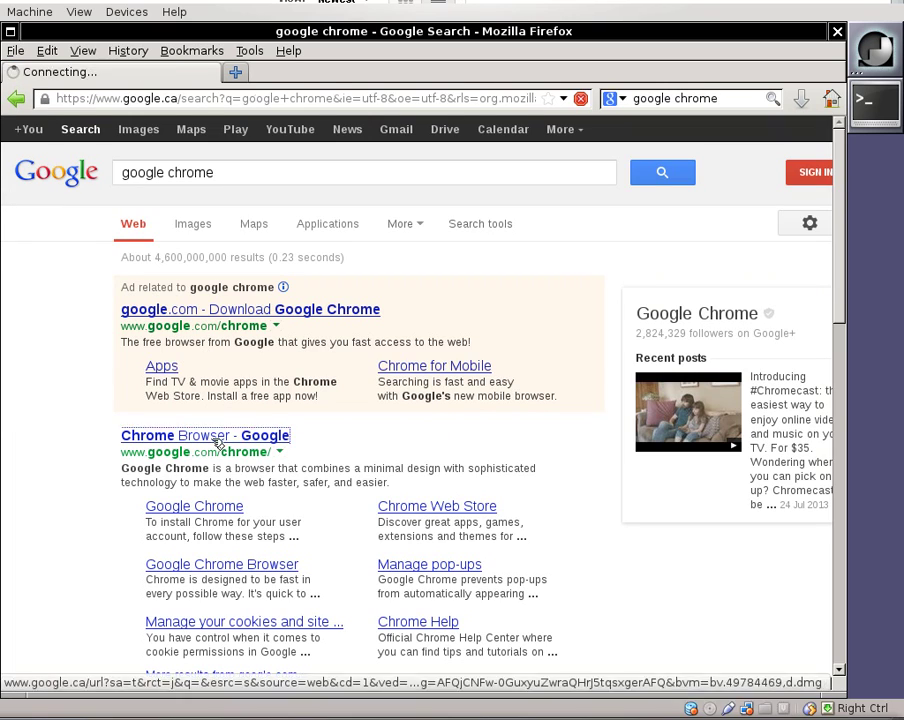
Step: Open the Chrome Browser page from the search results and accept the download of the 32 bit .deb package
left_click(212, 440)
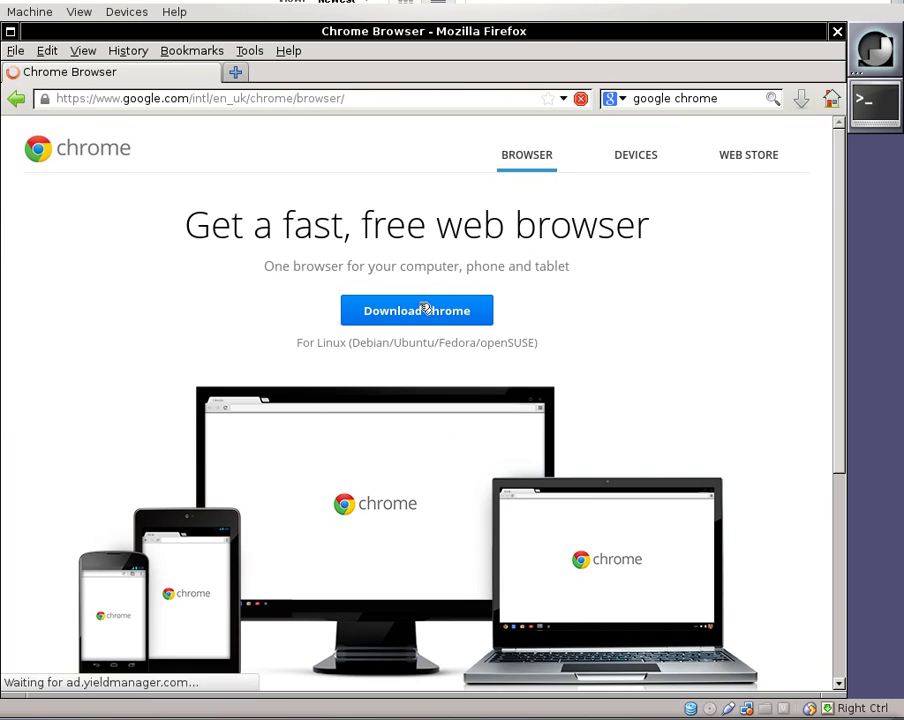
left_click(425, 310)
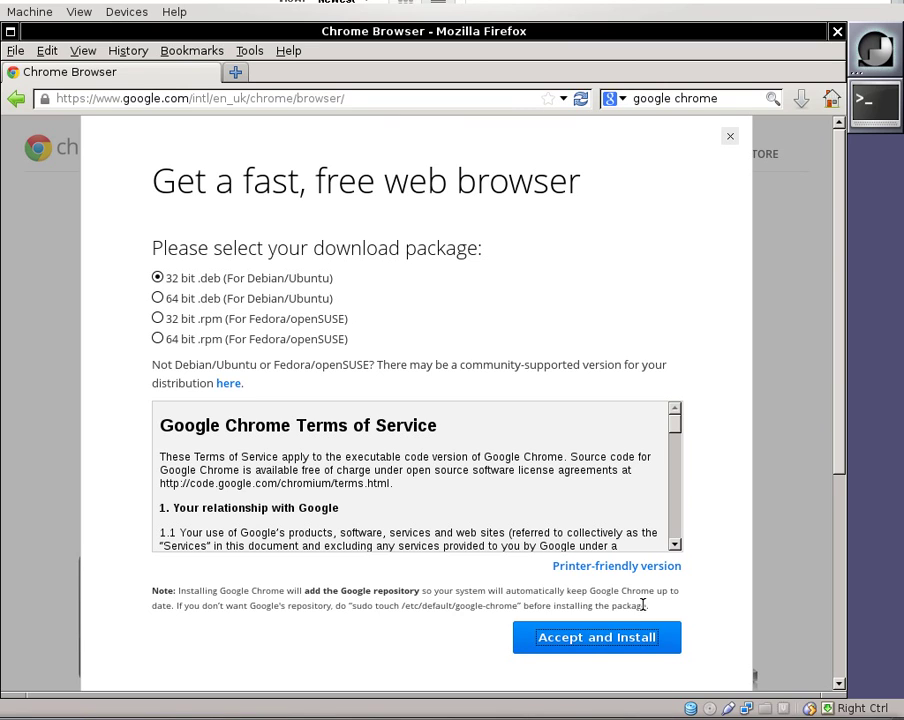
left_click(590, 638)
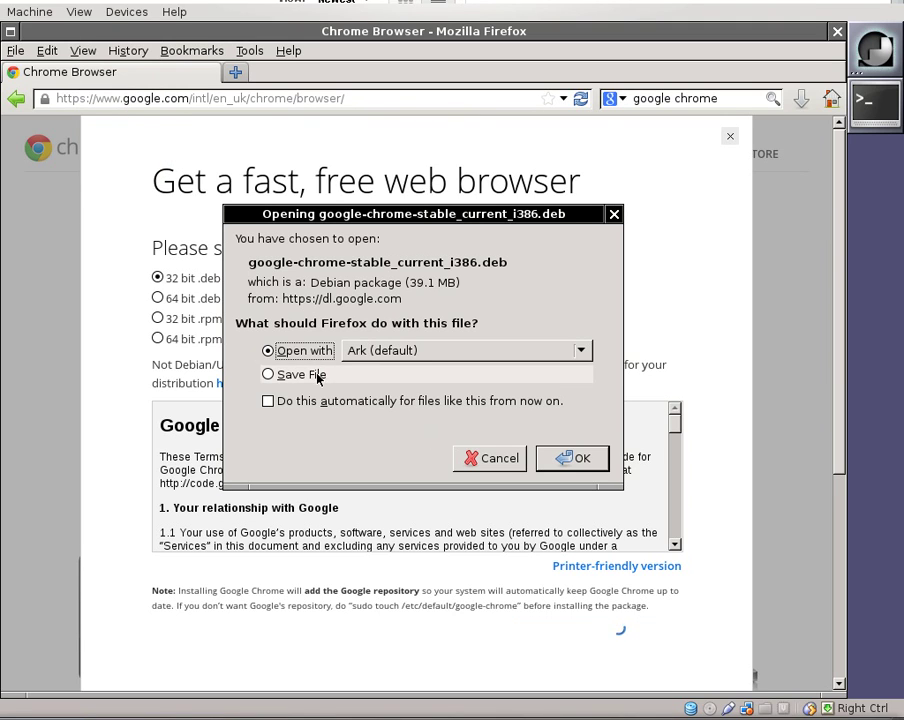
Step: Save google-chrome-stable_current_i386.deb into the google-chrome folder inside tmp
left_click(352, 350)
left_click(306, 377)
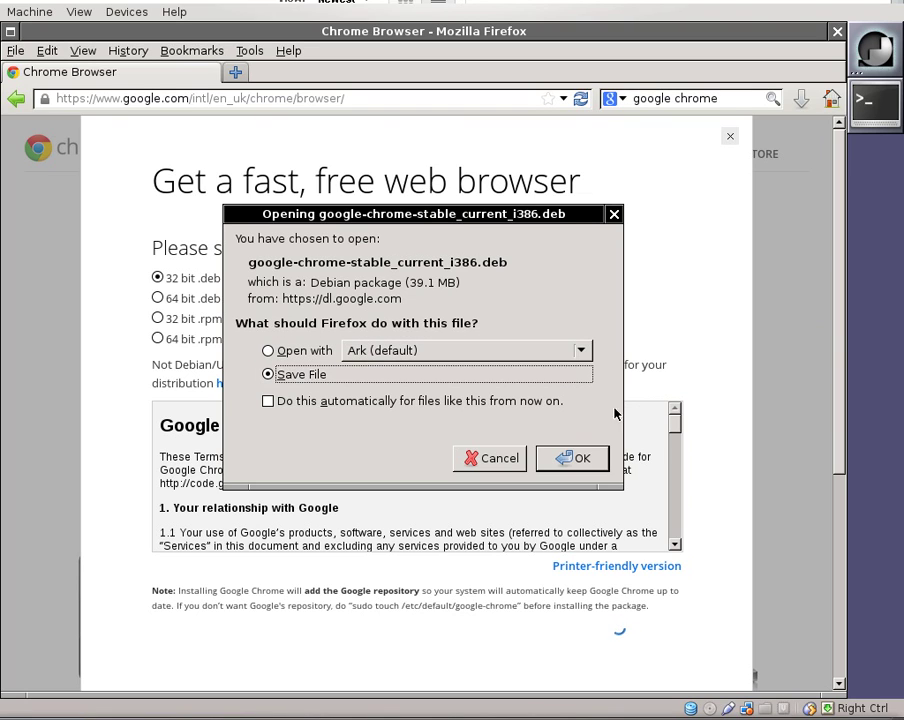
left_click(573, 457)
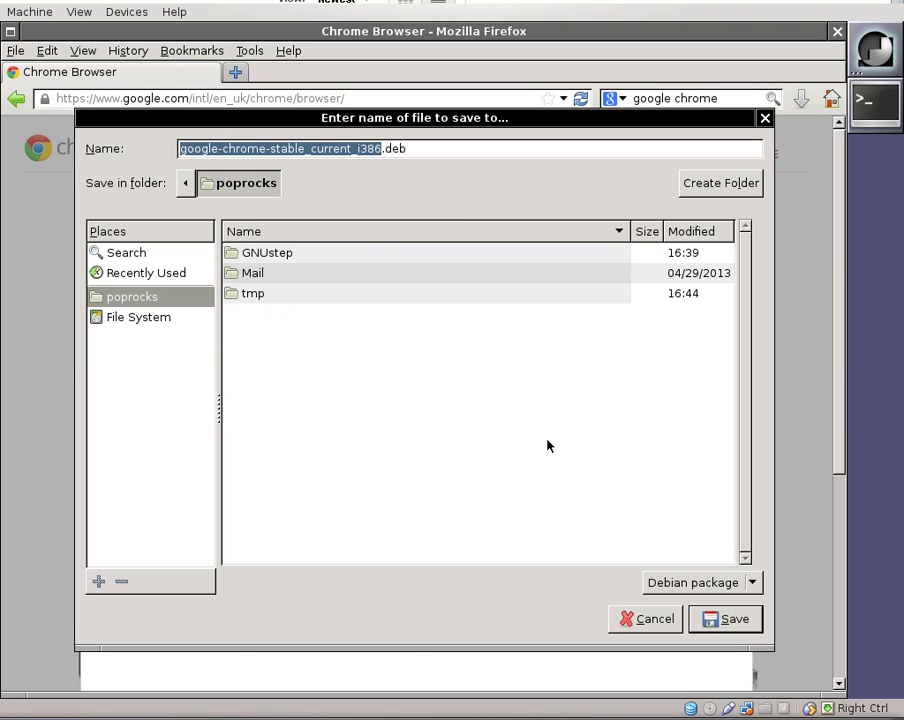
left_click(251, 294)
double_click(251, 294)
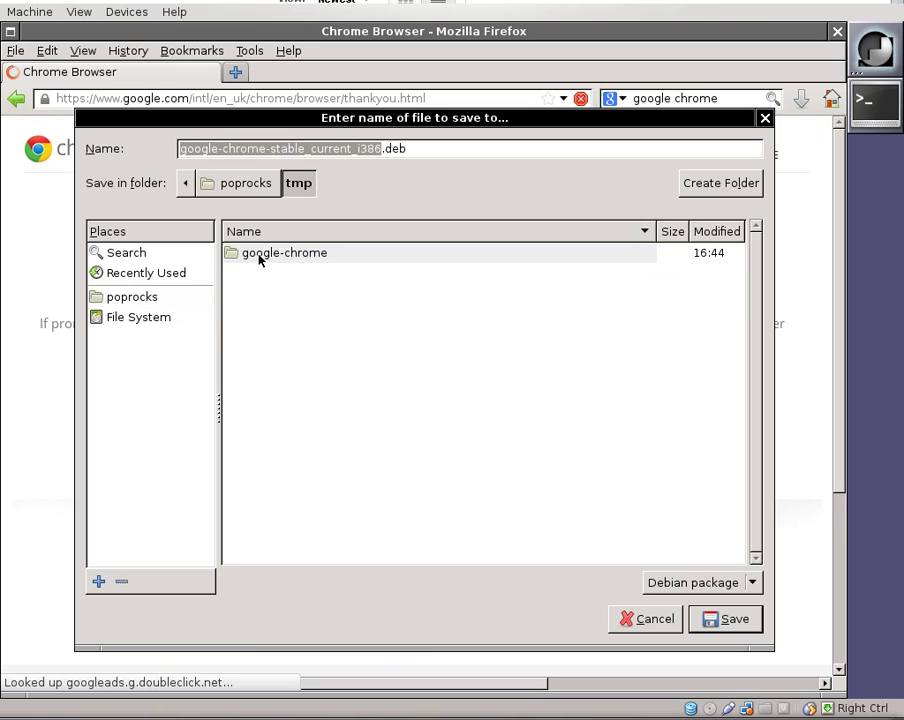
double_click(258, 253)
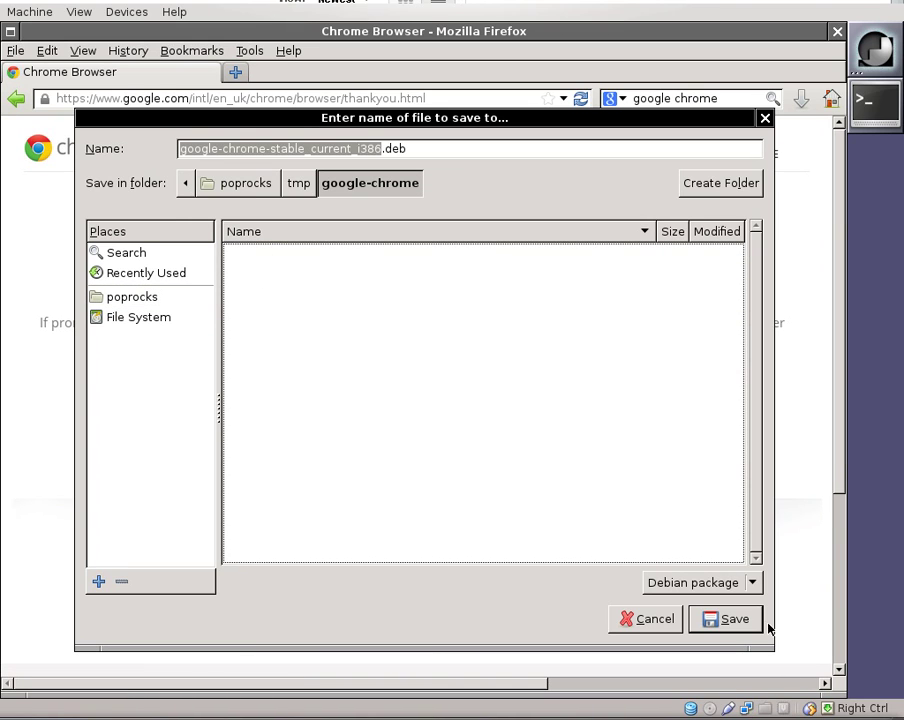
left_click(736, 618)
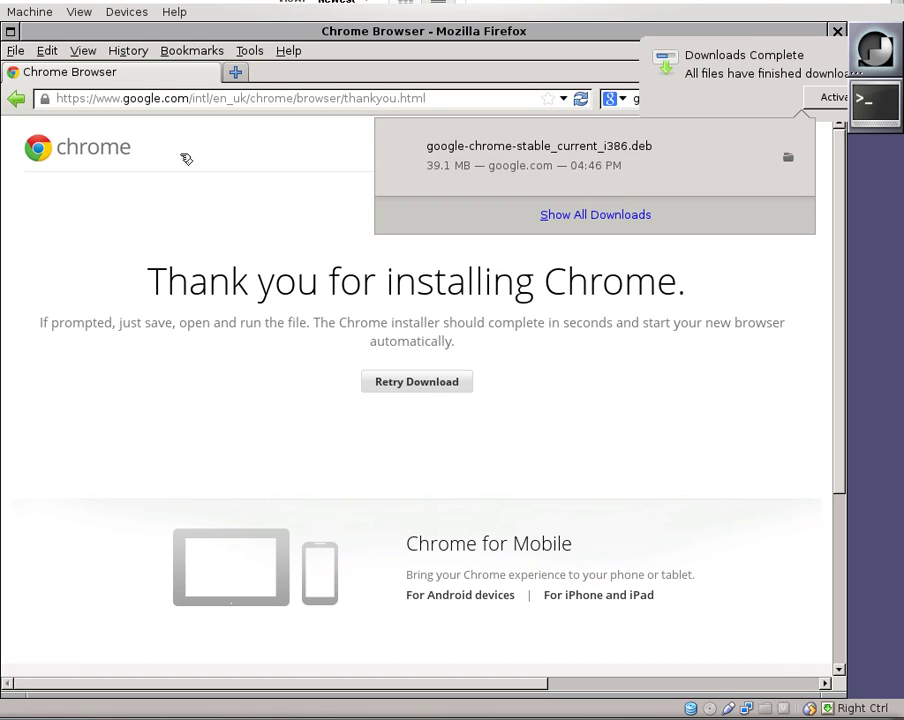
Step: Minimize Firefox, restore the terminal and list the files in the google-chrome directory
left_click(11, 31)
left_click(11, 31)
left_click(24, 667)
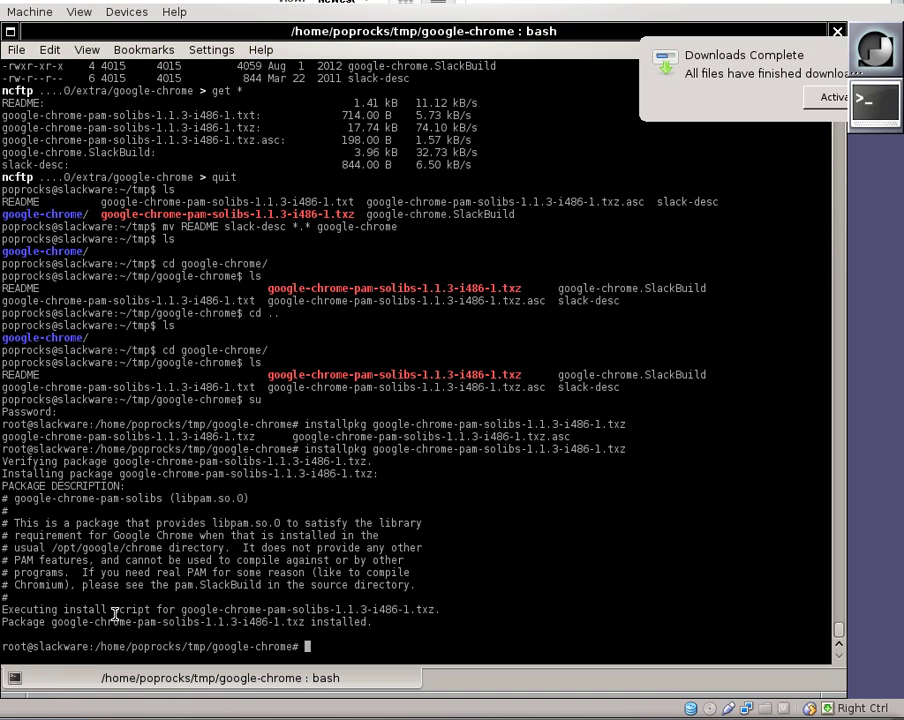
type("ls")
key("Return")
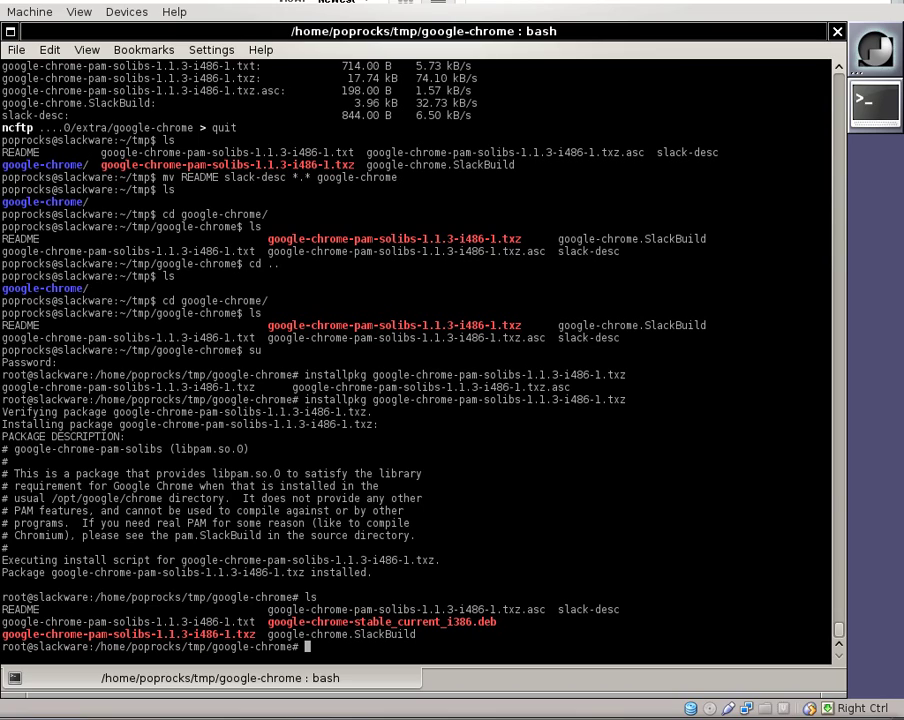
Step: Make google-chrome.SlackBuild executable with chmod +x and list the directory again
type("chmod +x")
type("g")
key("Tab")
type(".")
key("Tab")
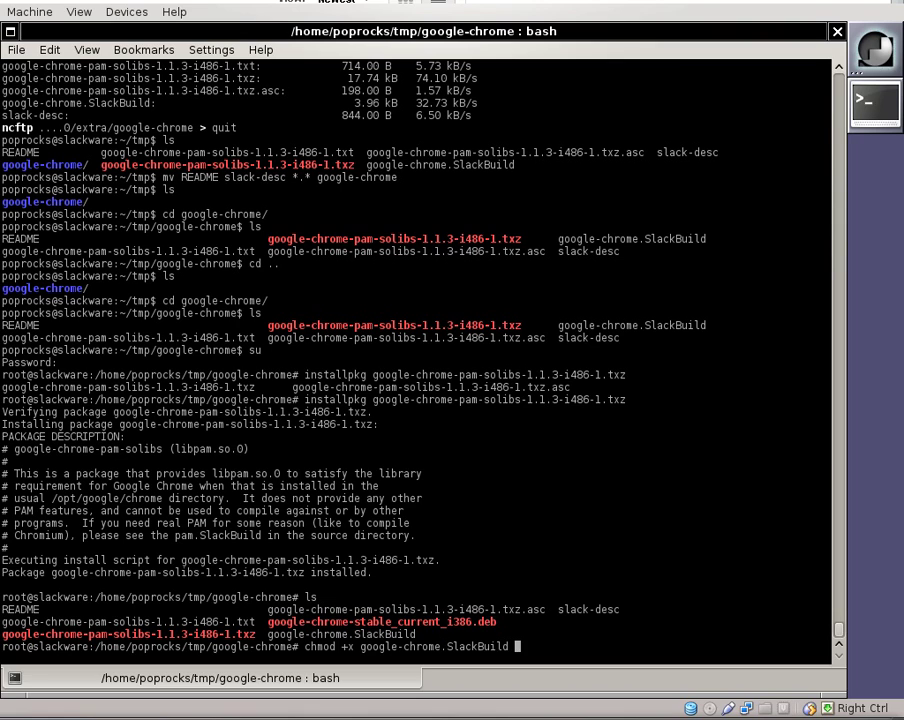
key("Return")
type("ls")
key("Return")
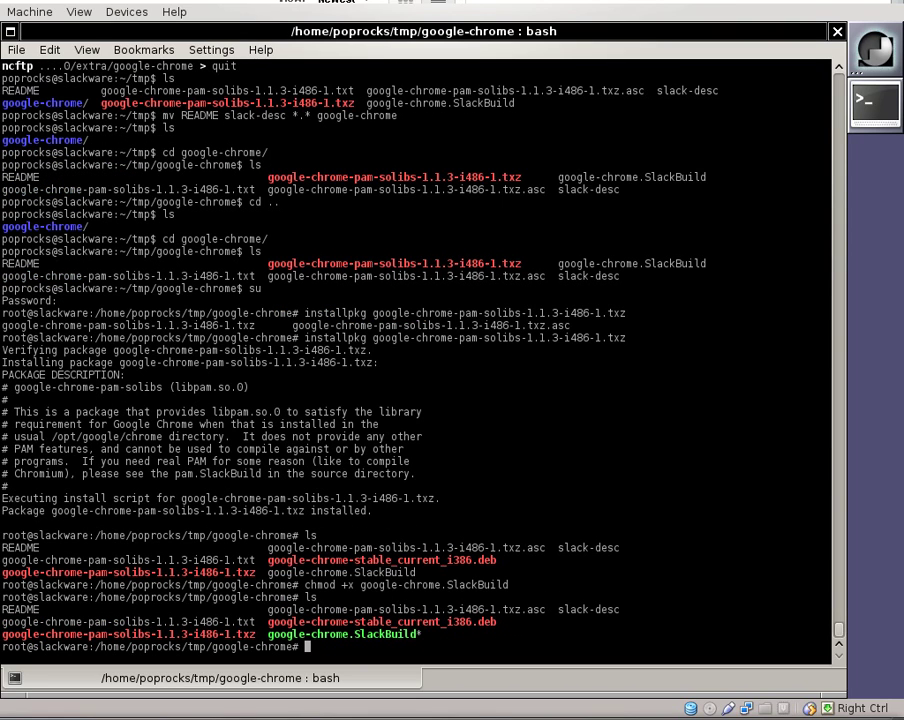
Step: Run the google-chrome.SlackBuild script to build the Slackware package
type("./goo")
key("Tab")
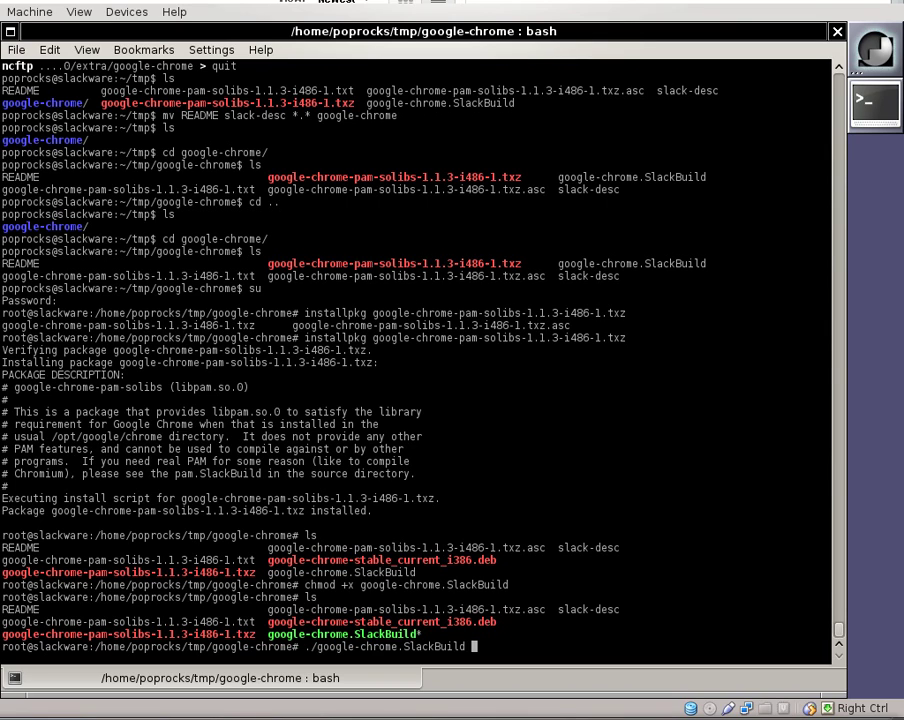
key("Return")
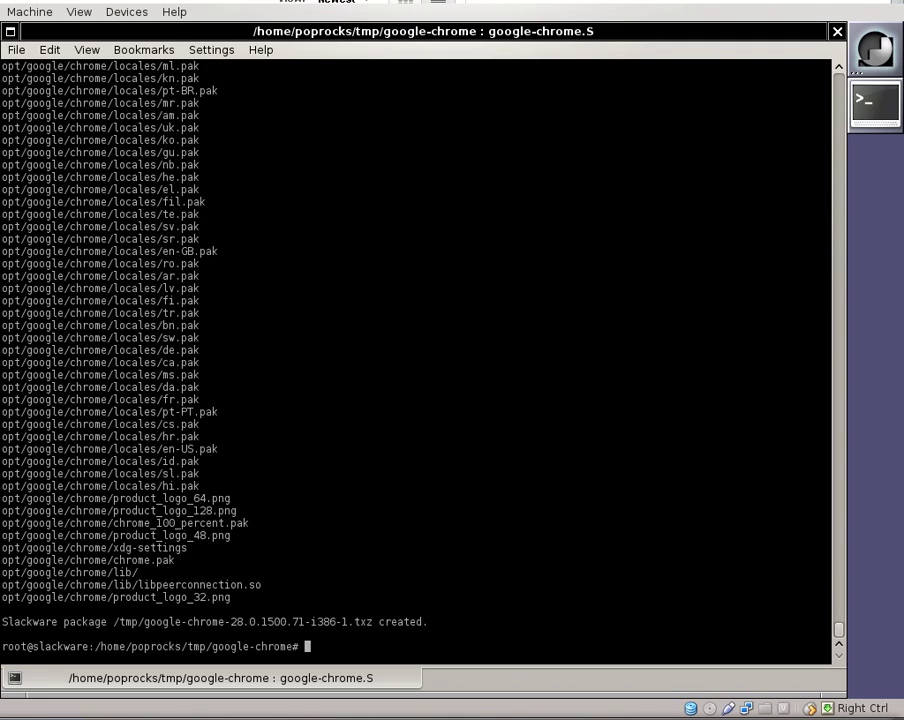
left_click_drag(469, 22, 362, 35)
left_click_drag(702, 32, 671, 51)
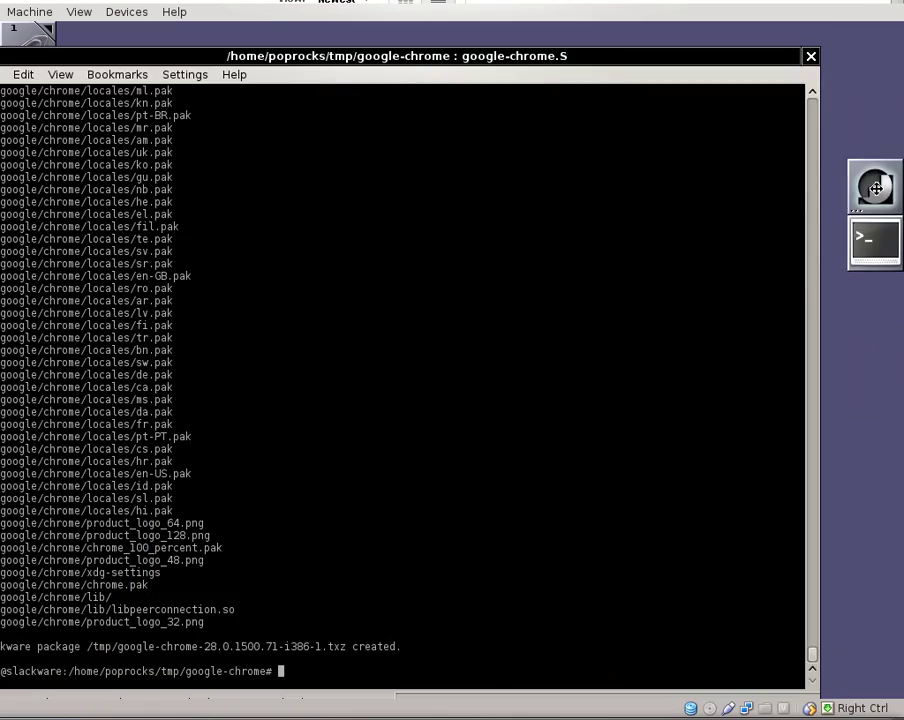
double_click(764, 60)
double_click(472, 84)
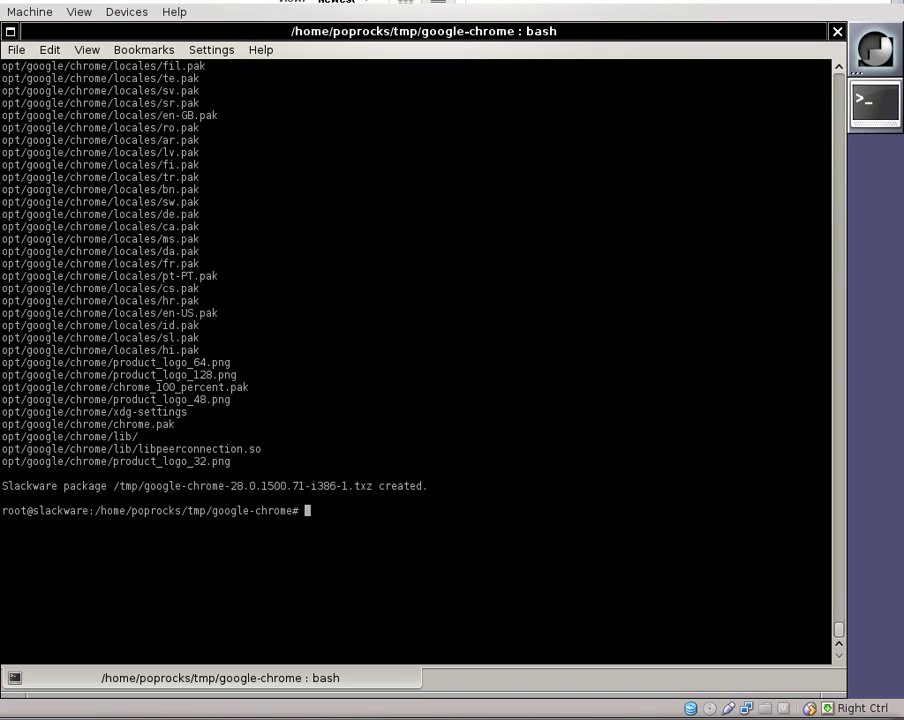
Step: Install the built package /tmp/google-chrome-28.0.1500.71-i386-1.txz with installpkg
type("installpkg /var/")
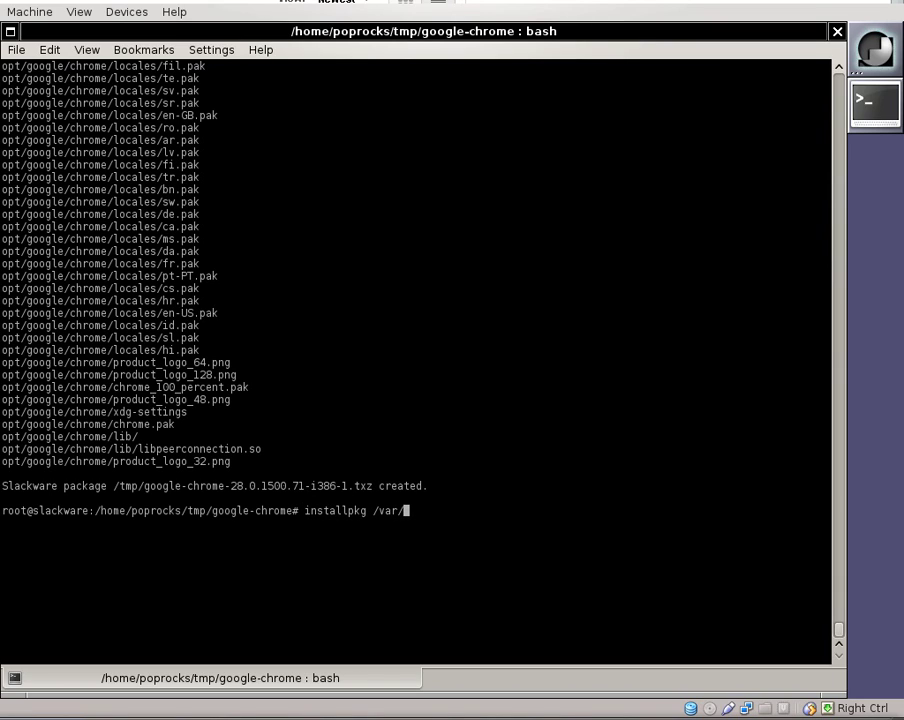
key("BackSpace")
key("BackSpace")
key("BackSpace")
type("tmp/goo")
key("Tab")
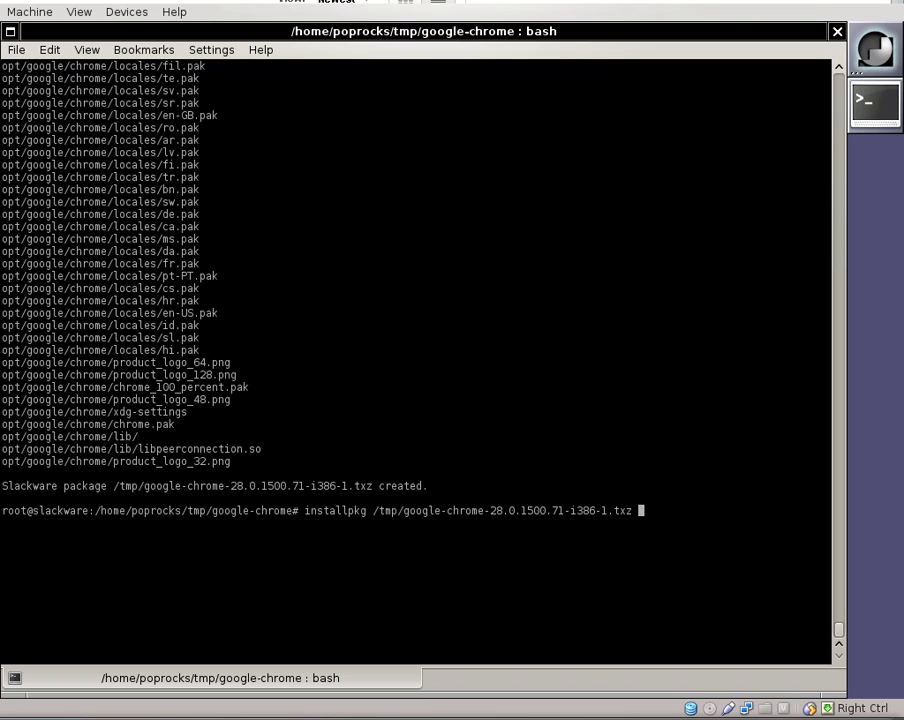
key("Return")
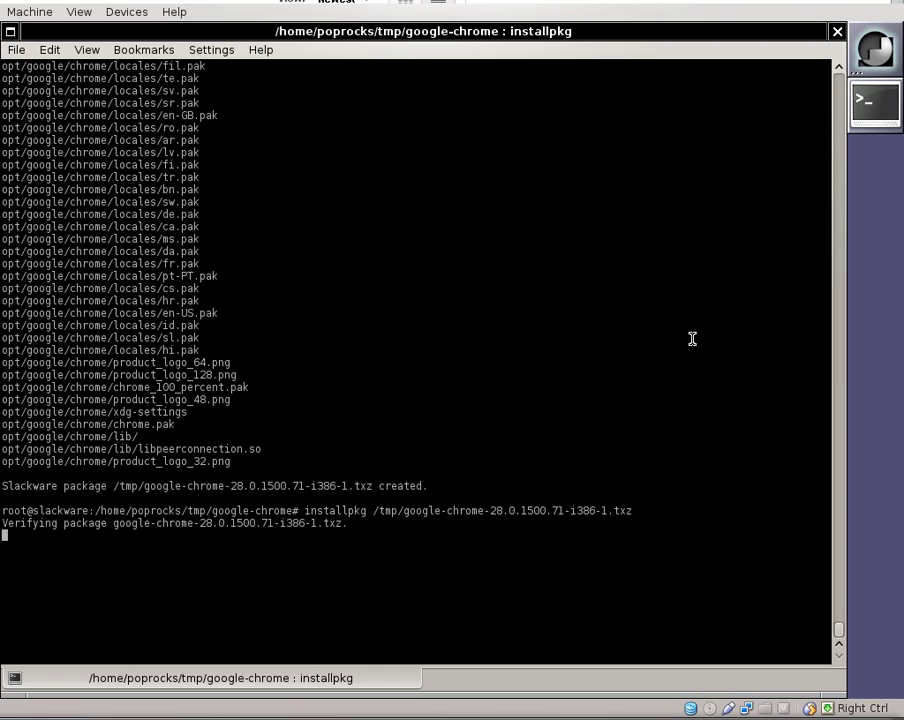
Step: Minimize the terminal, add the Firefox icon to the dock below the terminal icon, and restore the Firefox and terminal windows
left_click(11, 33)
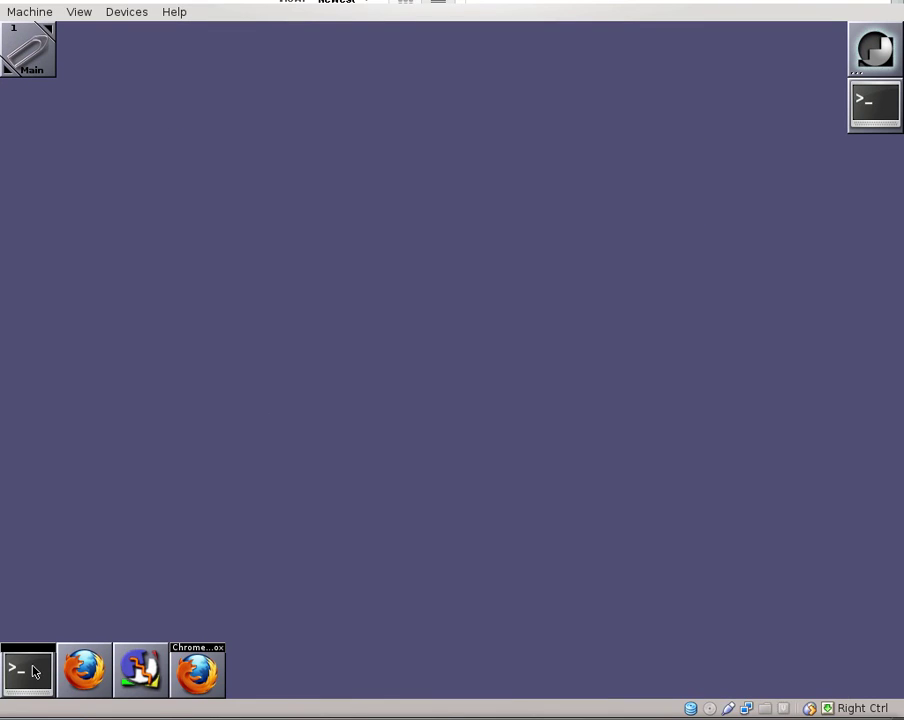
left_click_drag(85, 670, 880, 165)
double_click(212, 668)
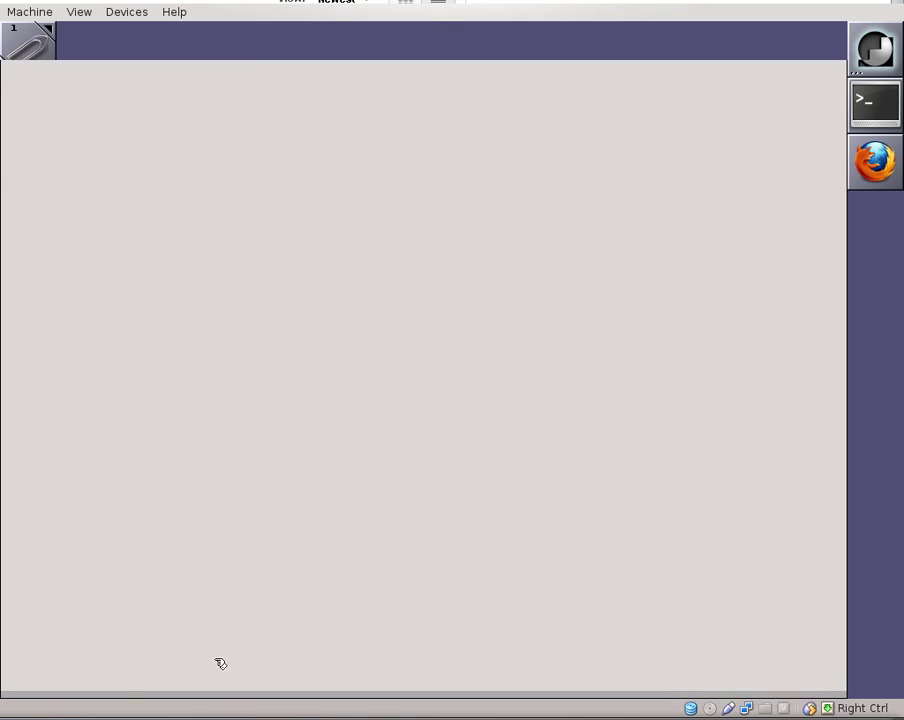
left_click(878, 100)
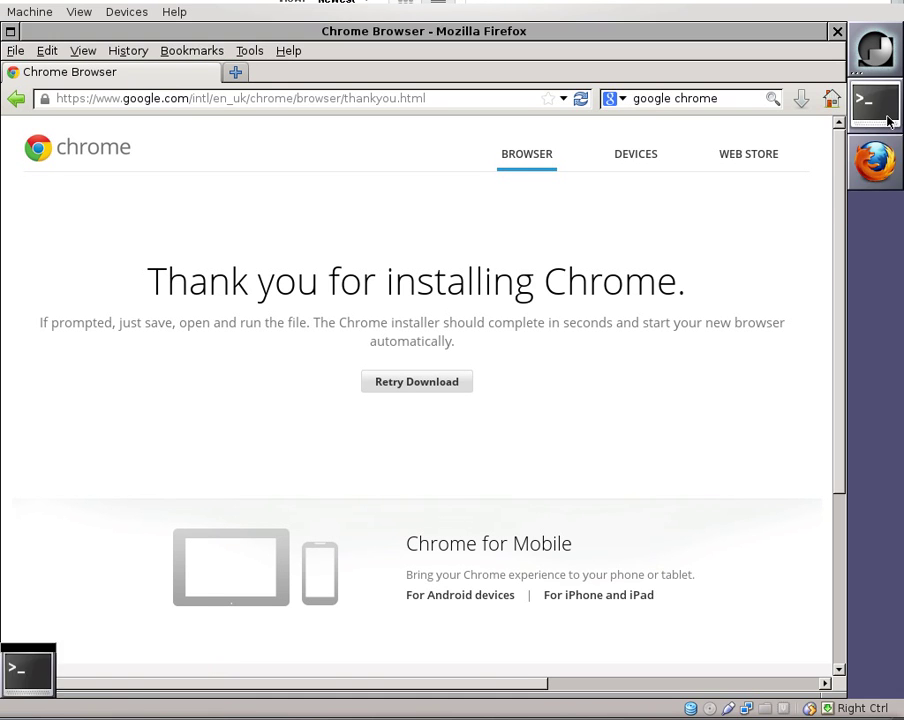
double_click(28, 668)
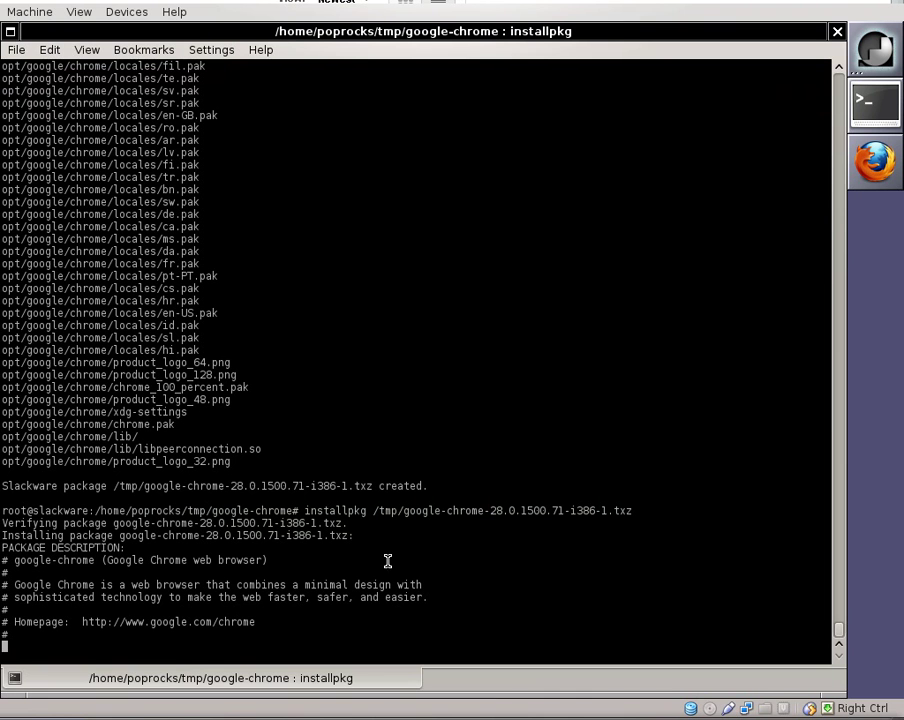
Step: Start a second terminal session and view /etc/hosts in vi, placing the cursor on the slackware.localdomain entry
key("ctrl+shift+n")
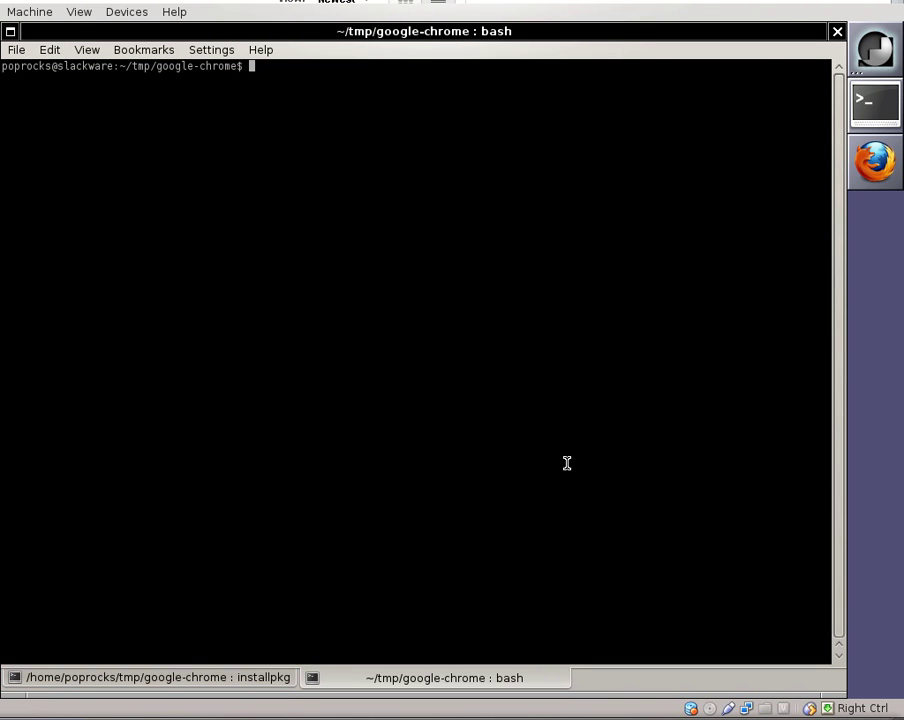
type("vi /etc/host")
key("Return")
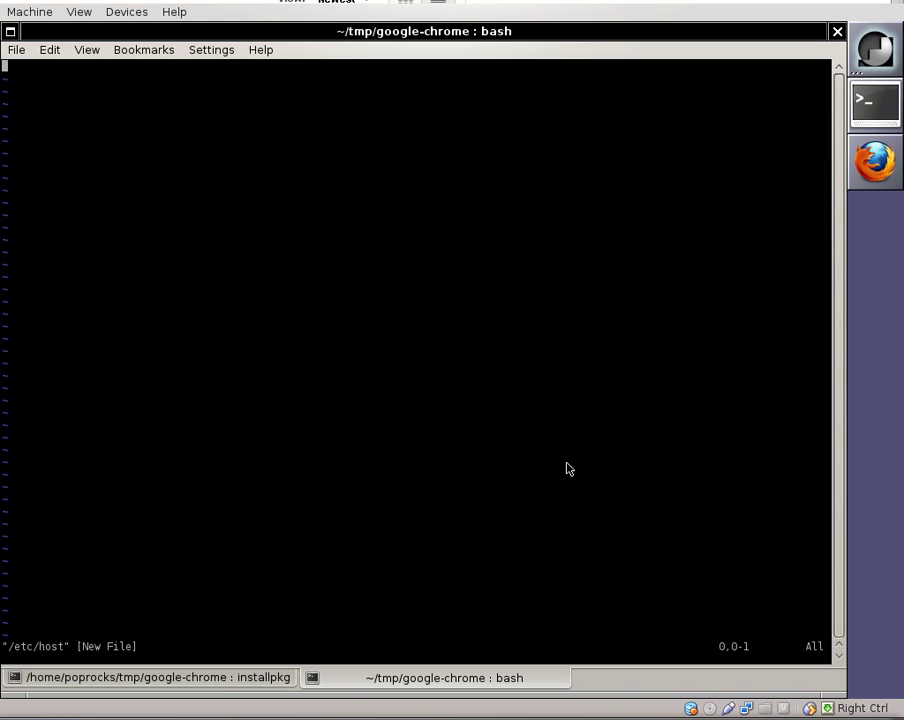
type(":q")
key("Return")
key("Up")
type("s")
key("Return")
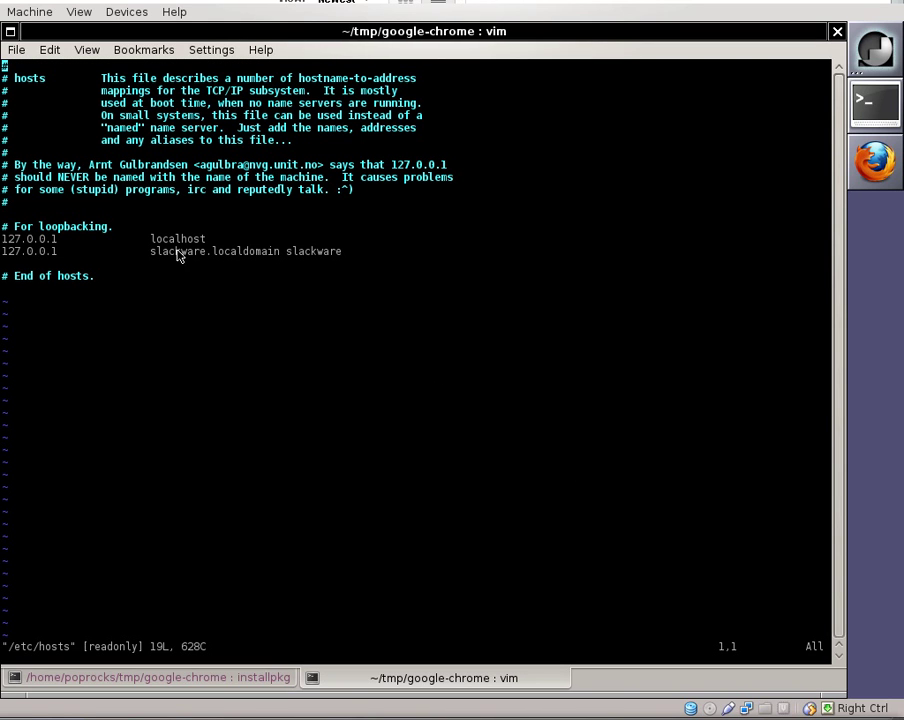
left_click_drag(180, 256, 212, 255)
key("Escape")
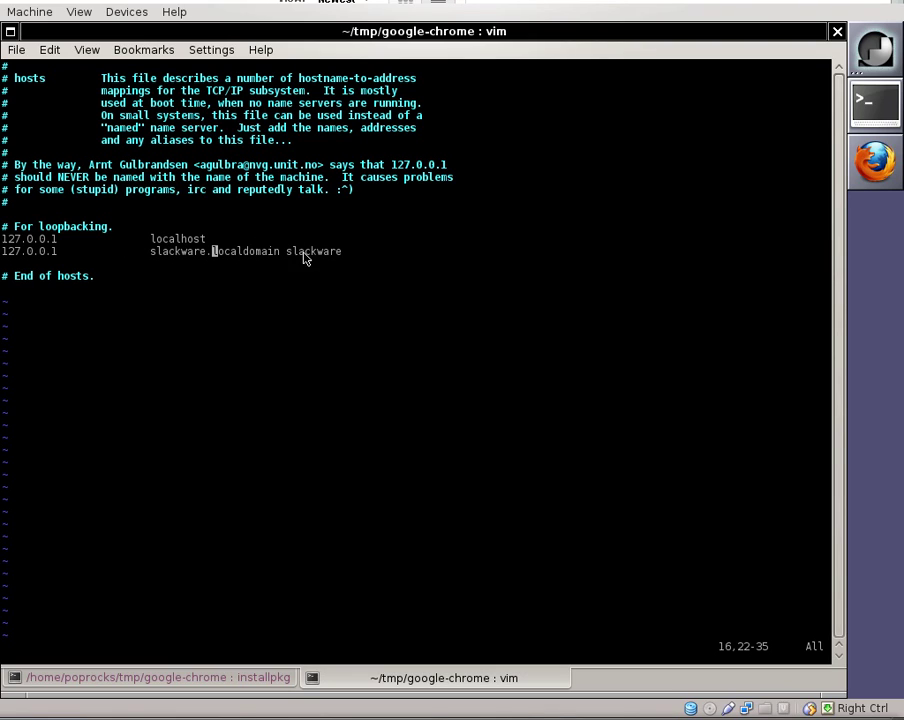
Step: Minimize the terminal and load localhost:631 in Firefox to view the CUPS home page
left_click(10, 31)
double_click(249, 98)
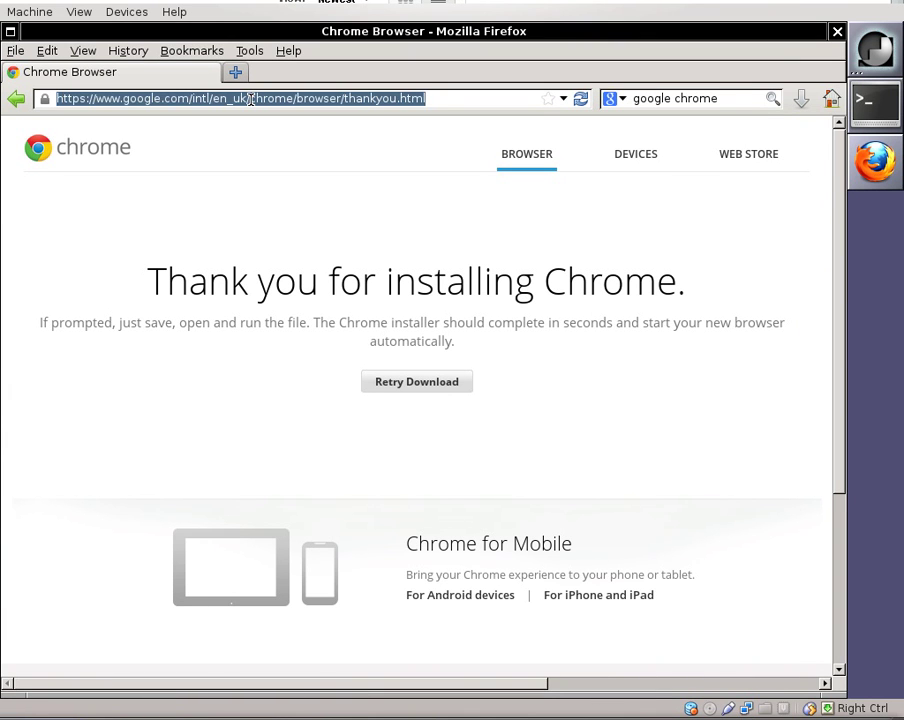
type("localhost:631")
key("Return")
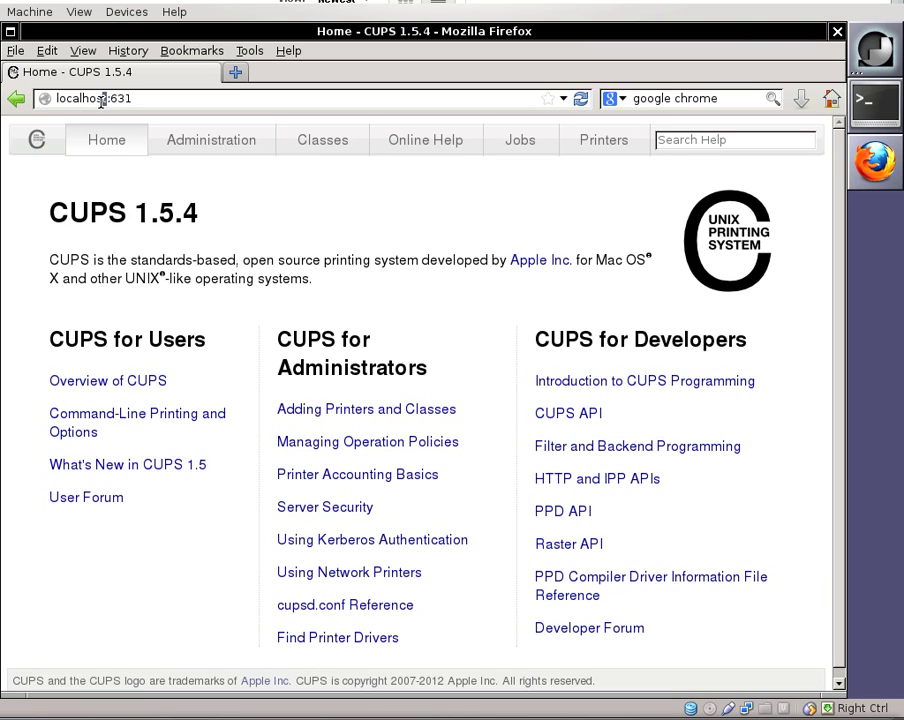
Step: Replace localhost with slackware in the address and load slackware:631
double_click(72, 98)
type("slackware")
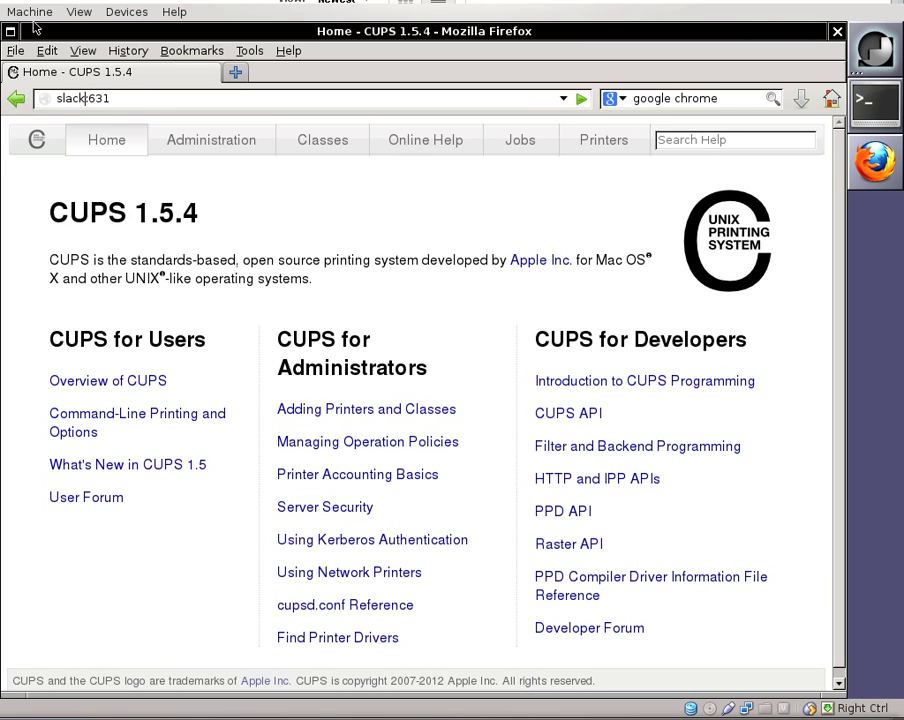
key("Return")
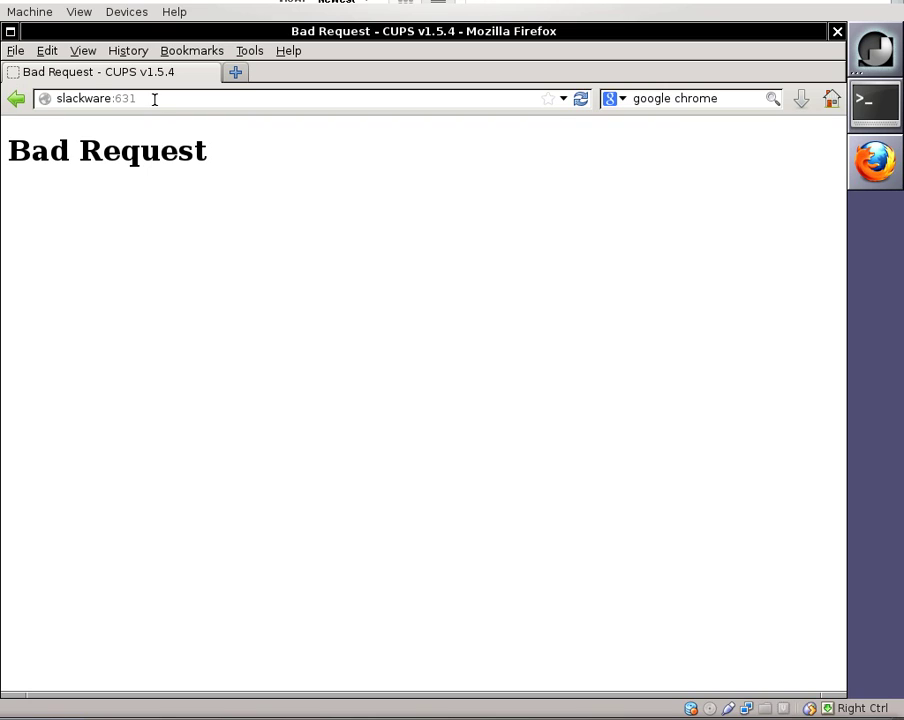
Step: Clear the current address and load googlecom from the address bar instead
key("BackSpace")
key("BackSpace")
key("BackSpace")
key("BackSpace")
key("BackSpace")
key("BackSpace")
key("BackSpace")
key("BackSpace")
key("BackSpace")
key("BackSpace")
key("BackSpace")
type("ackwa")
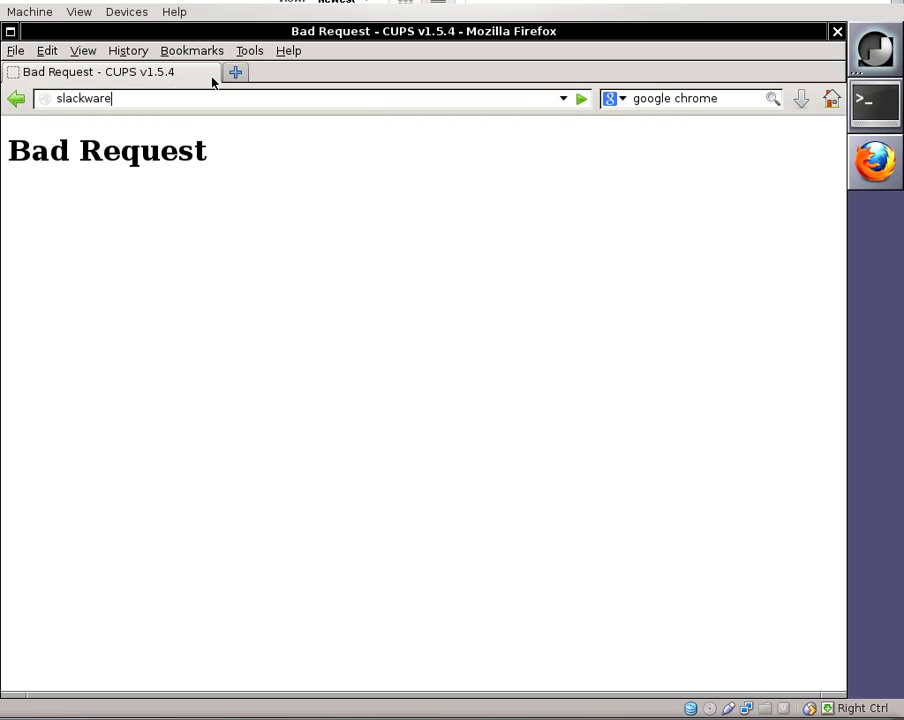
key("BackSpace")
key("BackSpace")
key("BackSpace")
key("BackSpace")
key("BackSpace")
type("googlecom")
key("Return")
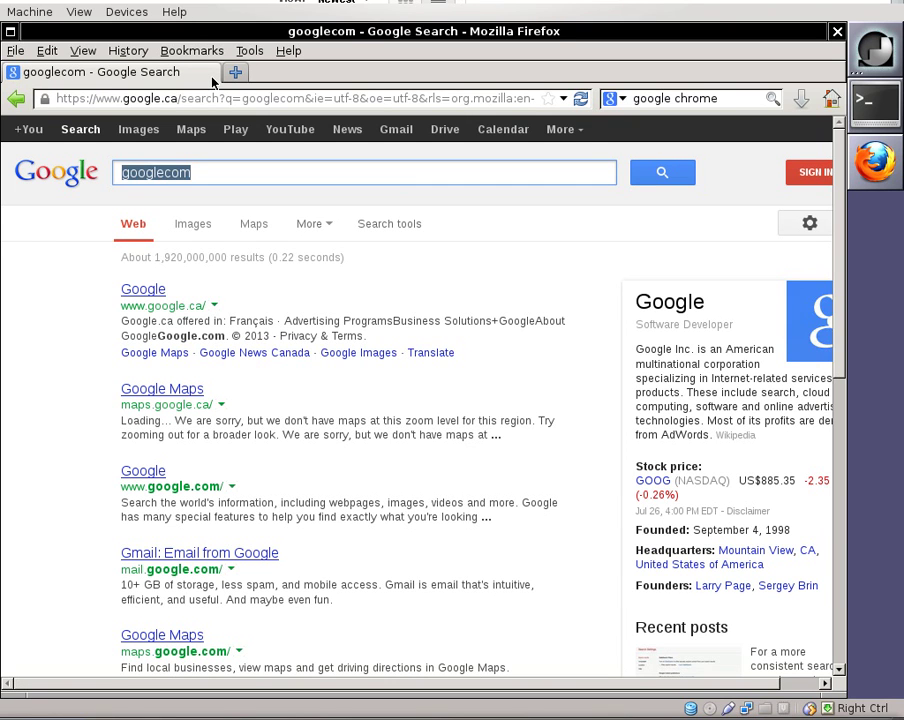
Step: Load the CUPS server once more through the host name address slackware:631
key("ctrl+l")
type("slackware:6")
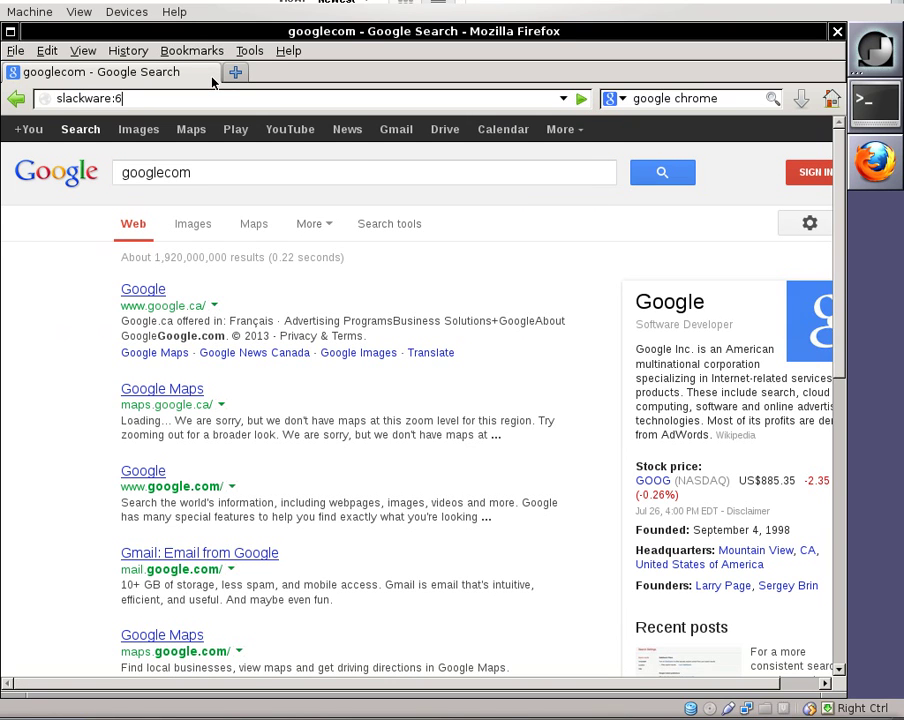
type("31")
key("Return")
Step: Return to the CUPS home page by loading localhost:631 again
key("ctrl+l")
type("localhost:5")
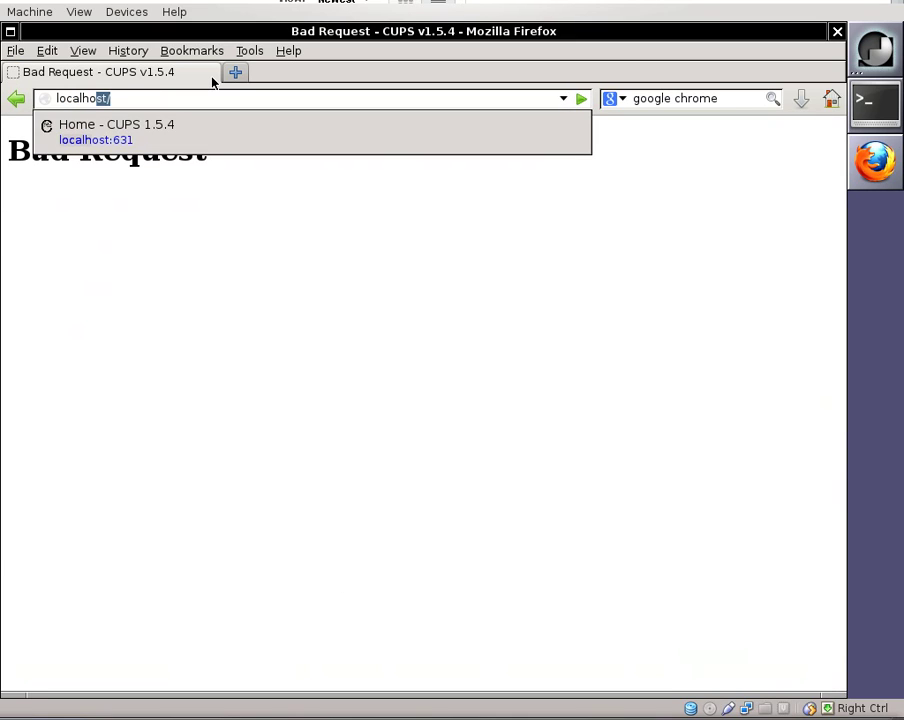
key("BackSpace")
type("64")
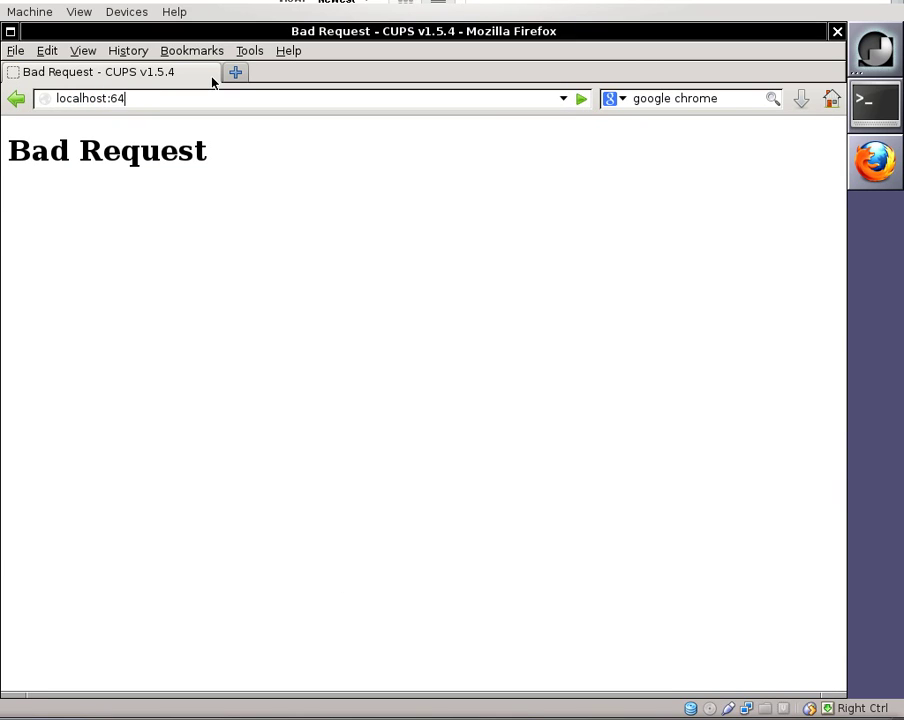
key("BackSpace")
type("31")
key("Return")
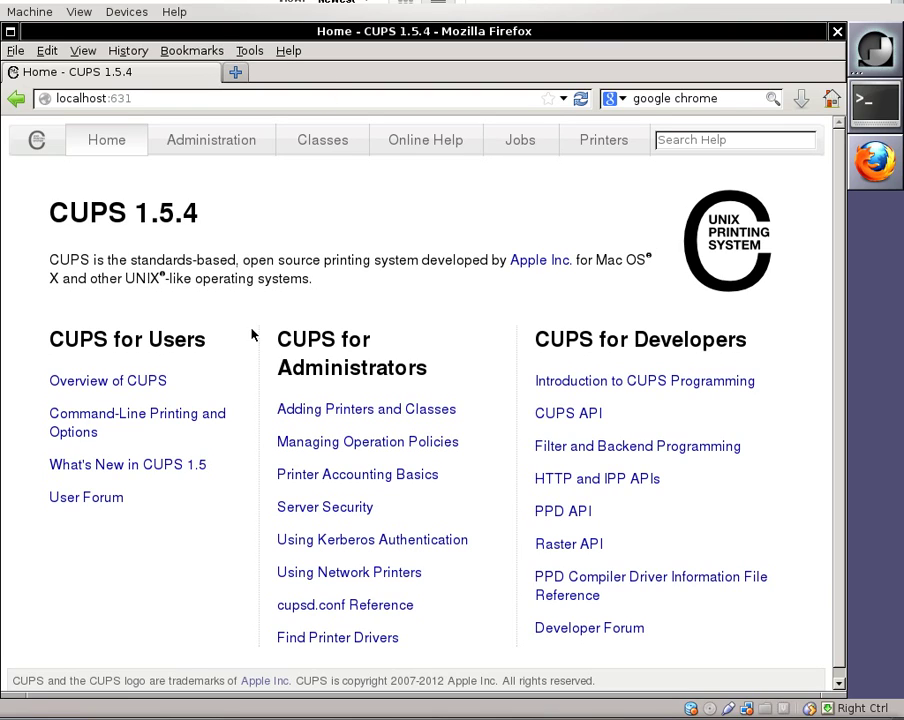
Step: Load CUPS through the loopback address 127.0.0.1:631 and open its Administration page
double_click(94, 98)
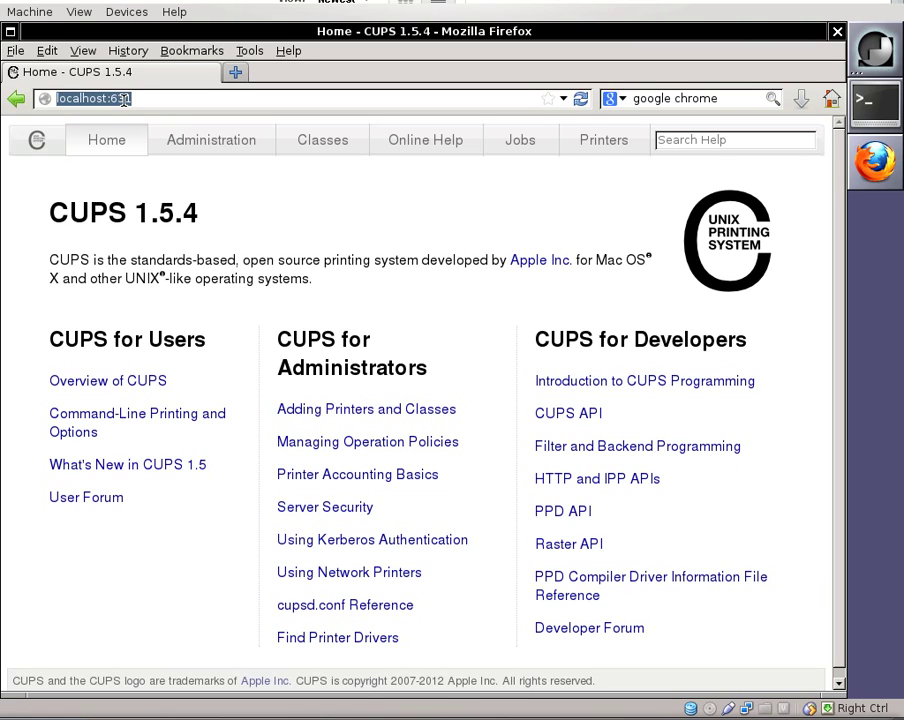
type("127.0.")
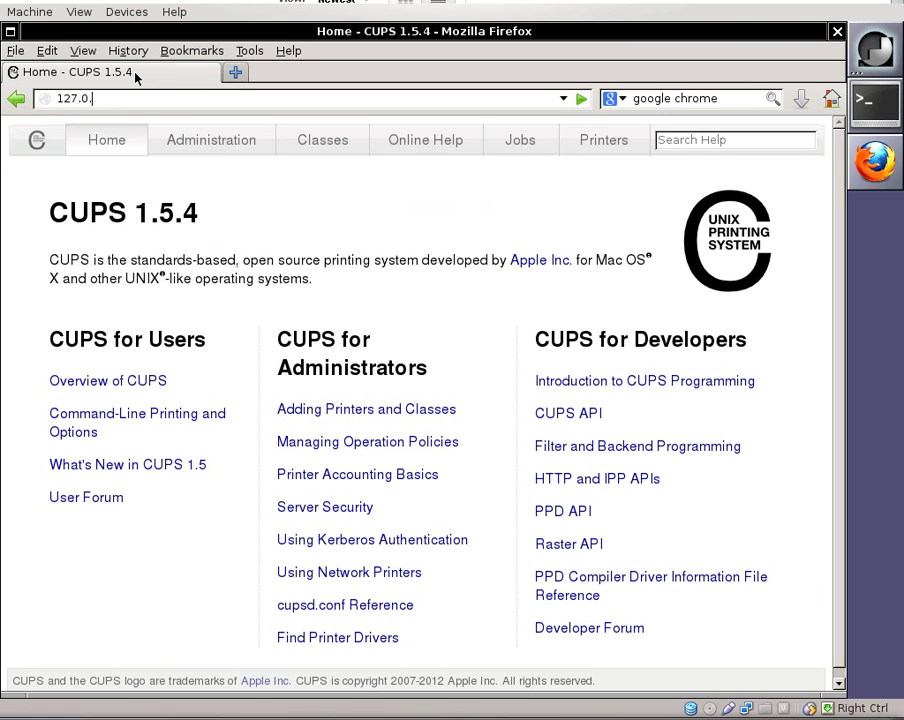
type("0.1:631")
key("Return")
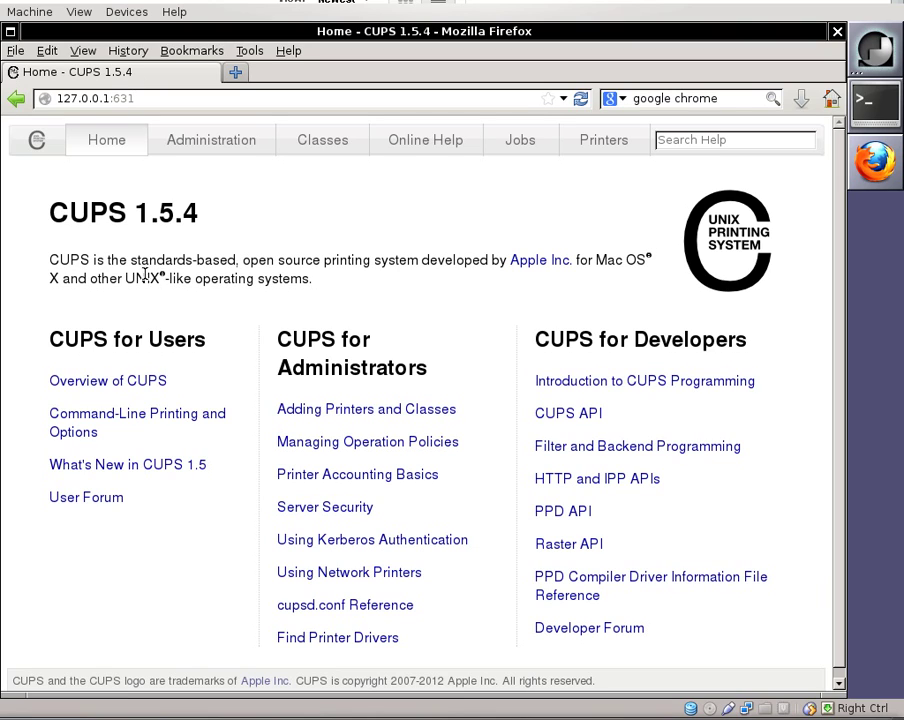
left_click(244, 144)
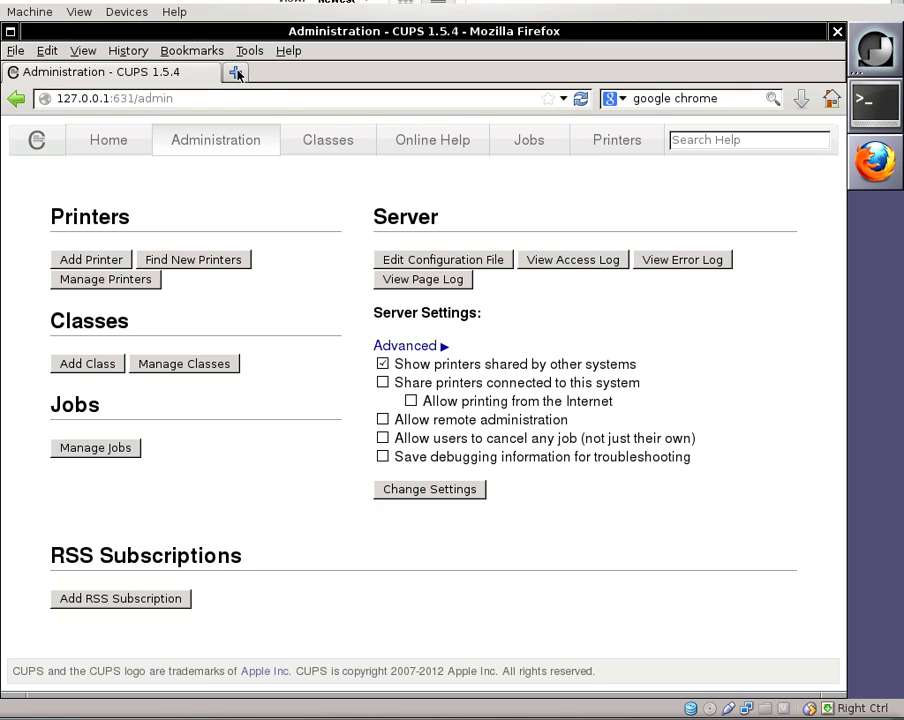
Step: Minimize Firefox, restore the terminal and switch to the installpkg session to check the Chrome package installation
left_click(10, 32)
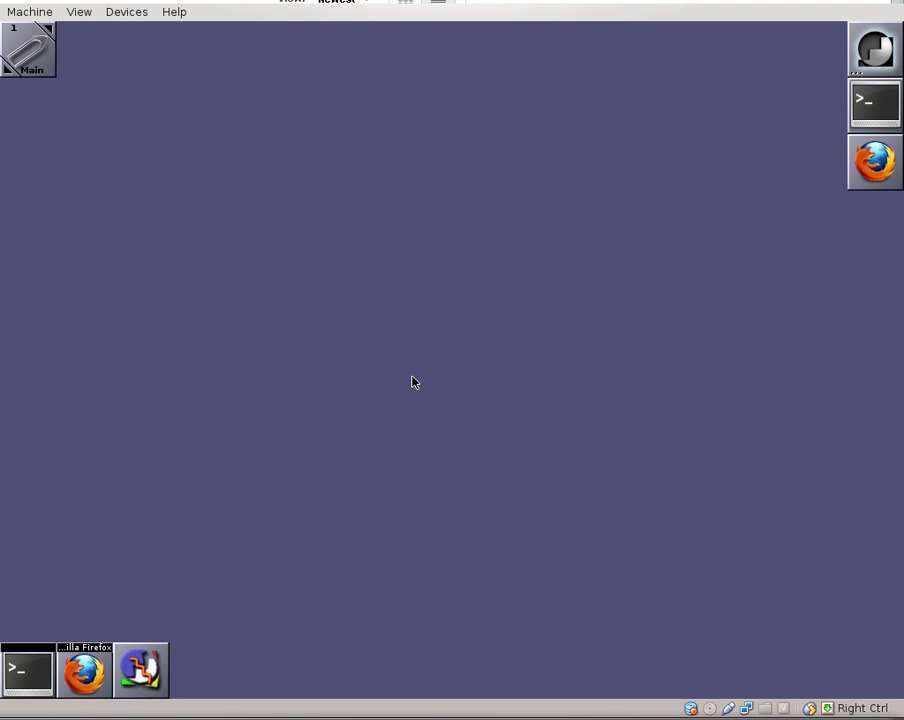
double_click(43, 667)
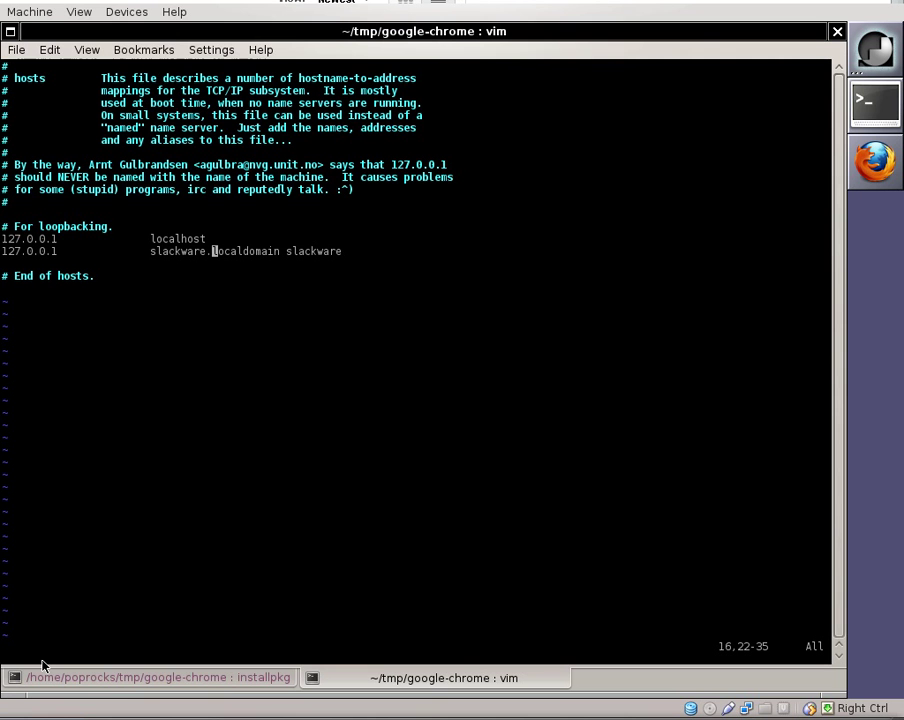
left_click(254, 675)
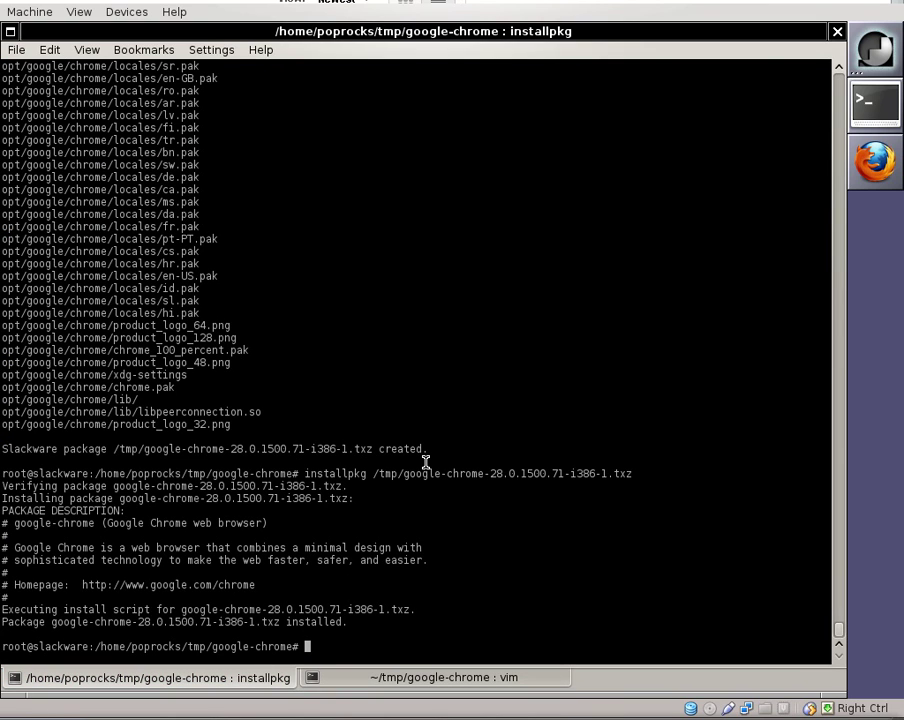
left_click(10, 32)
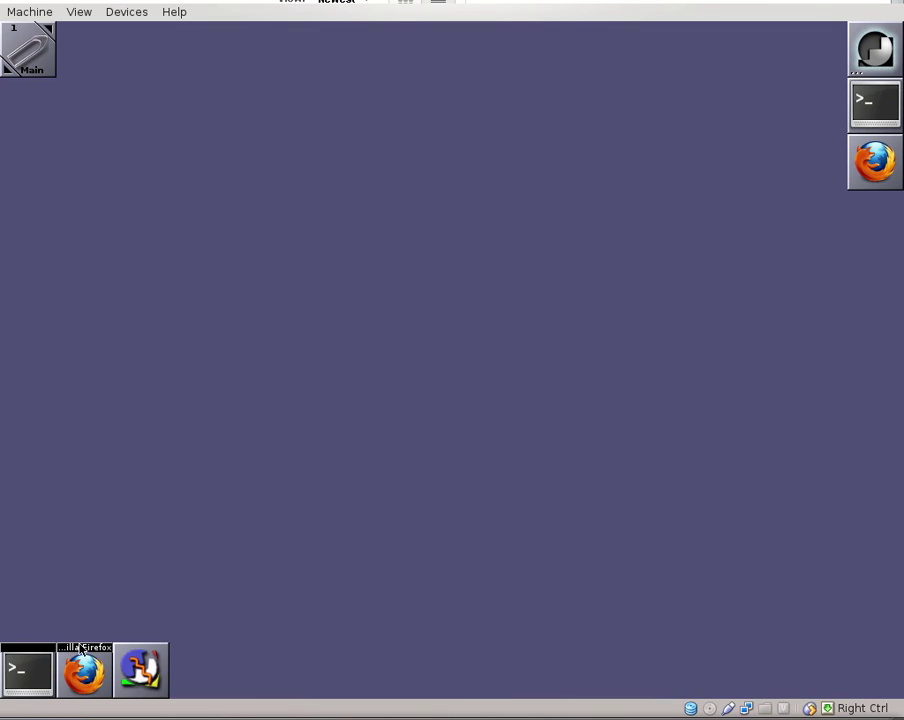
double_click(46, 688)
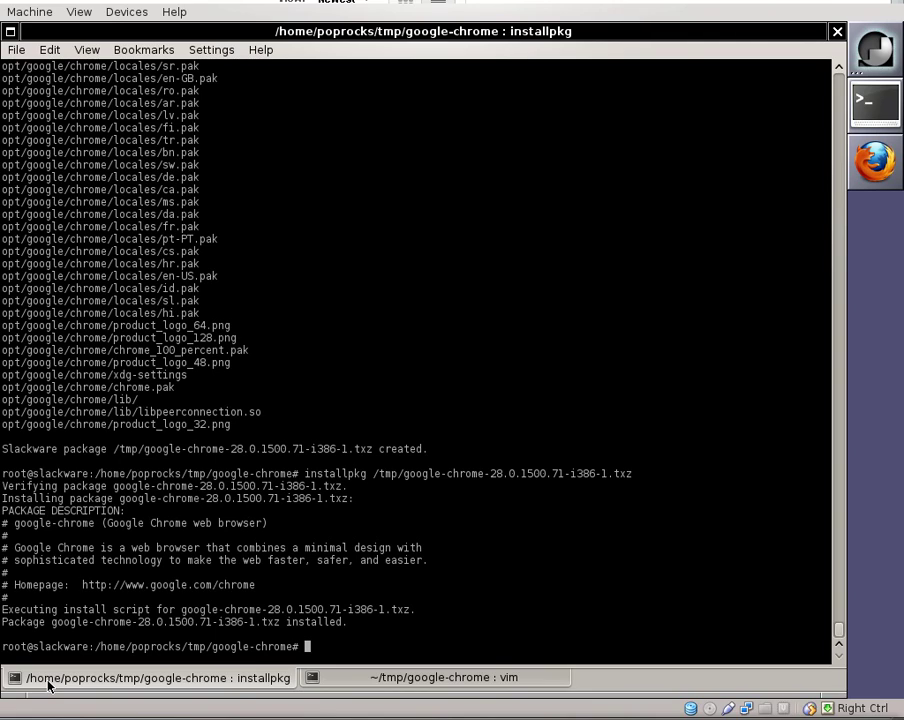
Step: Minimize the terminal, run google-chrome from the desktop's run prompt and start Chrome with the default welcome options
left_click(10, 32)
right_click(123, 137)
left_click(126, 180)
type("google-chrome")
key("Return")
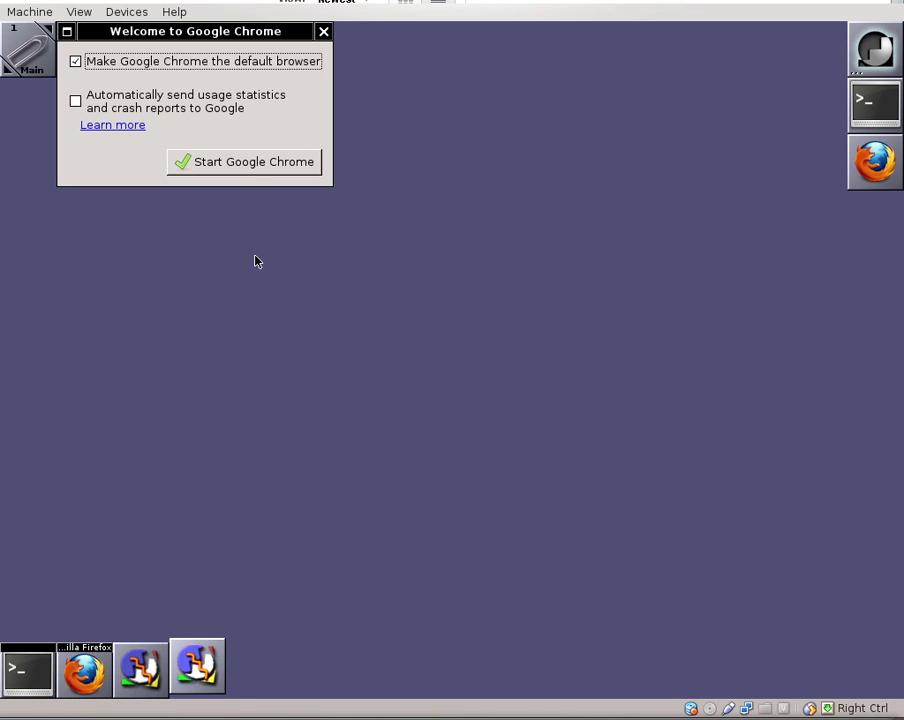
left_click(251, 162)
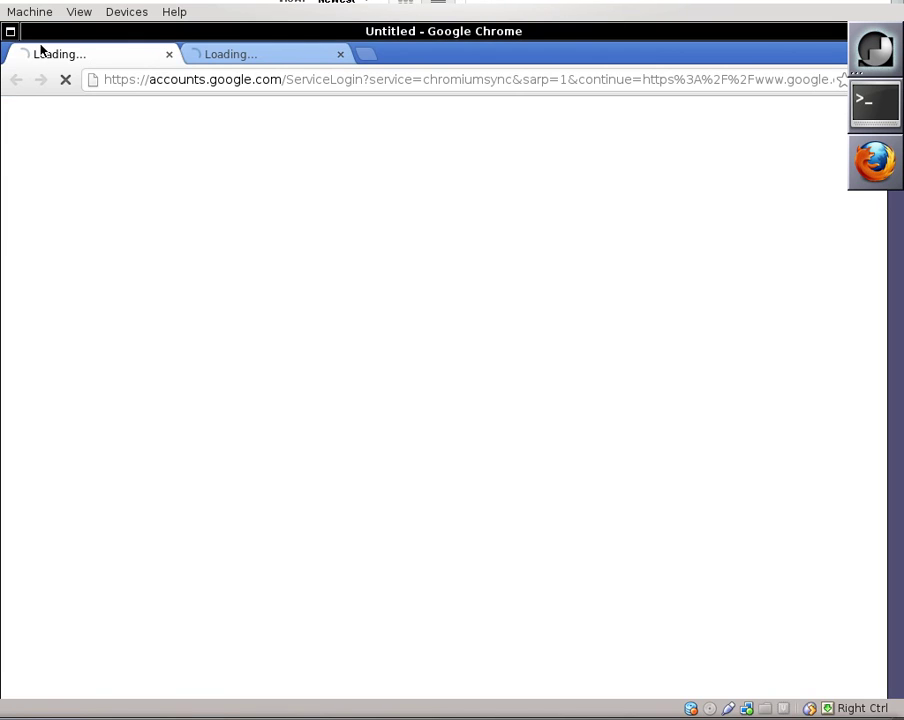
Step: Minimize and restore the Chrome window, shrink it and place it in the middle of the desktop
left_click(10, 31)
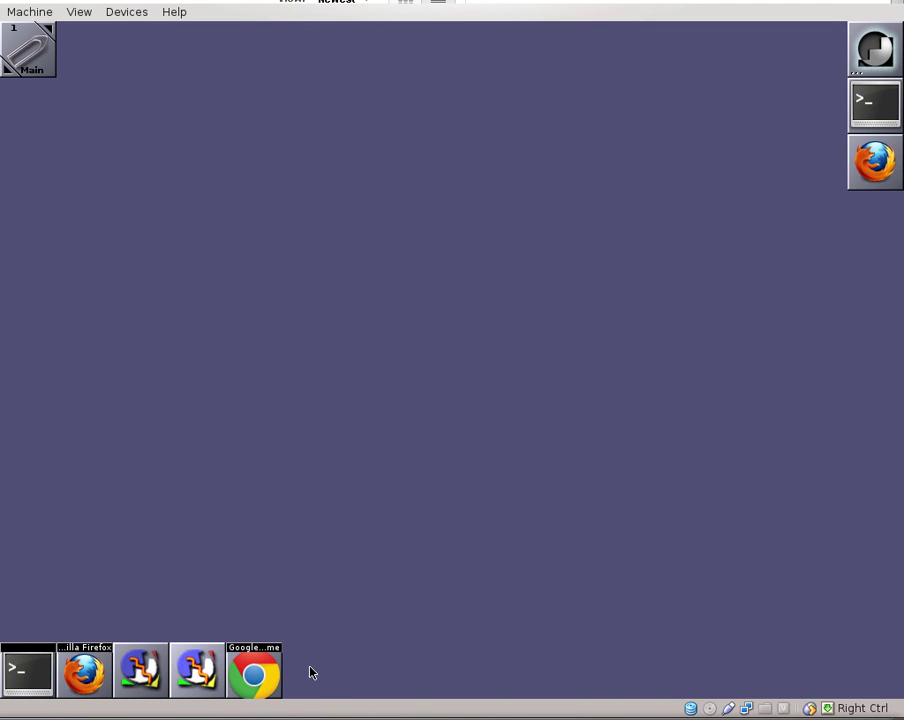
left_click(262, 672)
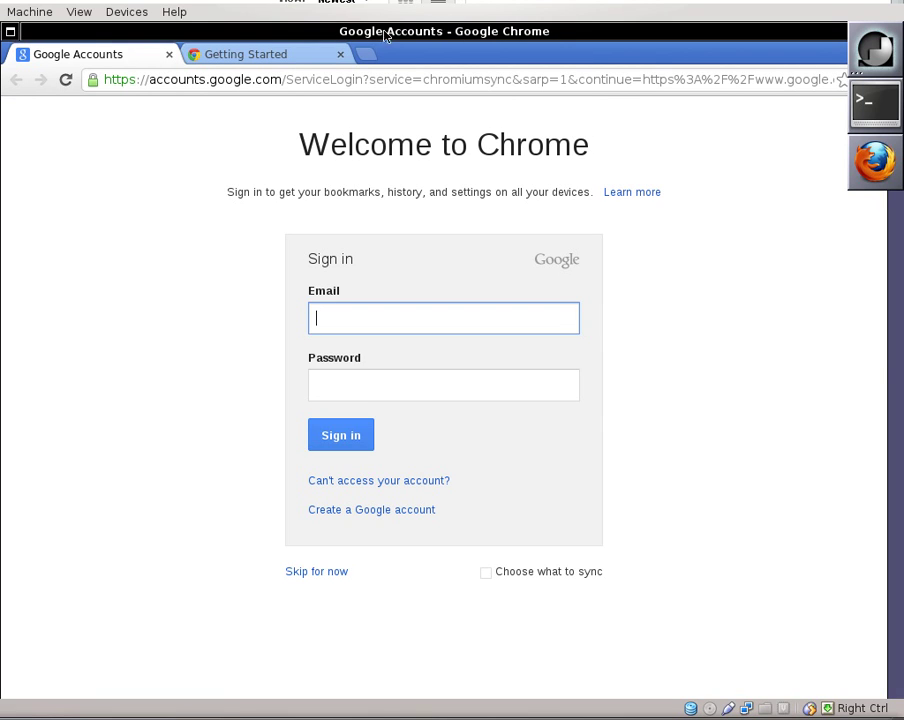
left_click_drag(654, 38, 474, 28)
left_click_drag(695, 697, 578, 394)
left_click_drag(486, 220, 714, 328)
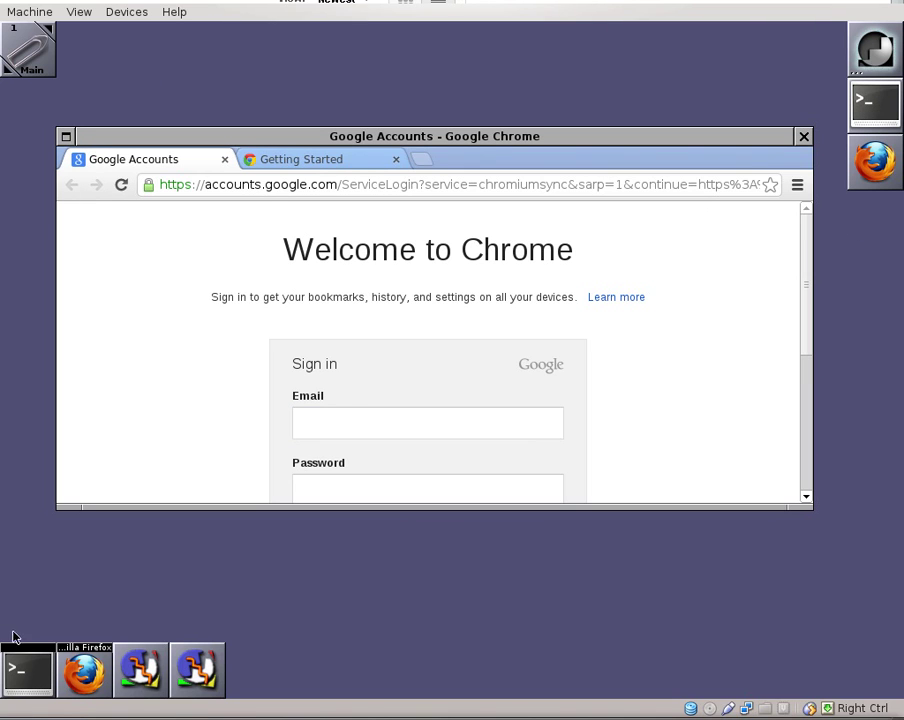
Step: Restore the terminal, shrink its window and bring the Chrome window in front of it
left_click(28, 660)
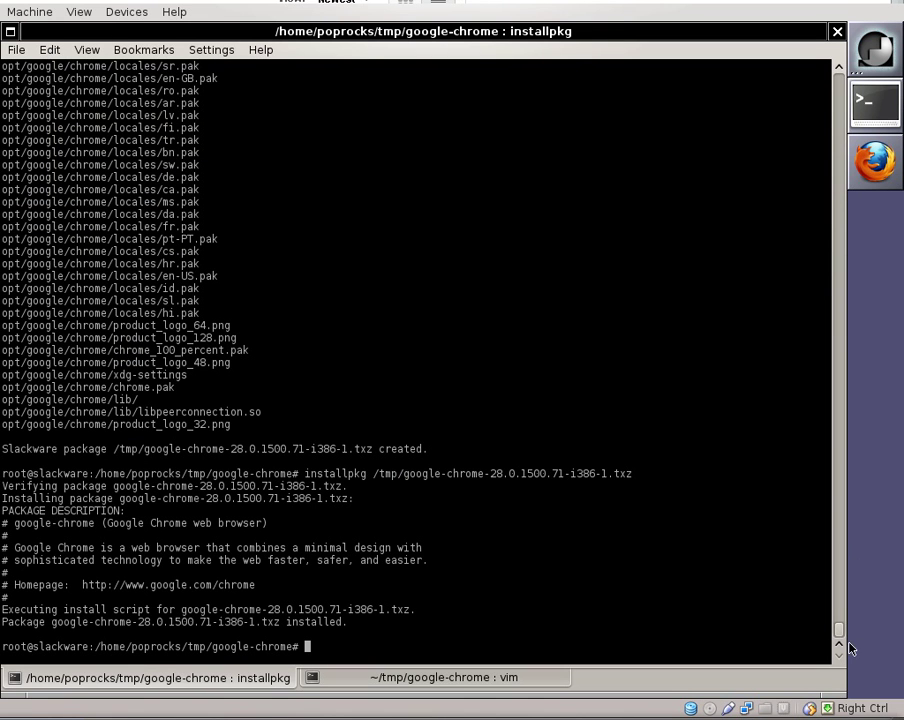
left_click_drag(835, 693, 630, 481)
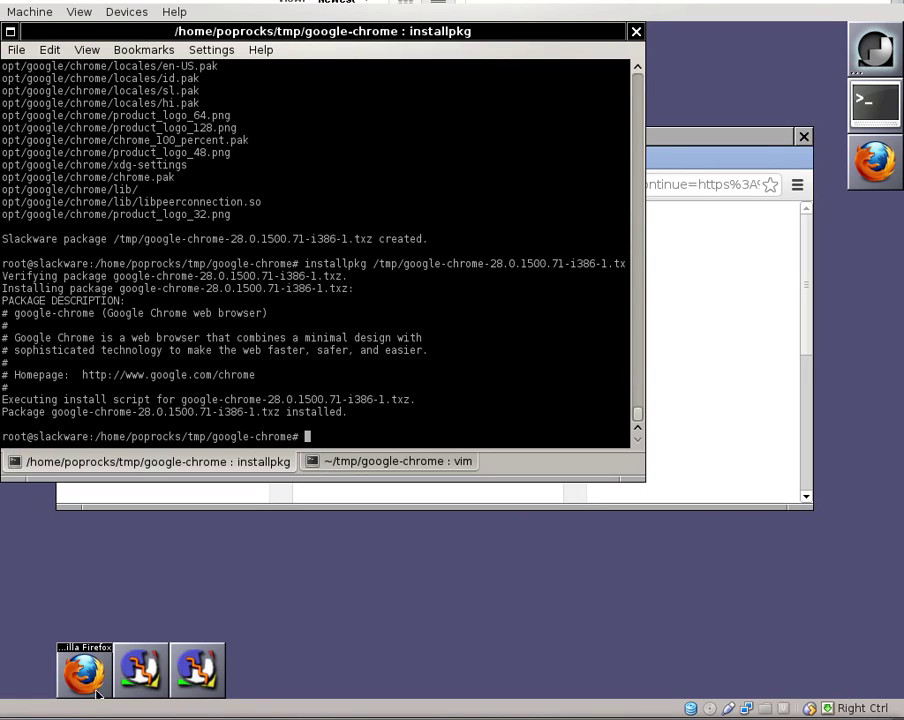
left_click(110, 496)
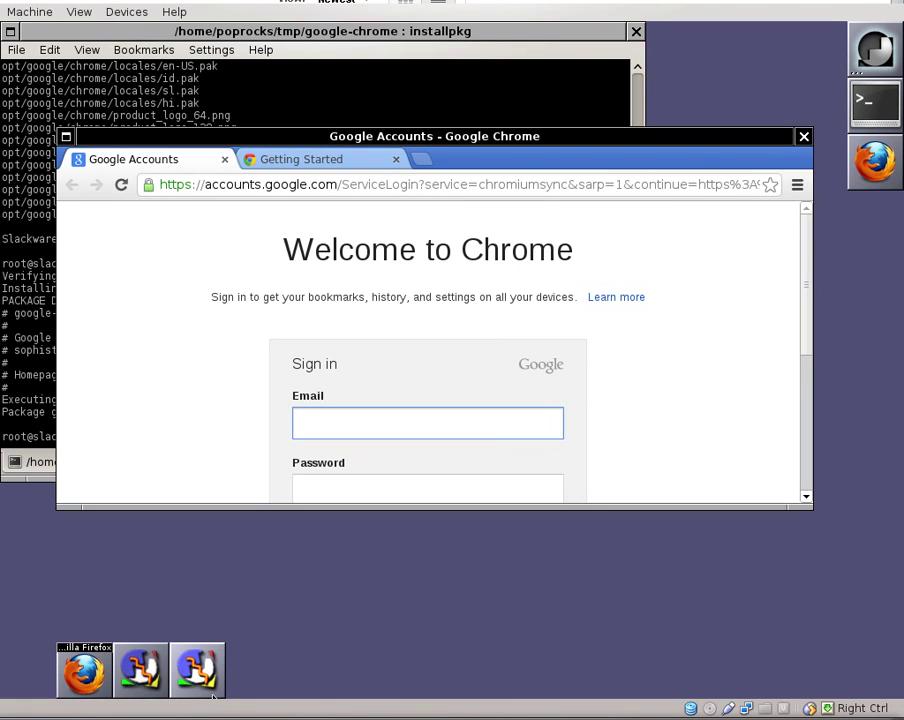
Step: Dock the Chrome icon below Firefox and open the /usr/share/WindowMaker/Icons directory in the icon chooser of its settings
left_click_drag(210, 693, 862, 222)
right_click(873, 212)
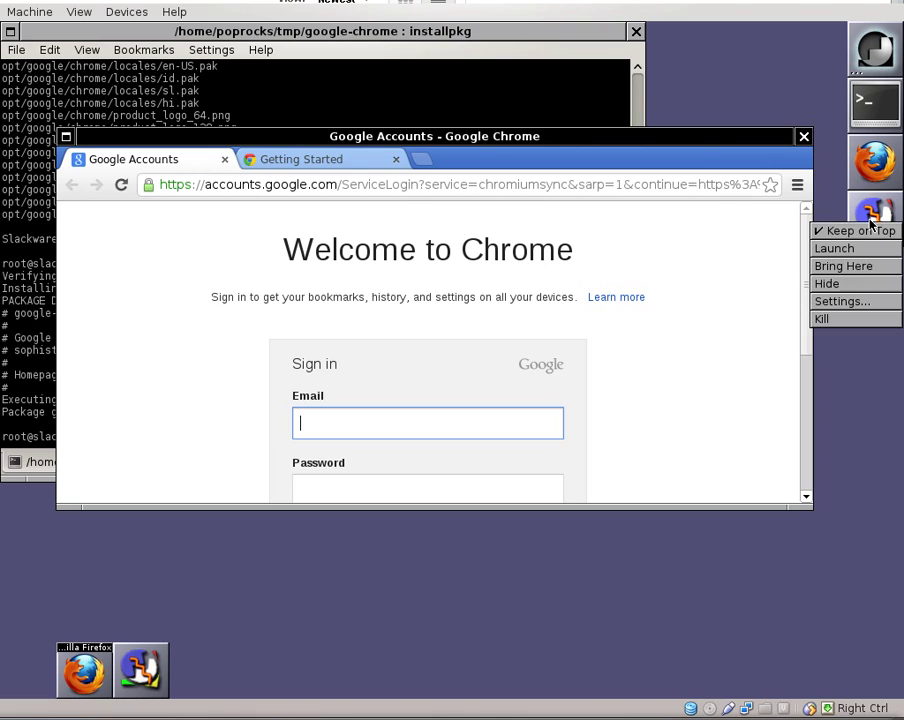
left_click(862, 305)
left_click(660, 532)
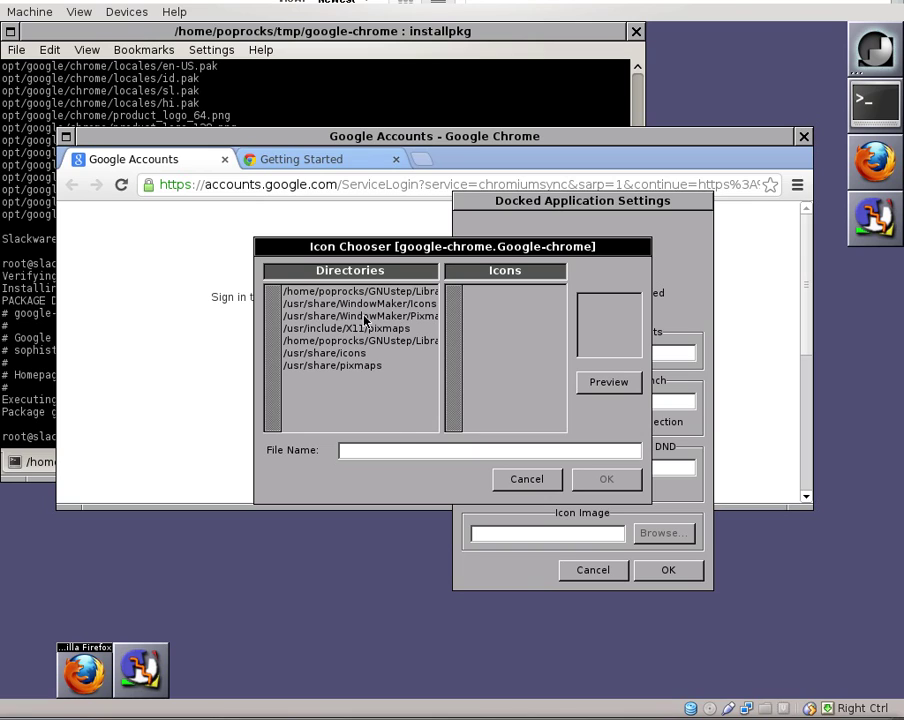
left_click(420, 316)
left_click(430, 303)
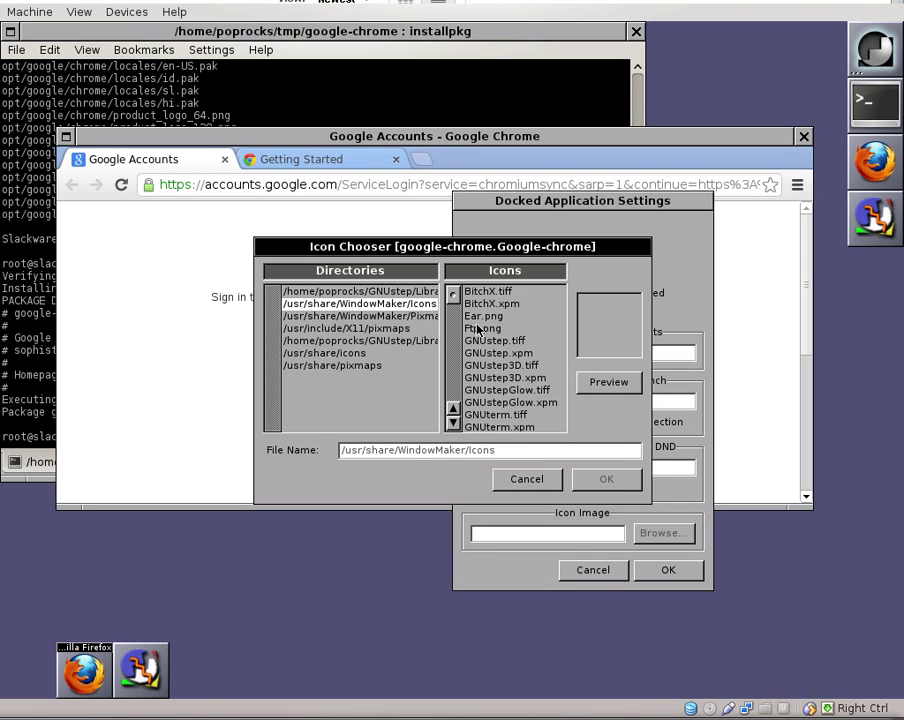
Step: Look through the available icons for the docked Chrome application, previewing GNUstep3D.tiff, notepad.xpm and TerminalLinux.tiff
left_click(480, 363)
scroll(485, 366, "down", 5)
scroll(485, 366, "down", 5)
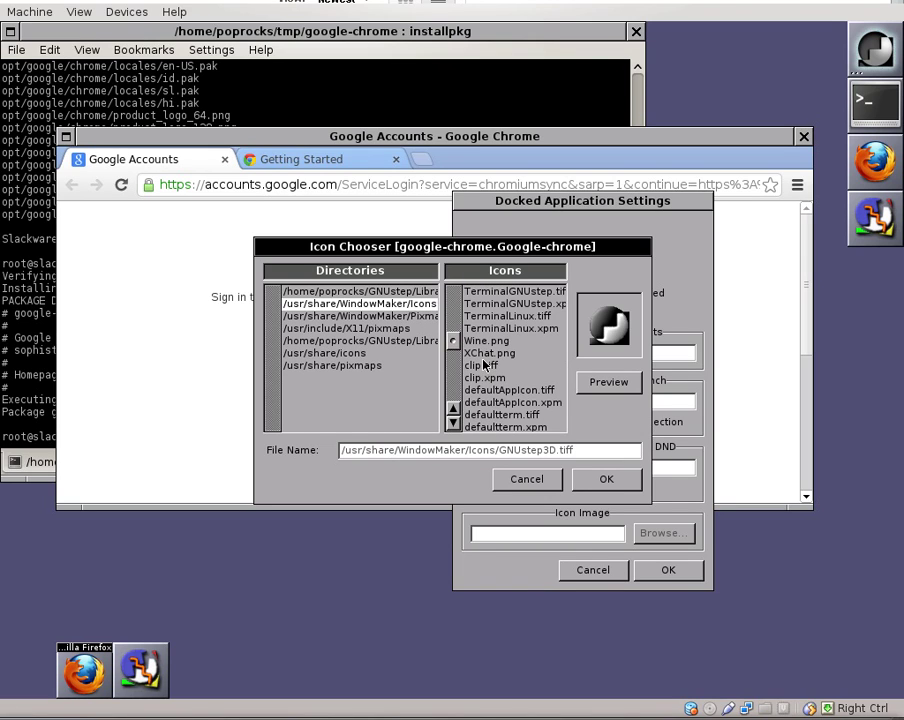
scroll(510, 356, "down", 4)
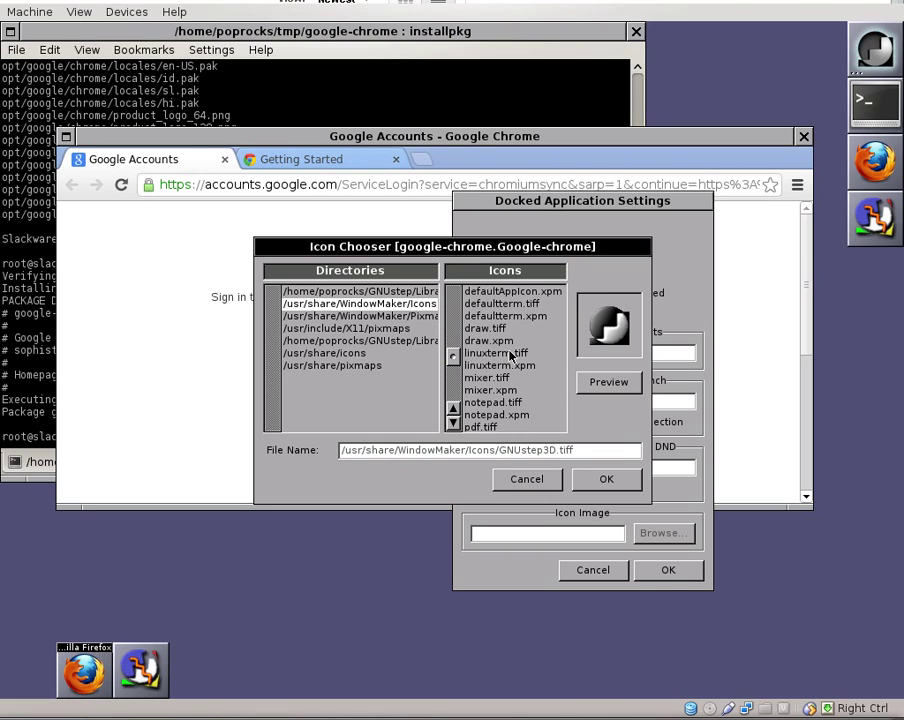
scroll(508, 372, "down", 6)
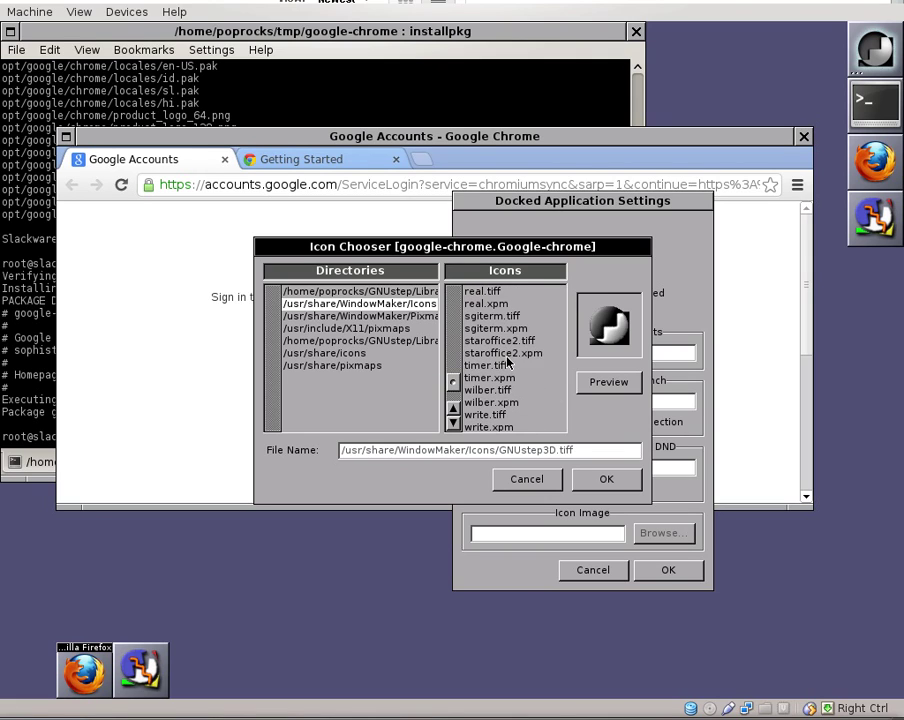
scroll(504, 380, "up", 5)
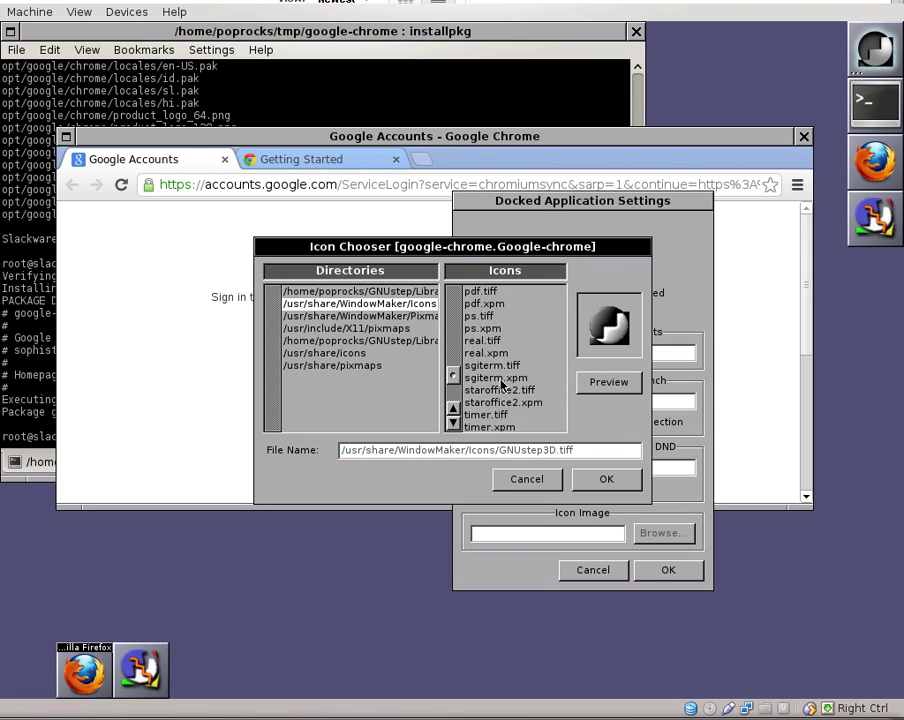
scroll(506, 348, "up", 4)
scroll(510, 358, "down", 4)
left_click(506, 353)
scroll(502, 356, "up", 5)
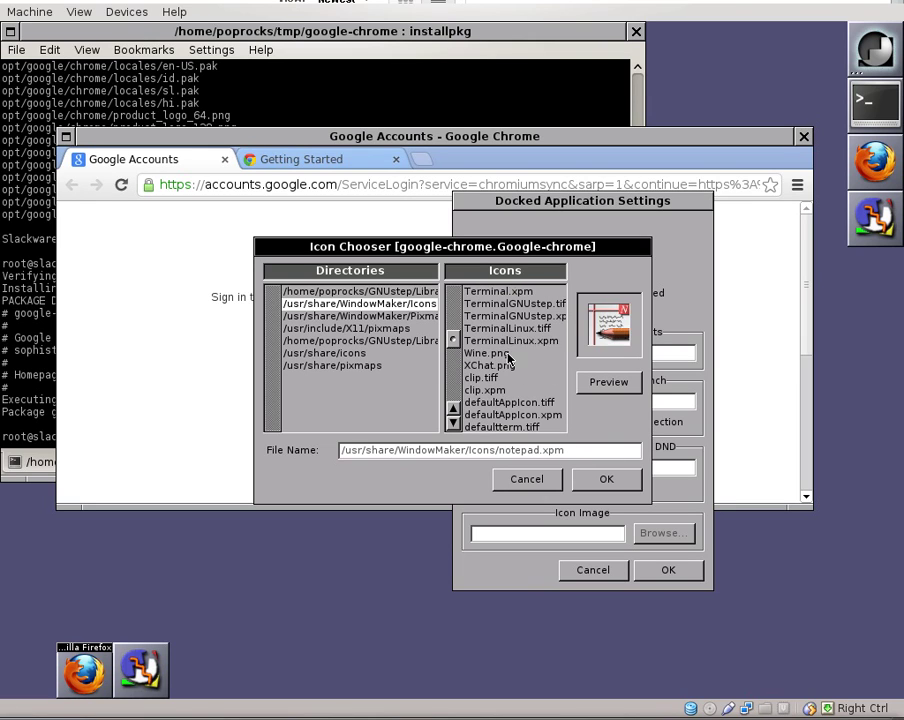
left_click(502, 353)
left_click(505, 329)
scroll(505, 333, "up", 3)
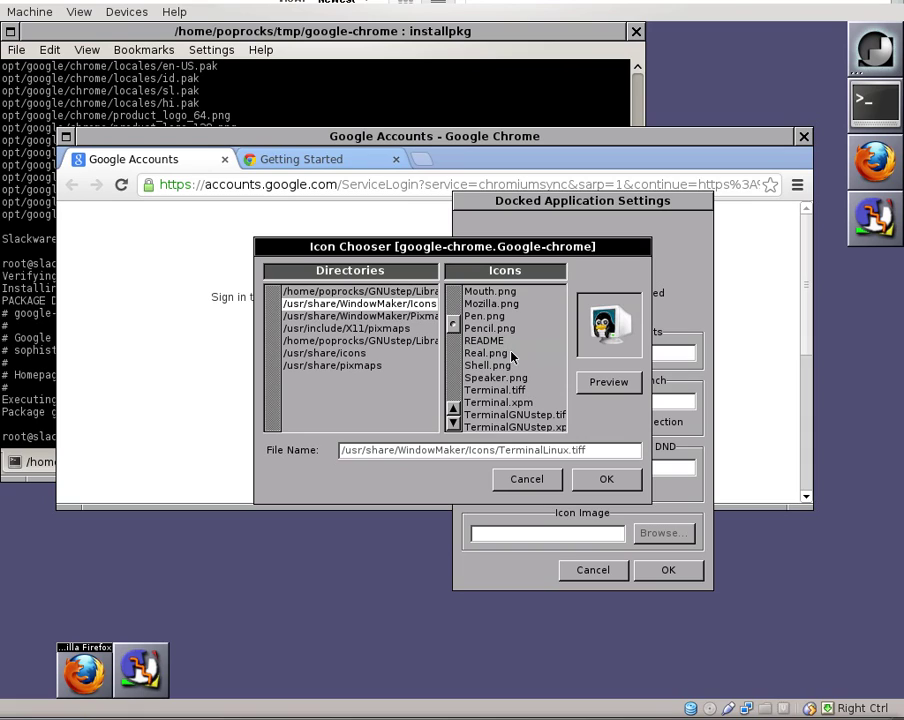
Step: Set Mozilla.png as the icon image of the docked Chrome application and apply the settings
scroll(510, 350, "up", 2)
scroll(508, 348, "down", 1)
left_click(509, 341)
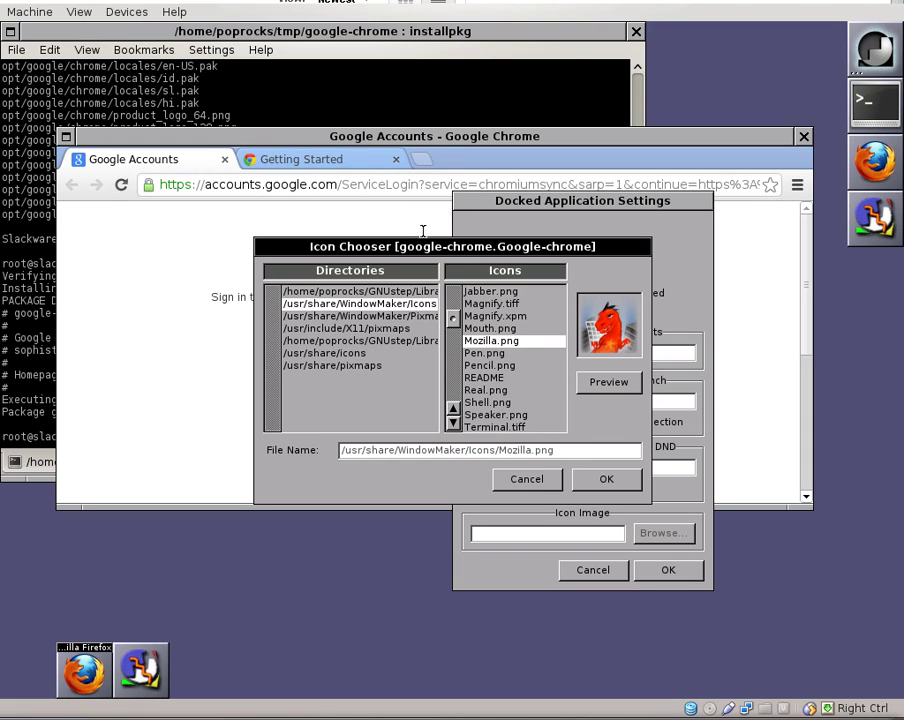
left_click(600, 477)
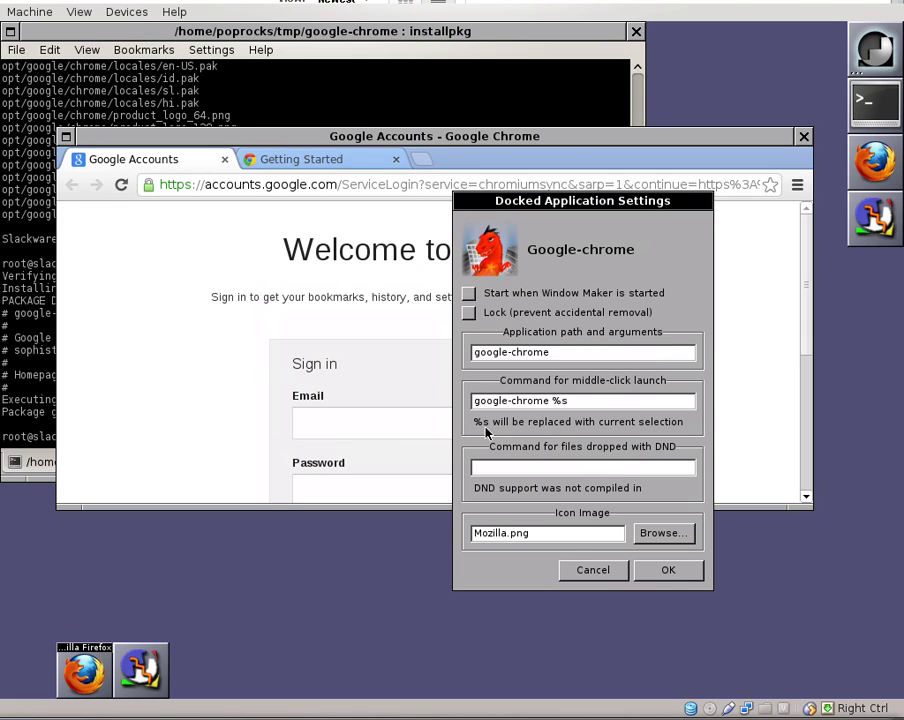
left_click(668, 571)
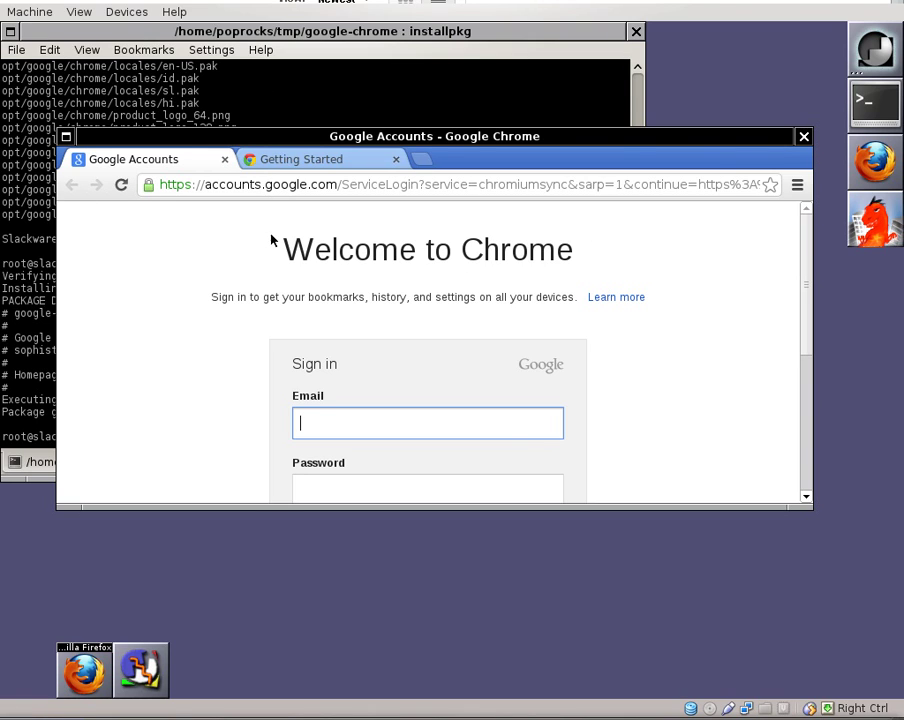
Step: Load youtube.com in the maximized Chrome window and close the Getting Started tab
double_click(660, 139)
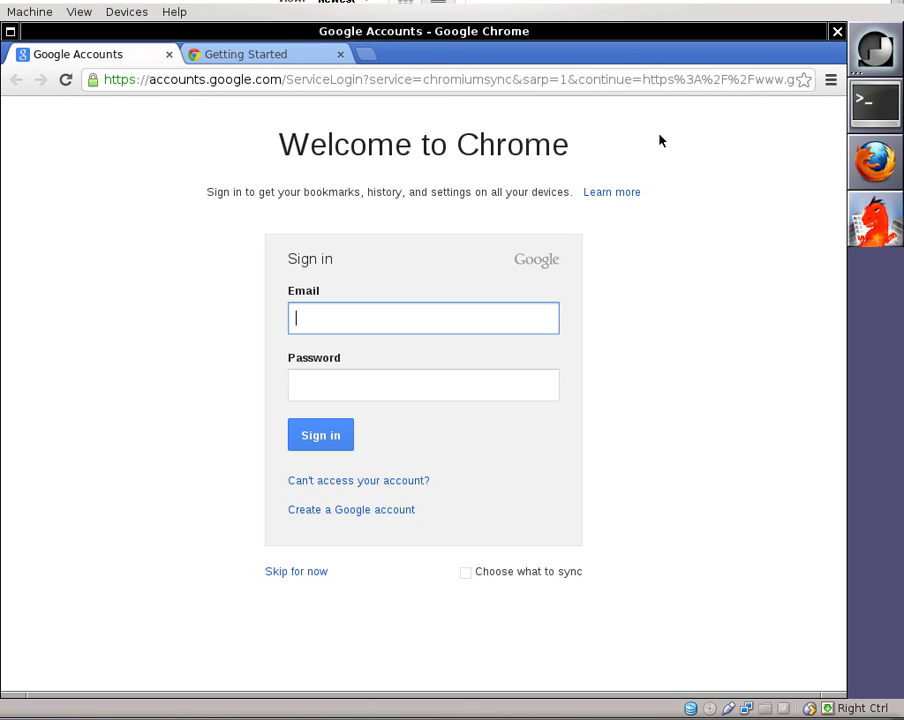
key("ctrl+l")
type("youtube.com")
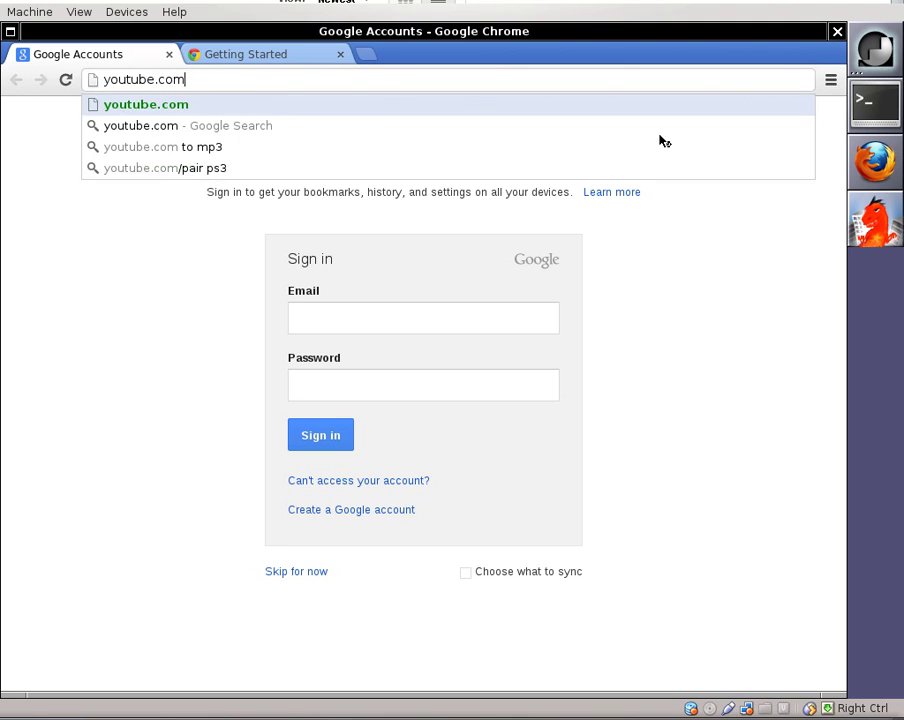
key("Return")
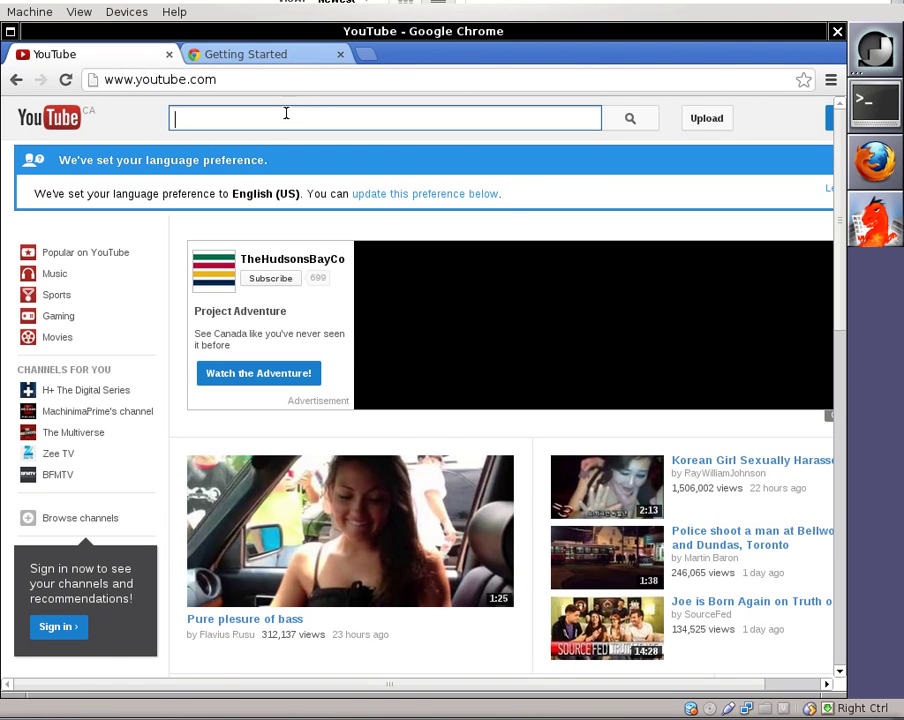
left_click(340, 55)
left_click(286, 120)
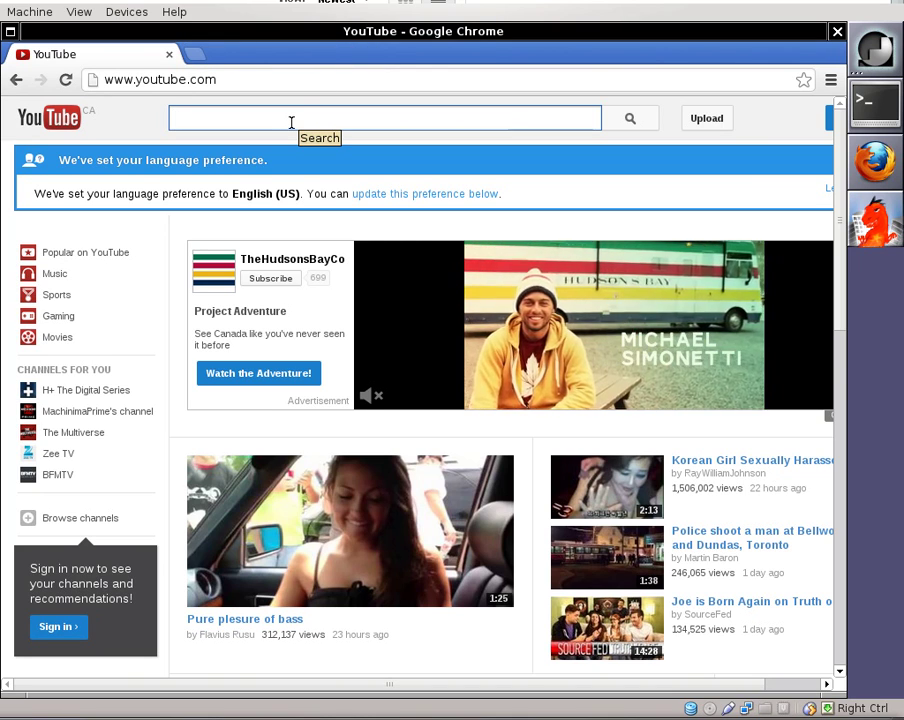
Step: Check the Flash Player about page through the YouTube ad video, and close Chrome
right_click(432, 330)
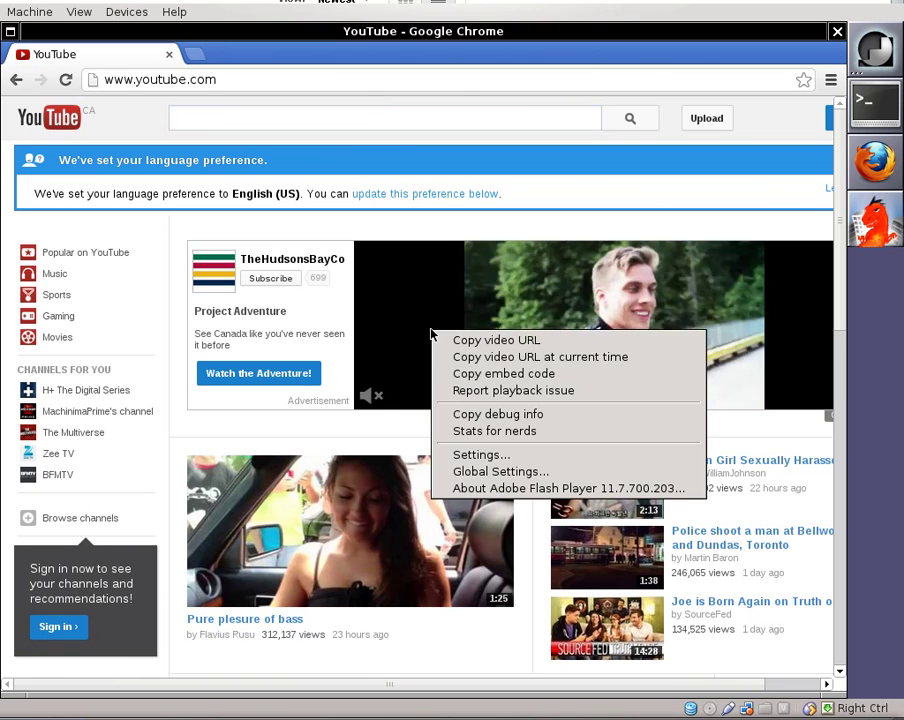
left_click(462, 487)
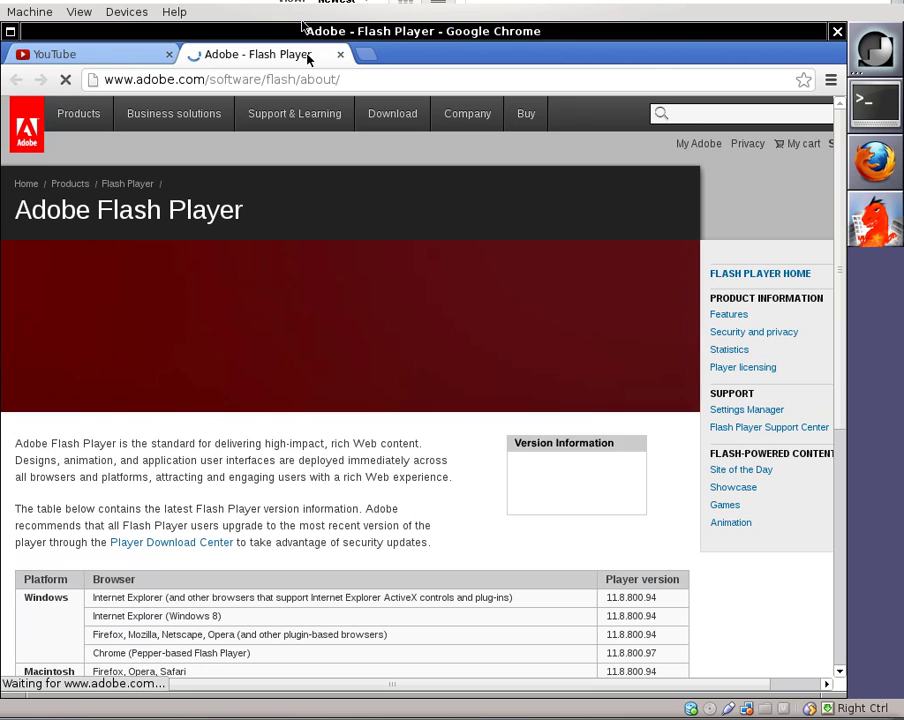
left_click(339, 54)
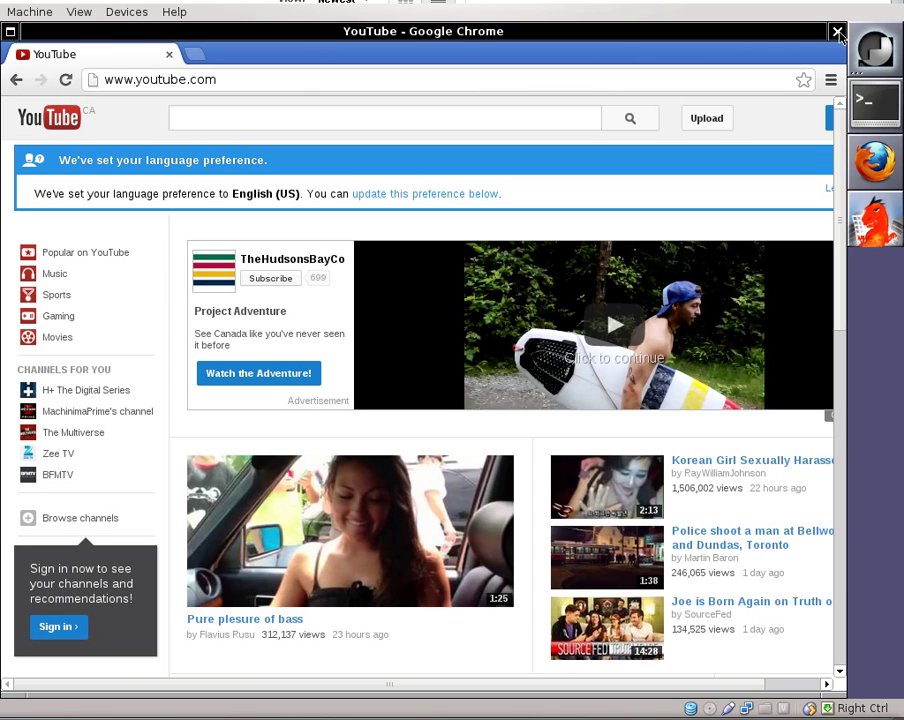
left_click(837, 32)
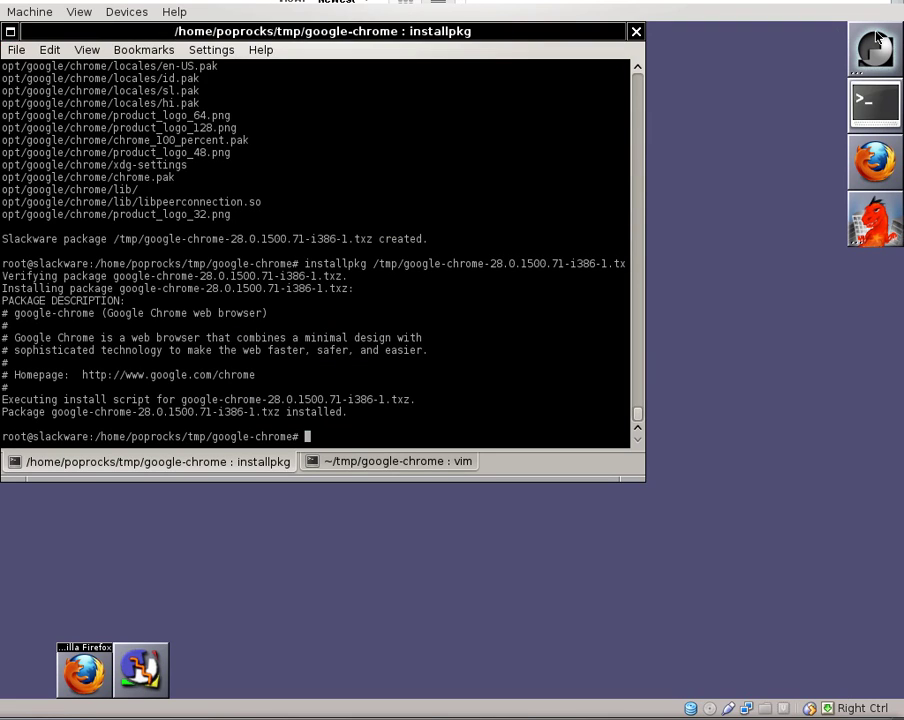
Step: View the Applications Menu Definition page in the Window Maker preferences and close the preferences
left_click_drag(316, 136, 410, 139)
left_click(397, 105)
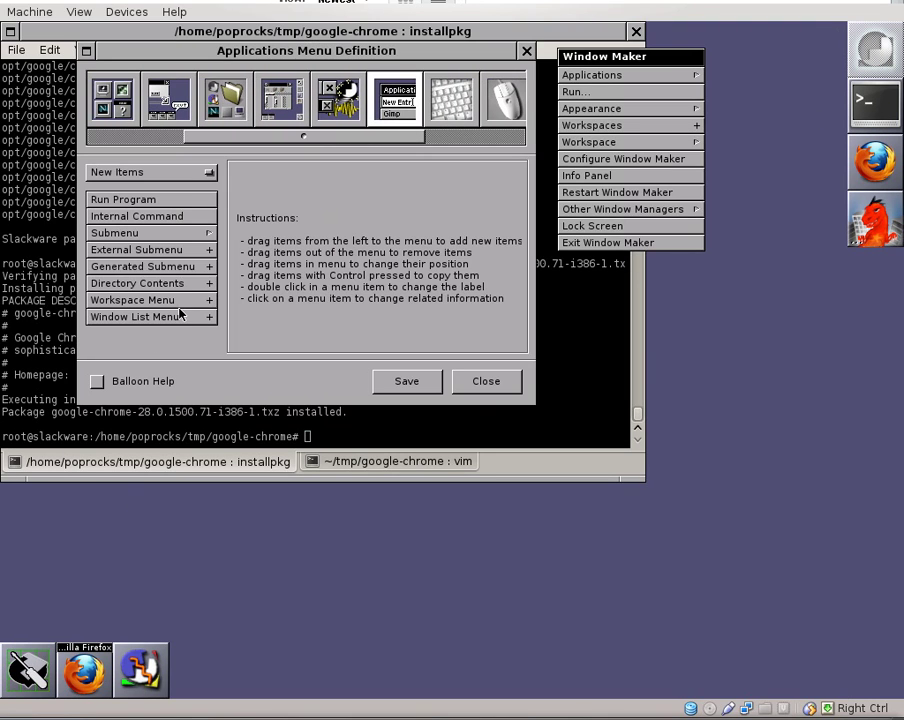
left_click(488, 379)
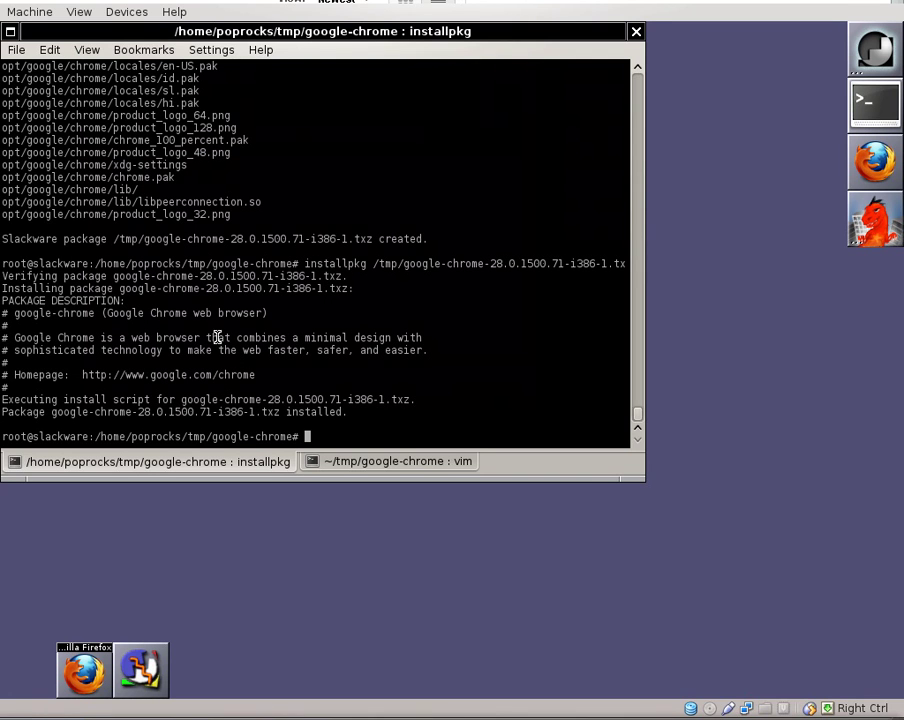
Step: Move the terminal window away from the desktop corner and list the contents of /etc/X11/xinit/
left_click_drag(223, 38, 310, 85)
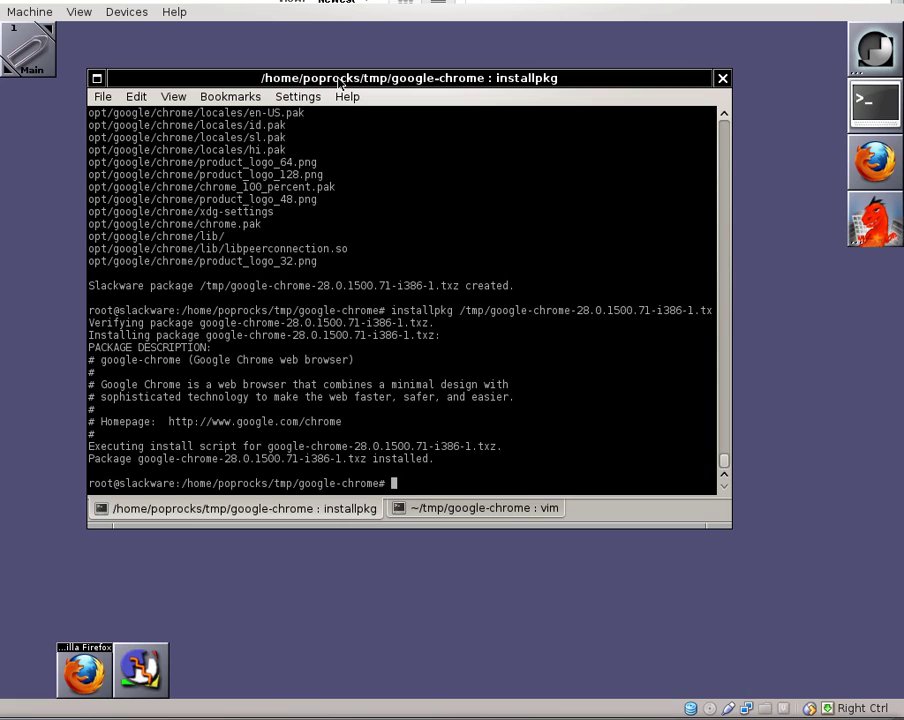
type("ls /etc/X11/xin")
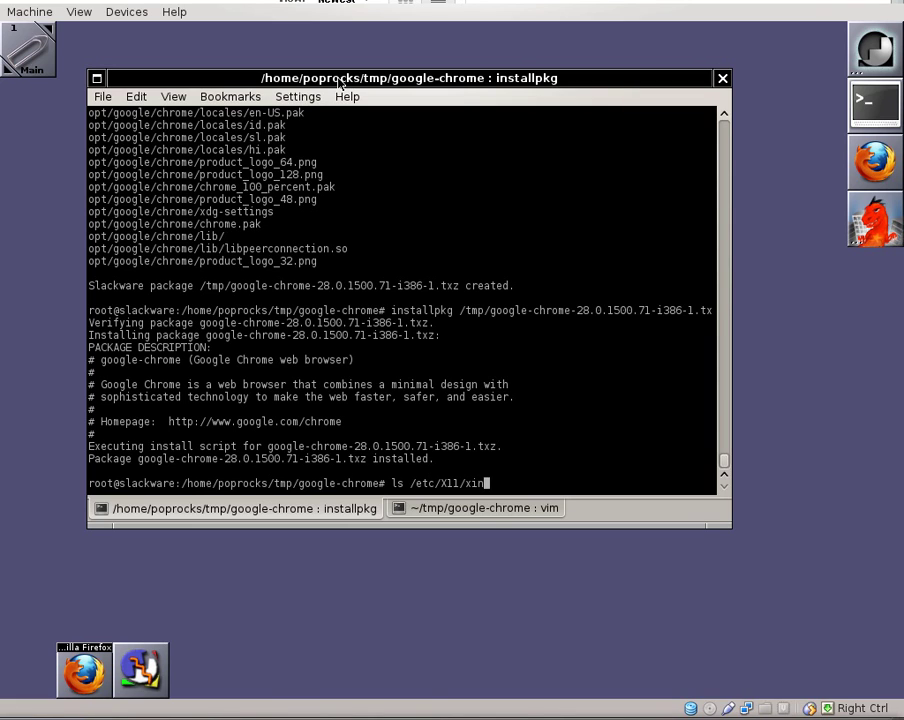
key("Tab")
key("Return")
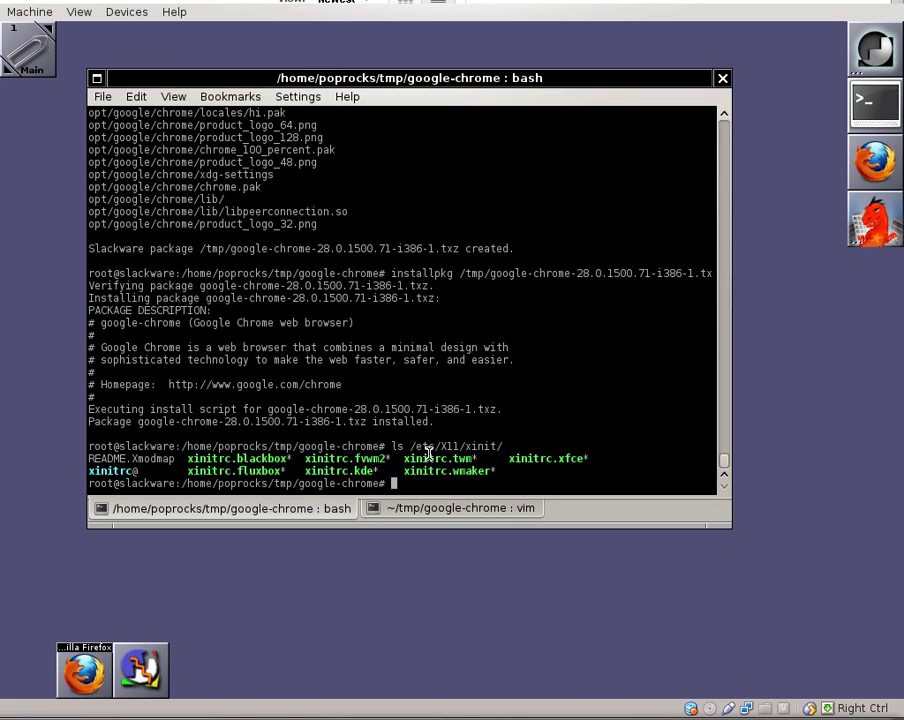
Step: Exit the root shell and change to the regular user's home directory
type("exit")
key("Return")
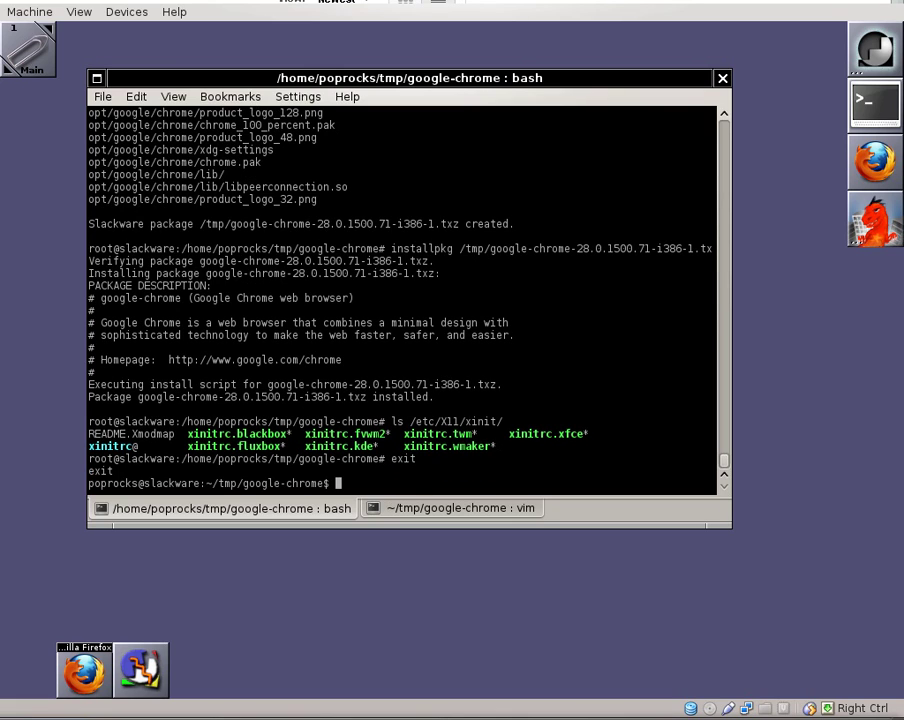
type("cd")
key("Return")
Step: Write the command cp /etc/X11/xinit/xinitrc.kde ~/.xinitrc at the prompt without running it
type("cp /e")
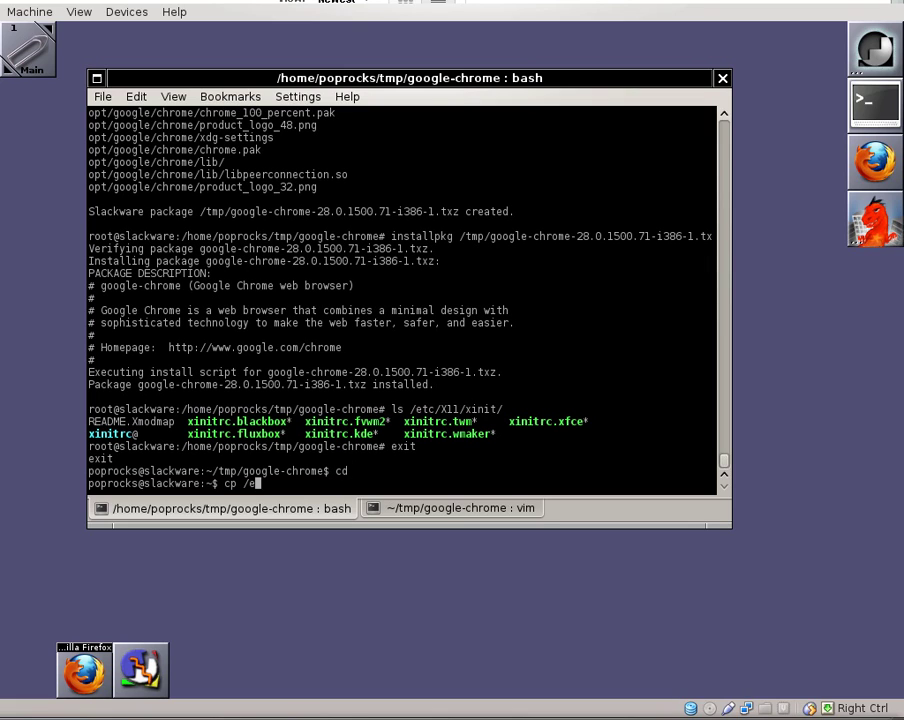
type("tc/X11/ini")
key("BackSpace")
key("BackSpace")
key("BackSpace")
type("xinit/xin")
key("Tab")
type(".k")
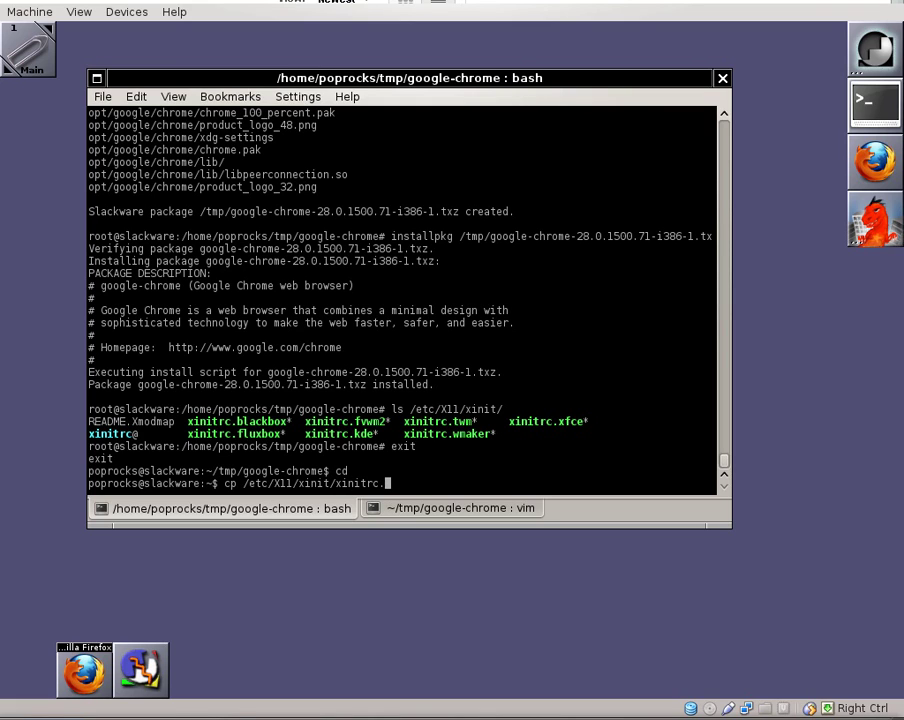
key("Tab")
type("~/.xinitrc")
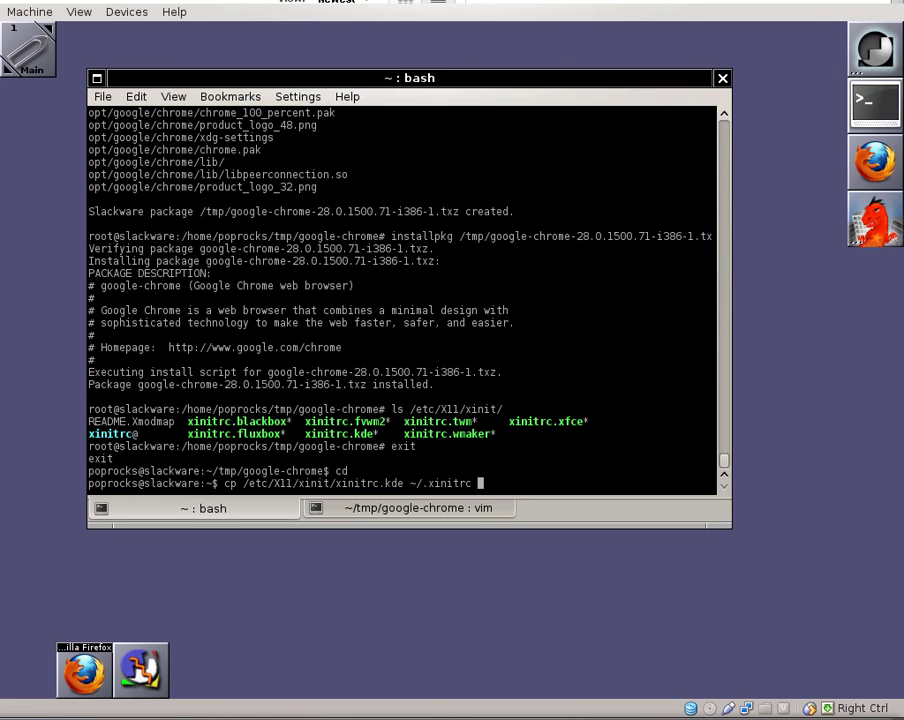
Step: Erase the unexecuted cp command from the terminal prompt
key("BackSpace")
key("BackSpace")
key("BackSpace")
key("BackSpace")
key("BackSpace")
key("BackSpace")
key("BackSpace")
key("BackSpace")
key("BackSpace")
key("BackSpace")
key("BackSpace")
key("BackSpace")
key("BackSpace")
key("BackSpace")
key("BackSpace")
key("BackSpace")
key("BackSpace")
key("BackSpace")
key("BackSpace")
key("BackSpace")
key("BackSpace")
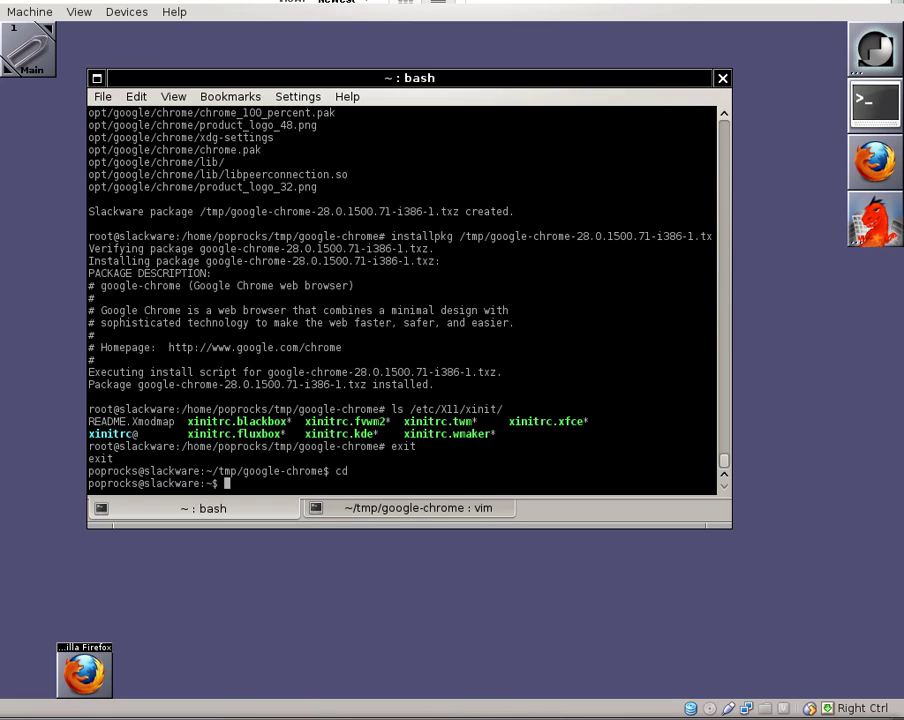
Step: Move the terminal window closer to the middle of the desktop
left_click_drag(592, 80, 600, 116)
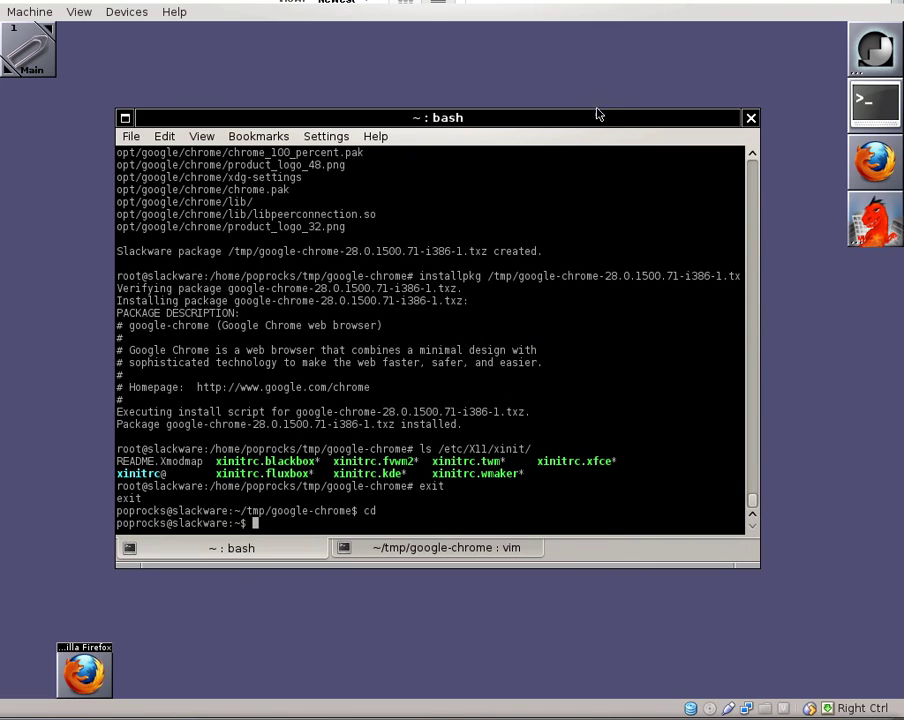